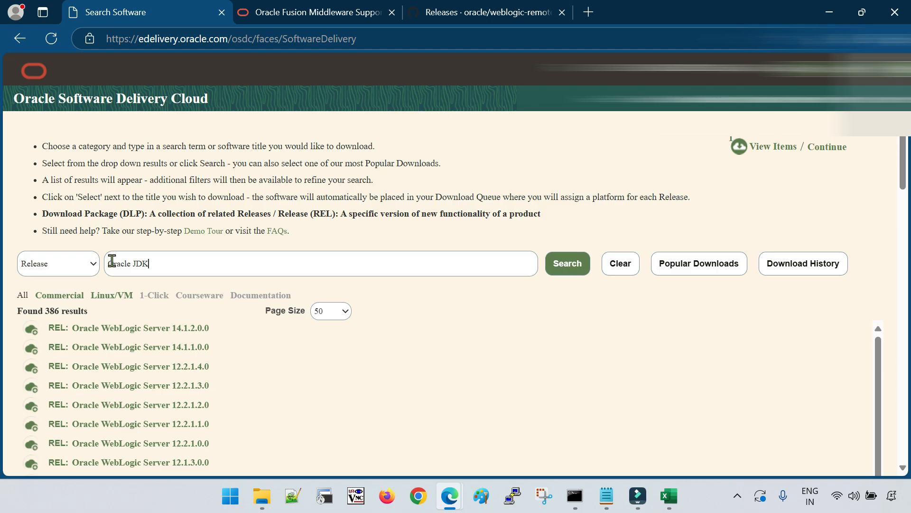
# List the Oracle JDK releases in Oracle Software Delivery Cloud
pyautogui.click(146, 284)
pyautogui.scroll(-1, 380, 362)
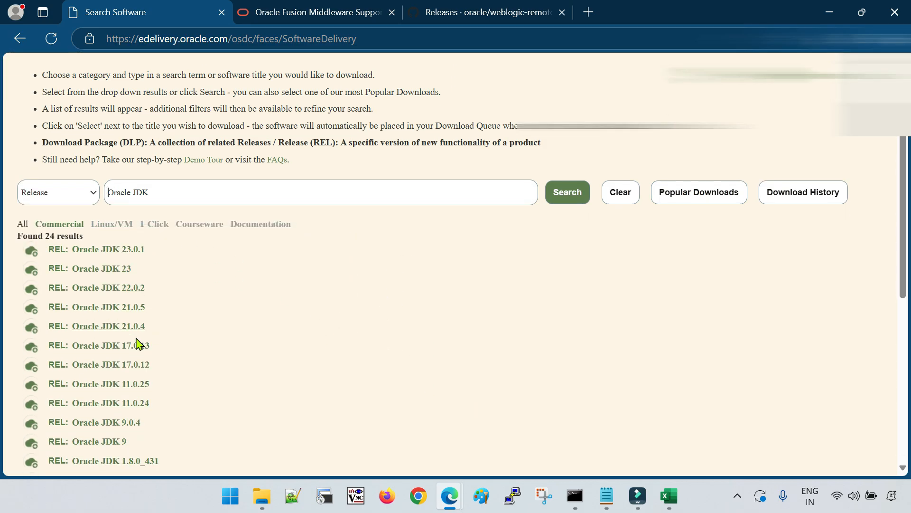
pyautogui.scroll(-1, 220, 368)
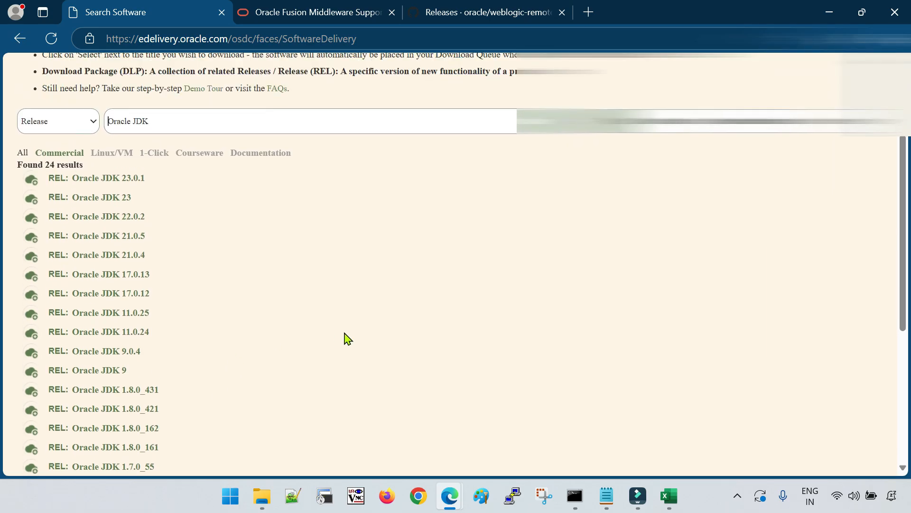
# Check the certified JDK versions in the Excel matrix, then queue Oracle JDK 21.0.5
pyautogui.click(678, 434)
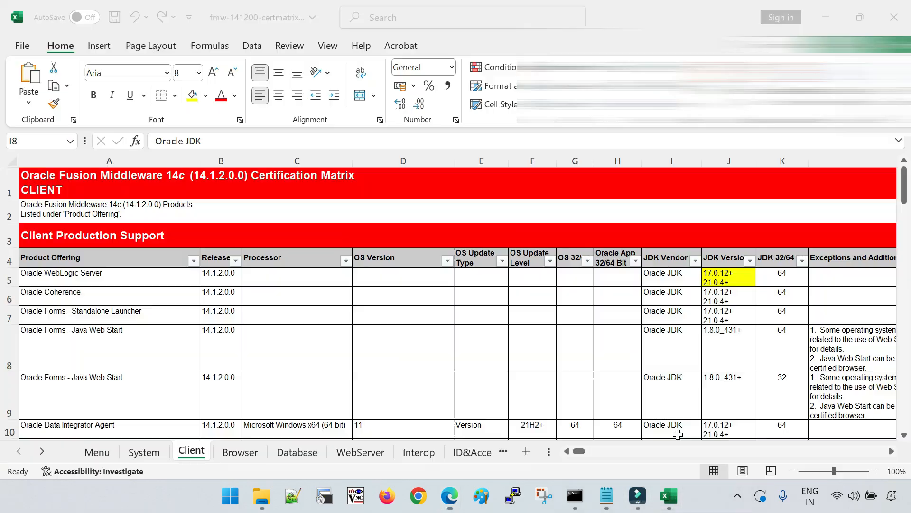
pyautogui.click(450, 496)
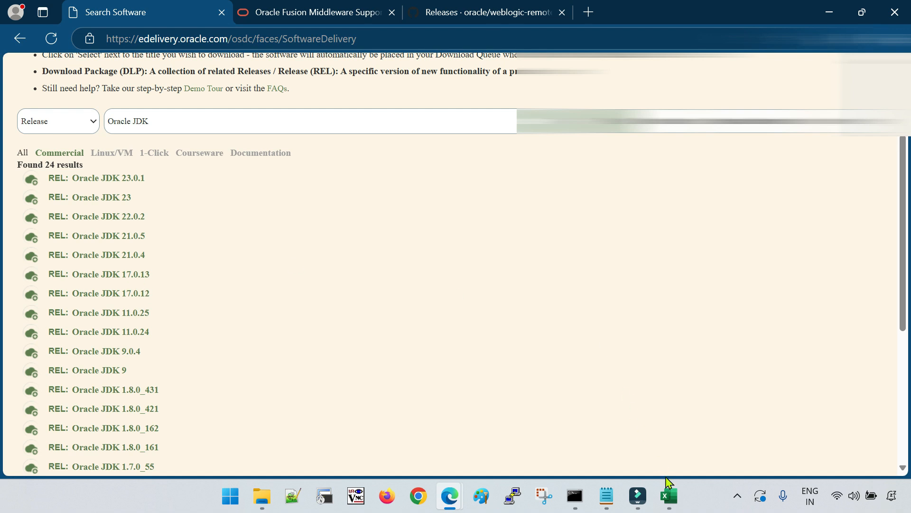
pyautogui.click(669, 494)
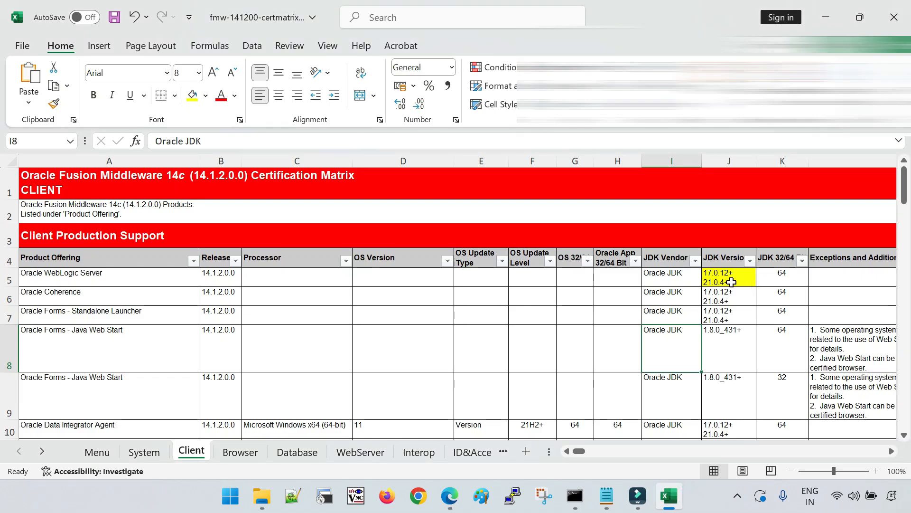
pyautogui.click(509, 418)
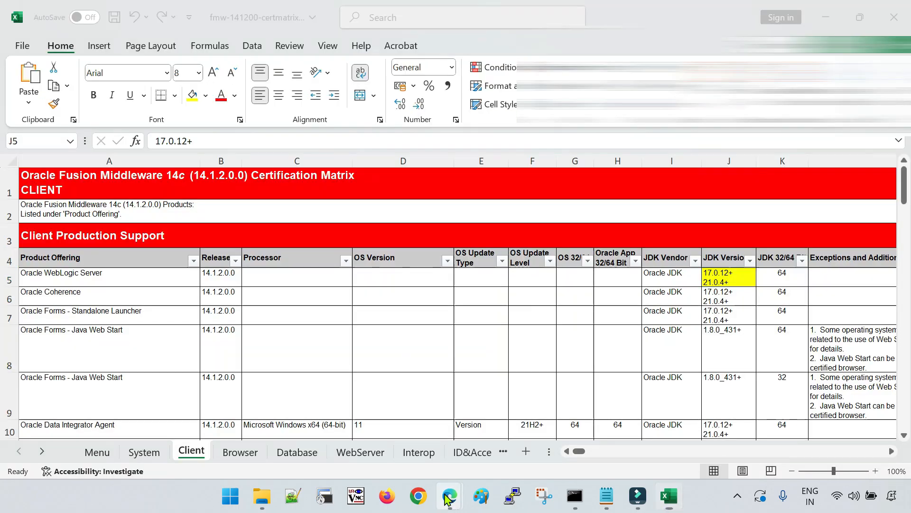
pyautogui.click(447, 495)
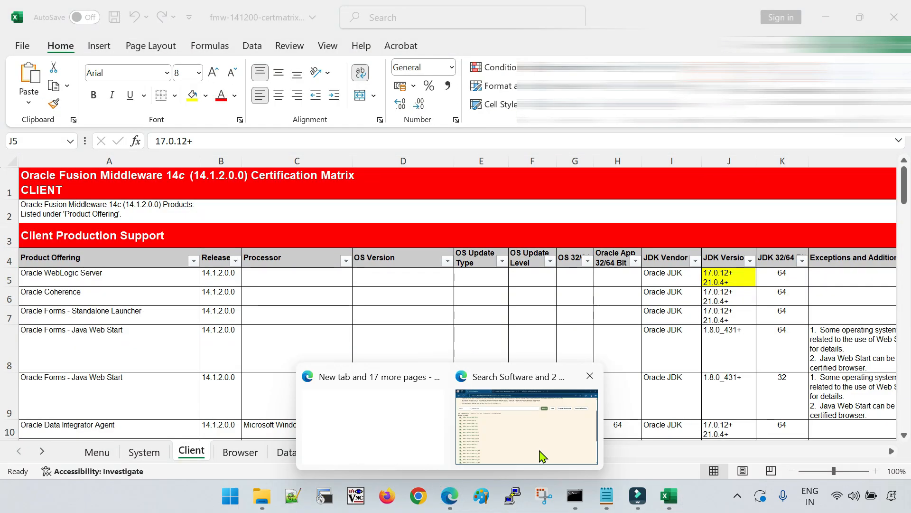
pyautogui.click(540, 449)
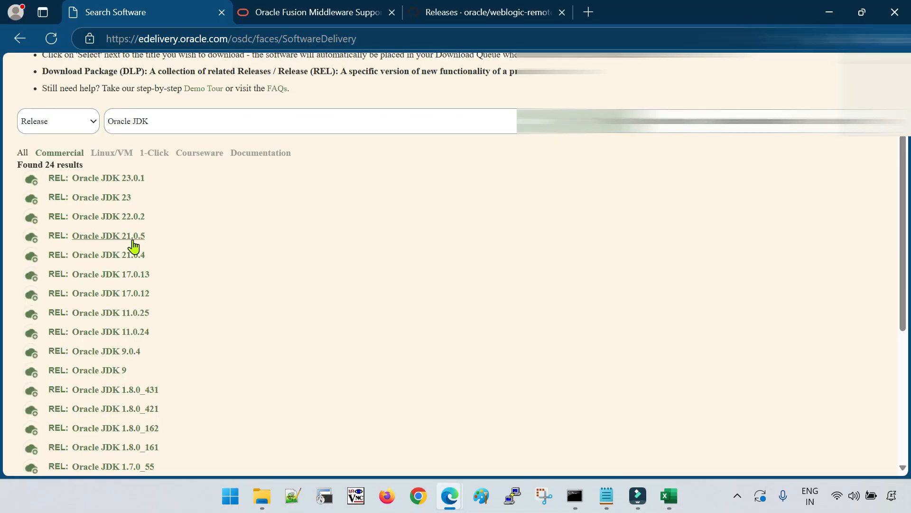
pyautogui.click(133, 238)
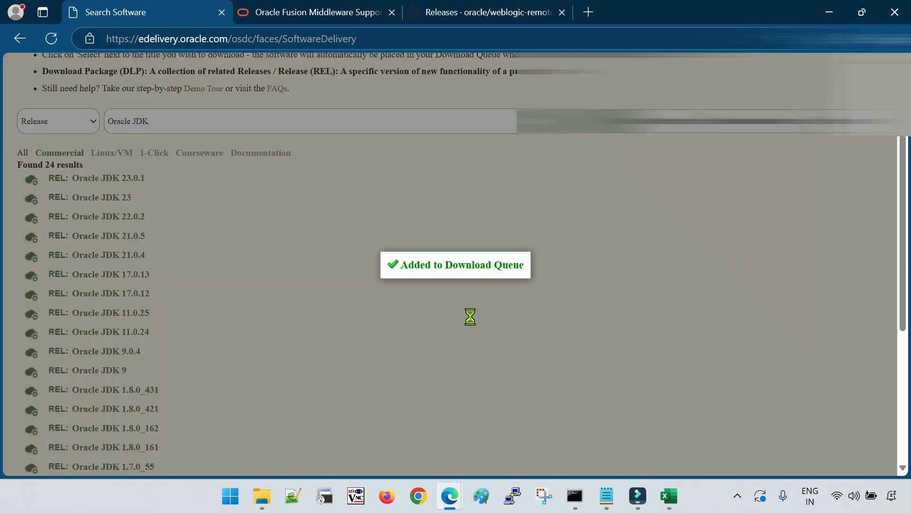
# Review the download queue and proceed to platform selection
pyautogui.scroll(-2, 465, 344)
pyautogui.scroll(5, 476, 353)
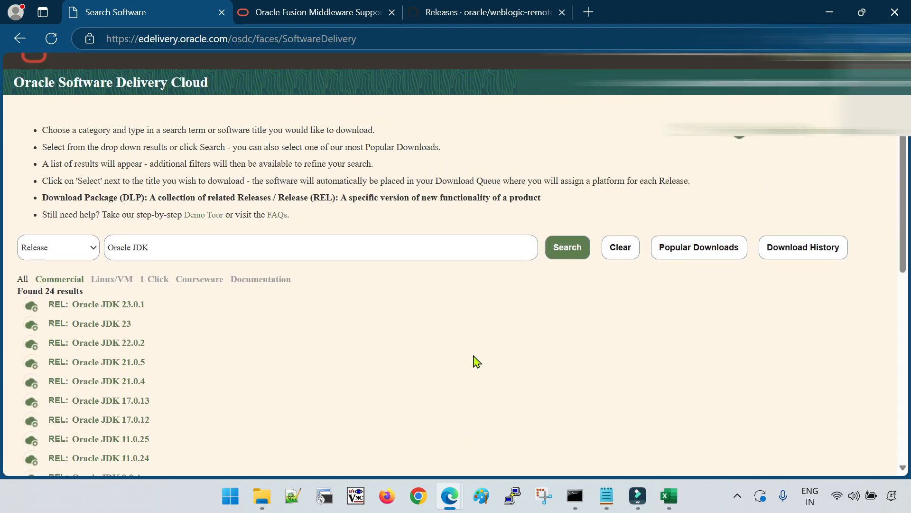
pyautogui.click(769, 150)
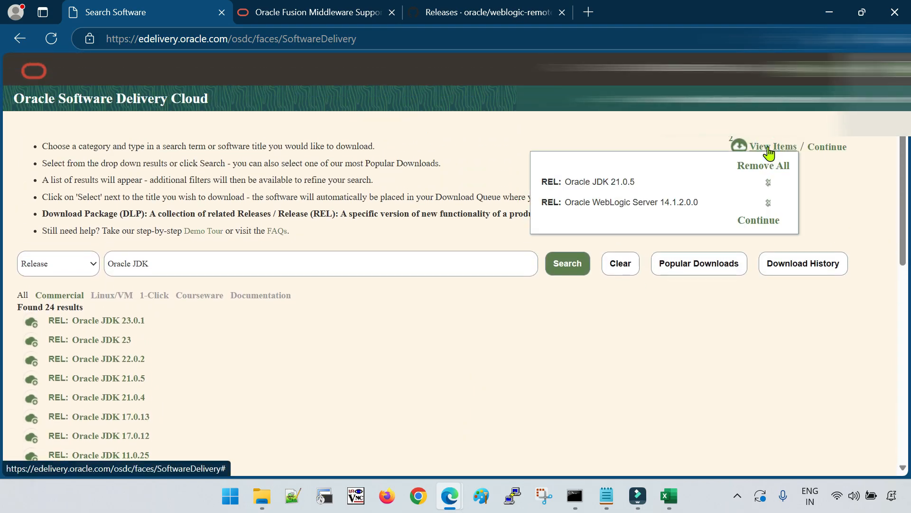
pyautogui.click(691, 307)
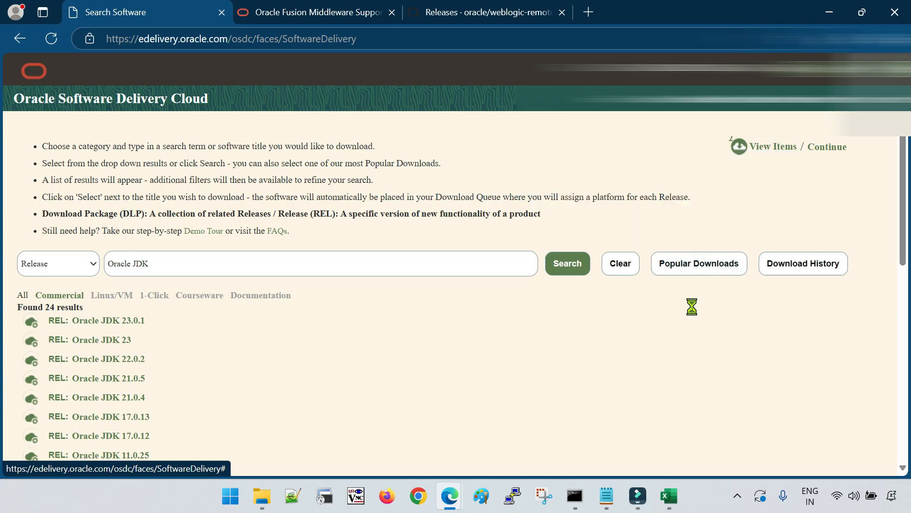
pyautogui.click(831, 154)
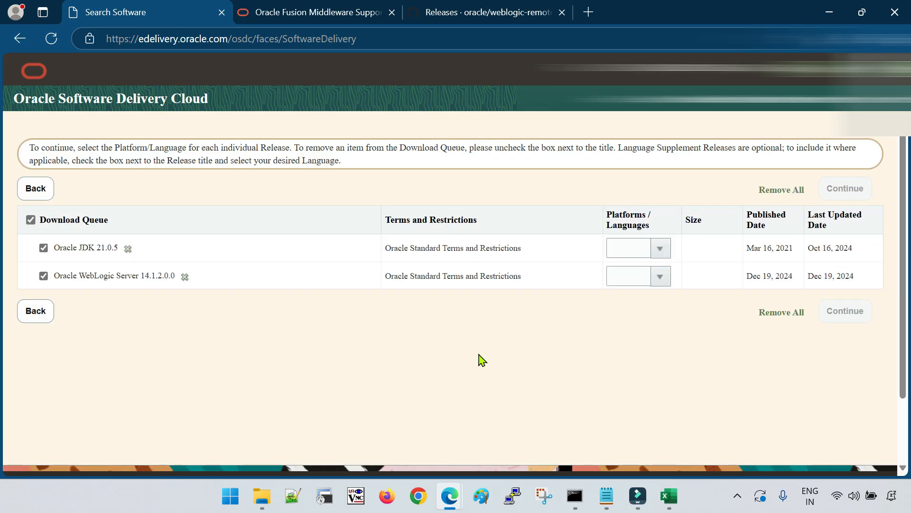
# Set Oracle JDK 21.0.5 and WebLogic Server 14.1.2.0.0 to Microsoft Windows x64, then continue
pyautogui.click(661, 245)
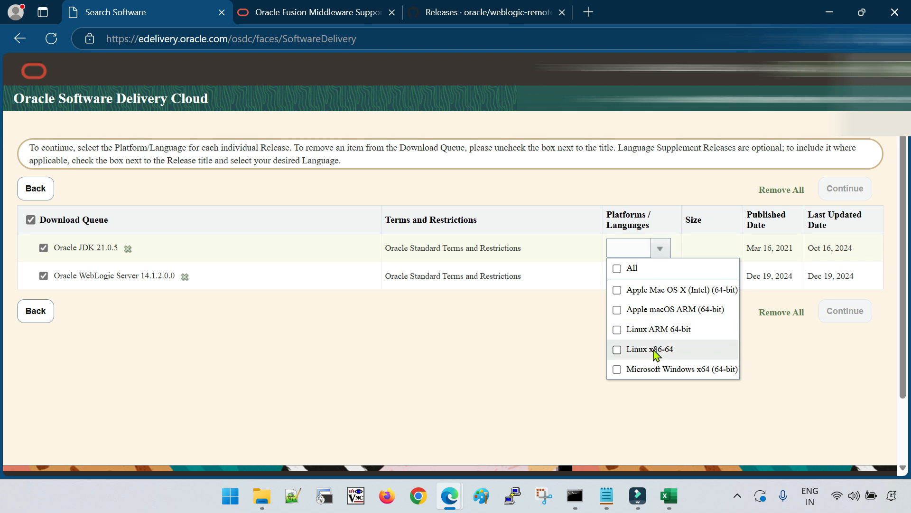
pyautogui.click(617, 369)
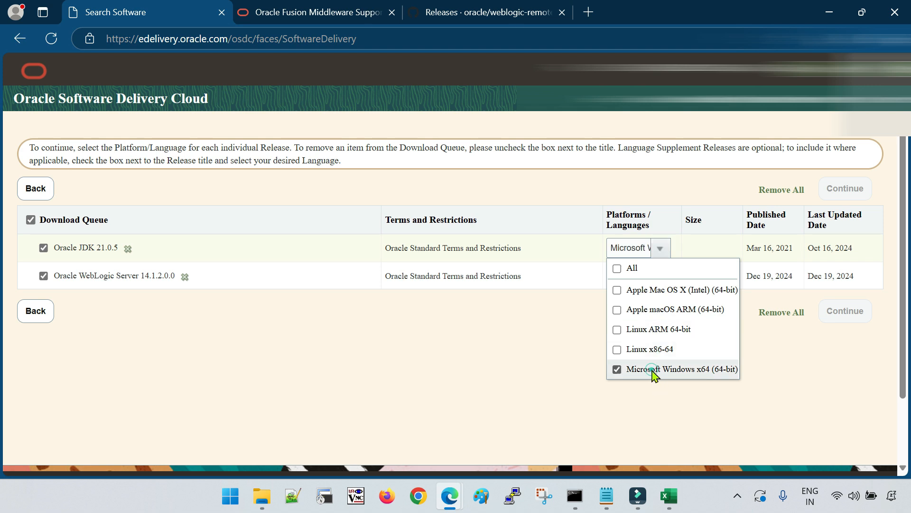
pyautogui.click(661, 276)
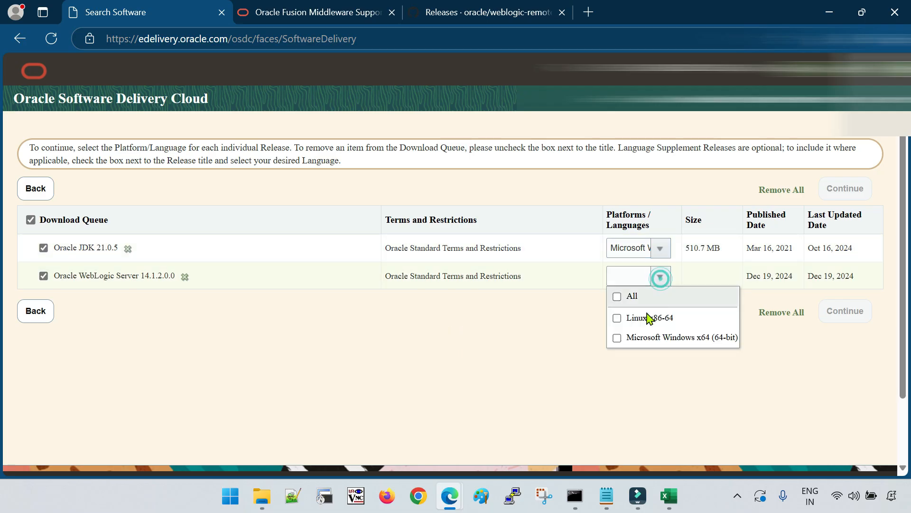
pyautogui.click(641, 338)
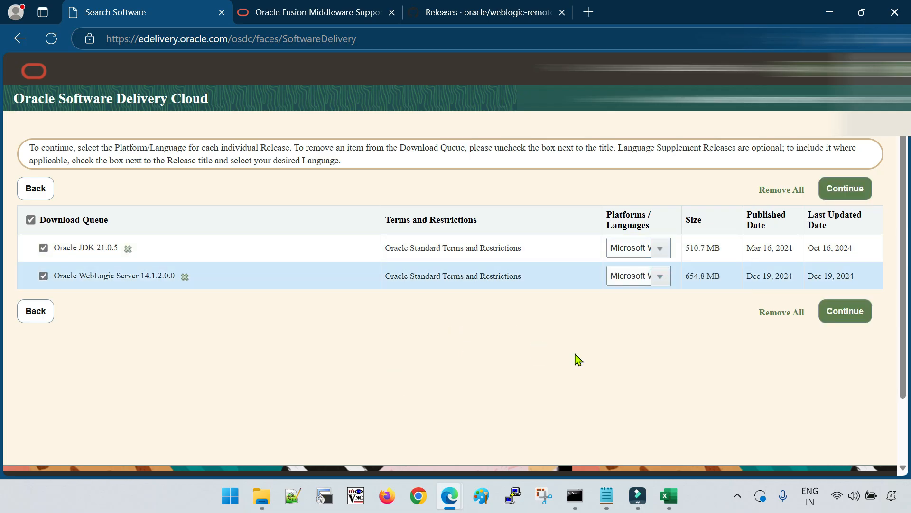
pyautogui.click(857, 312)
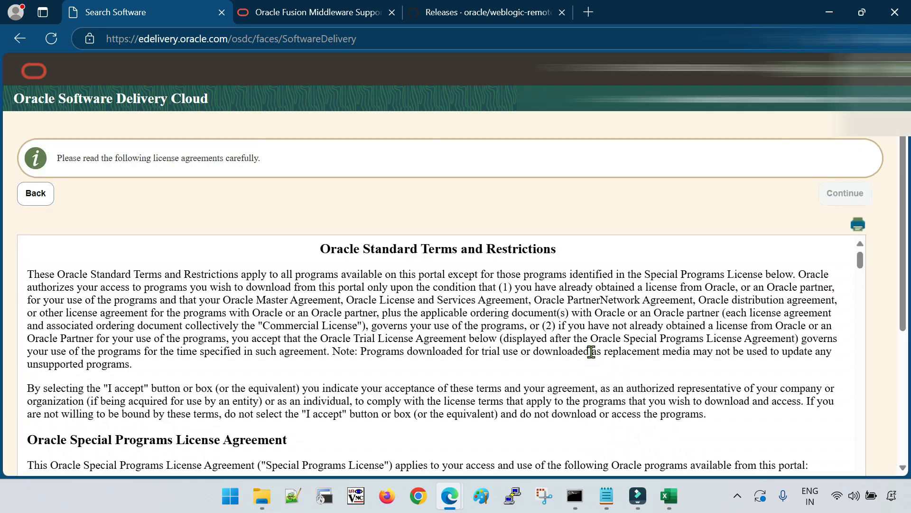
# Accept the Oracle license and download both files with Oracle Download Manager
pyautogui.scroll(-5, 898, 221)
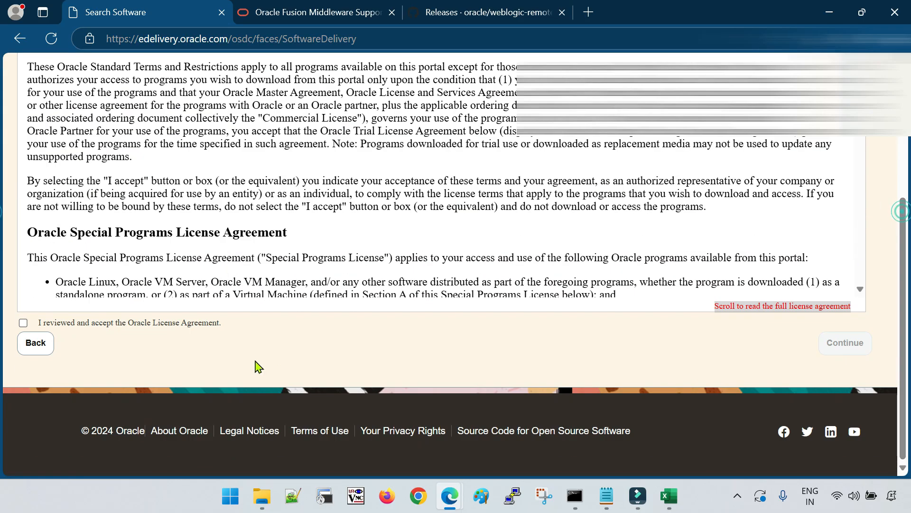
pyautogui.click(24, 323)
pyautogui.click(845, 342)
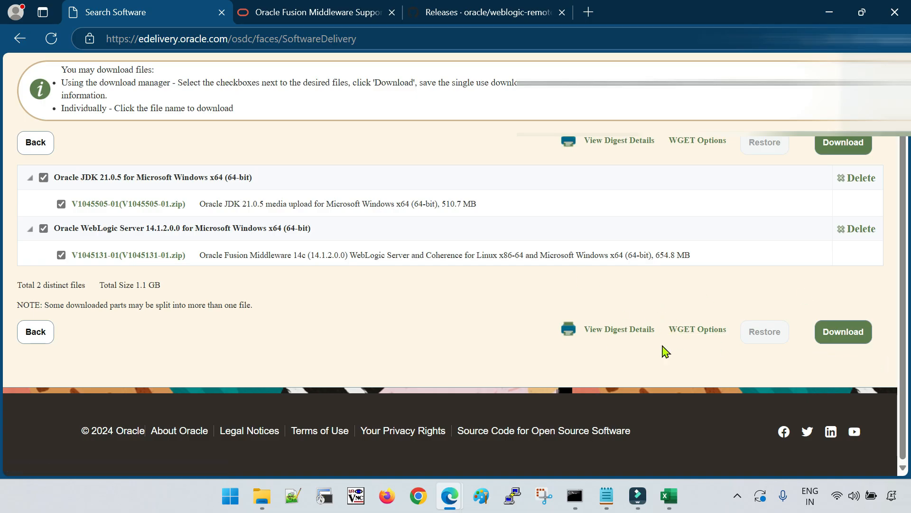
pyautogui.click(847, 336)
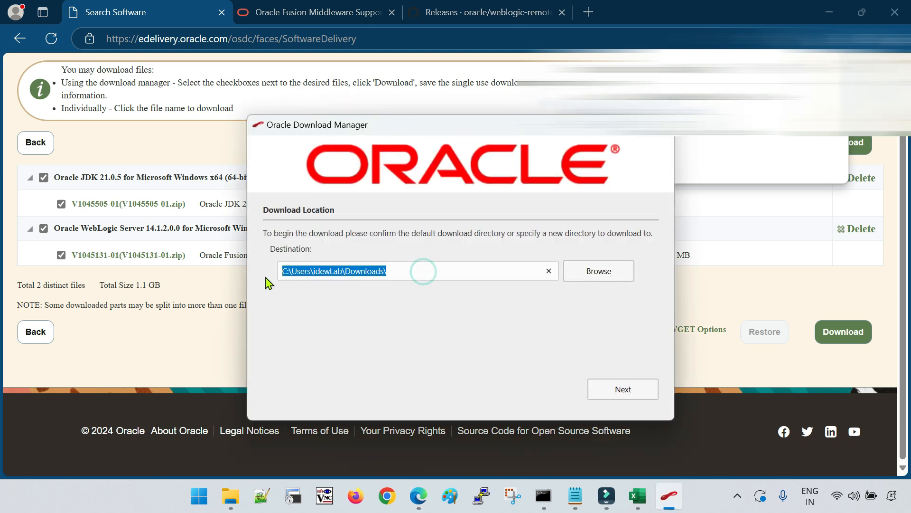
# Start both zip downloads to the default Downloads folder and close the window
pyautogui.click(624, 397)
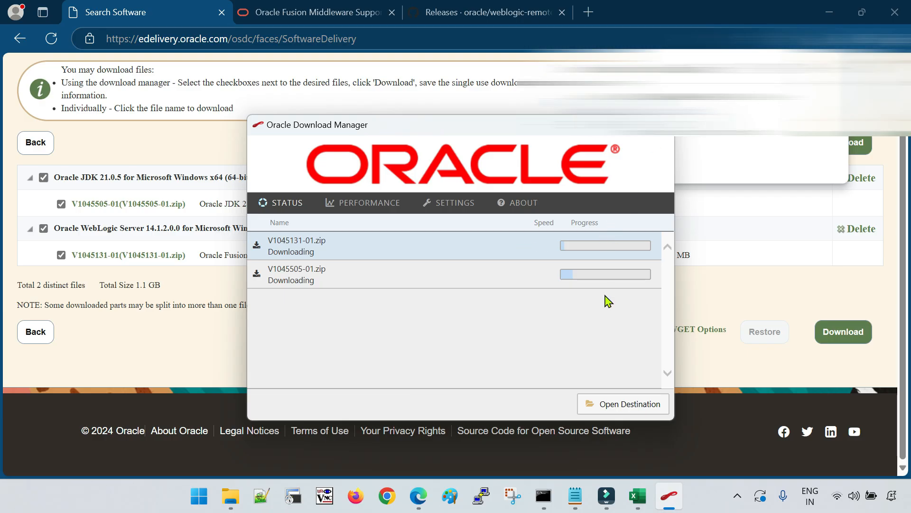
pyautogui.click(505, 286)
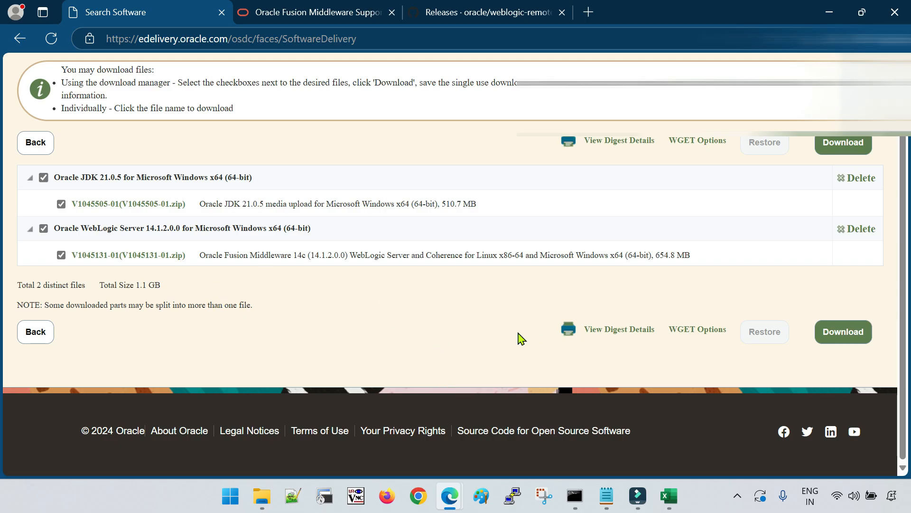
pyautogui.click(669, 495)
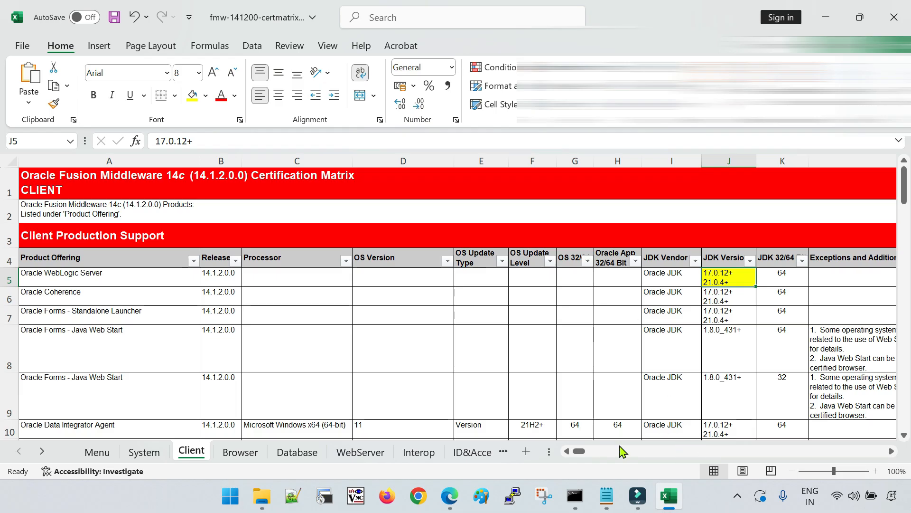
pyautogui.click(607, 496)
pyautogui.click(325, 211)
pyautogui.hotkey('ctrl', 'a')
pyautogui.click(140, 193)
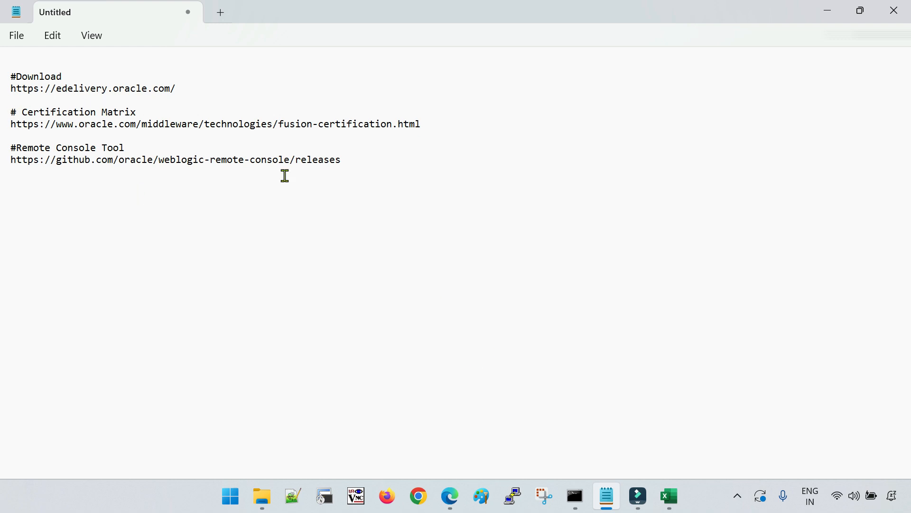
pyautogui.moveTo(404, 163); pyautogui.dragTo(11, 76)
pyautogui.click(263, 252)
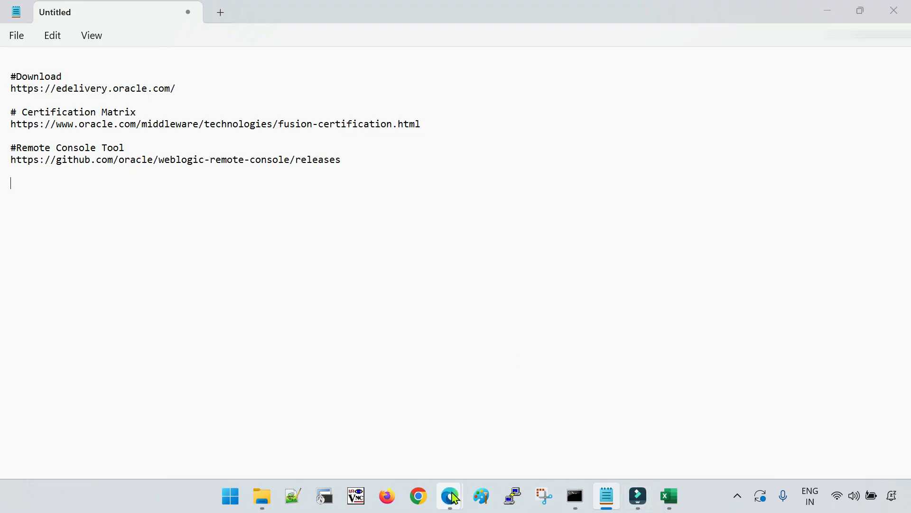
pyautogui.moveTo(450, 496)
pyautogui.click(558, 375)
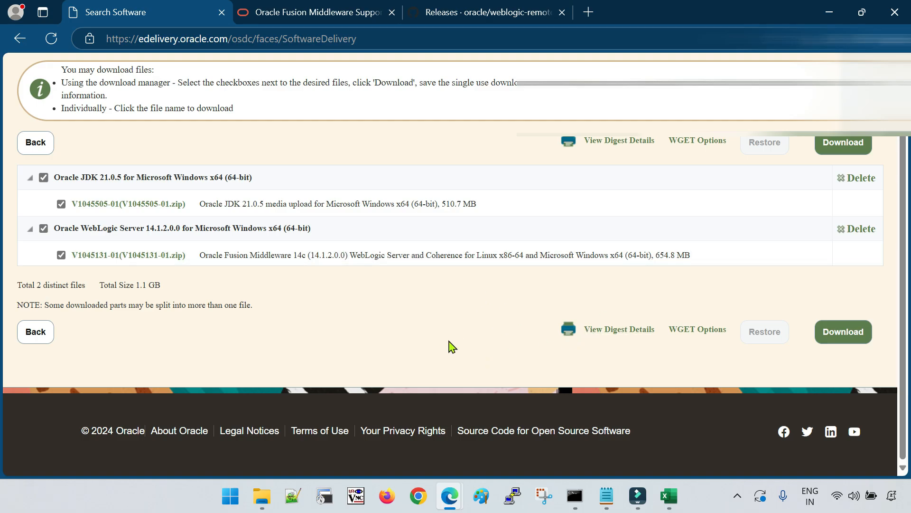
# Download the wget.sh script from WGET Options for the selected JDK and WebLogic files
pyautogui.click(698, 142)
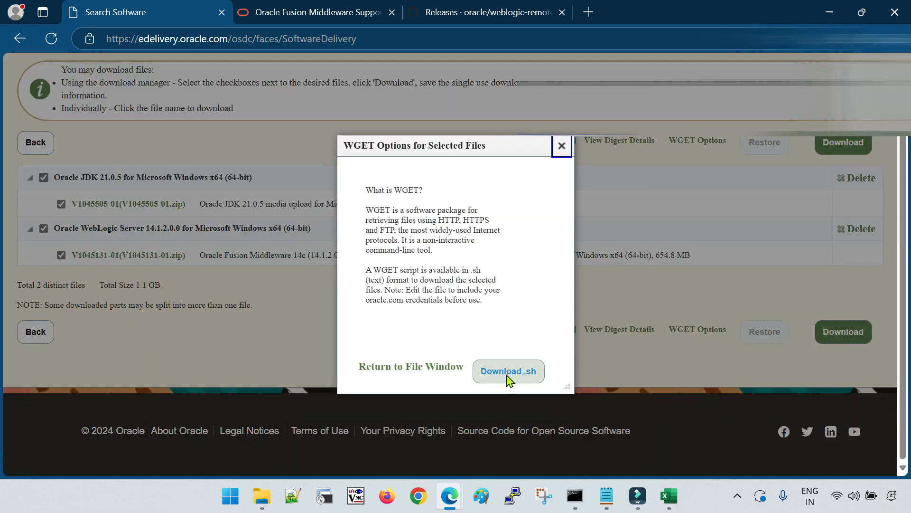
pyautogui.click(508, 377)
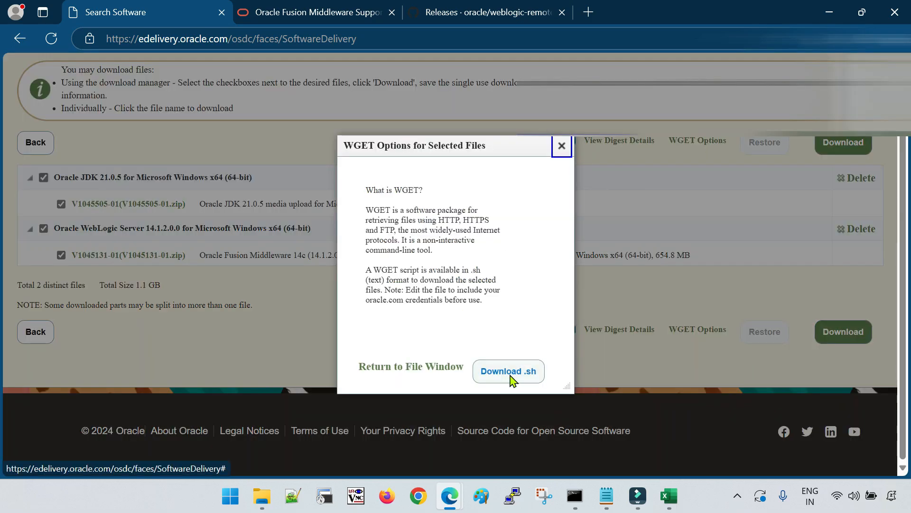
pyautogui.click(512, 378)
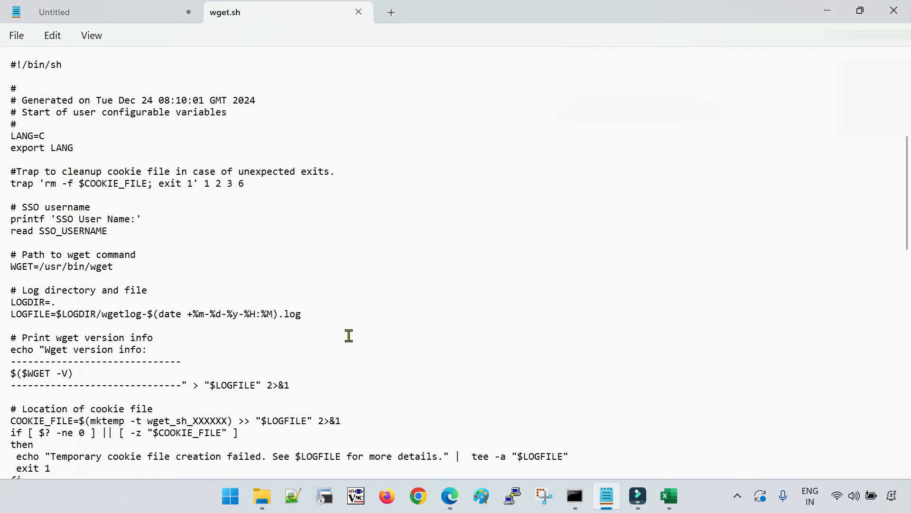
# Read through wget.sh's authentication and download commands in Notepad
pyautogui.scroll(-3, 346, 342)
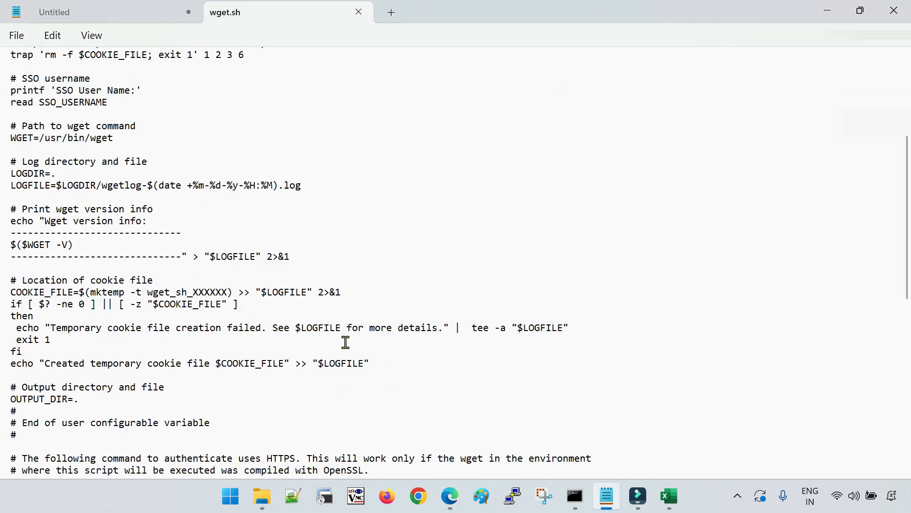
pyautogui.scroll(-10, 345, 341)
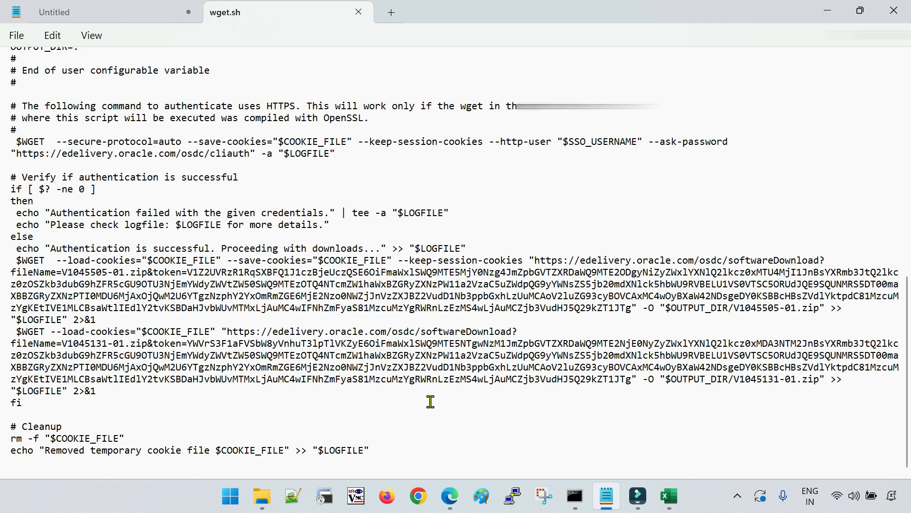
pyautogui.scroll(15, 415, 404)
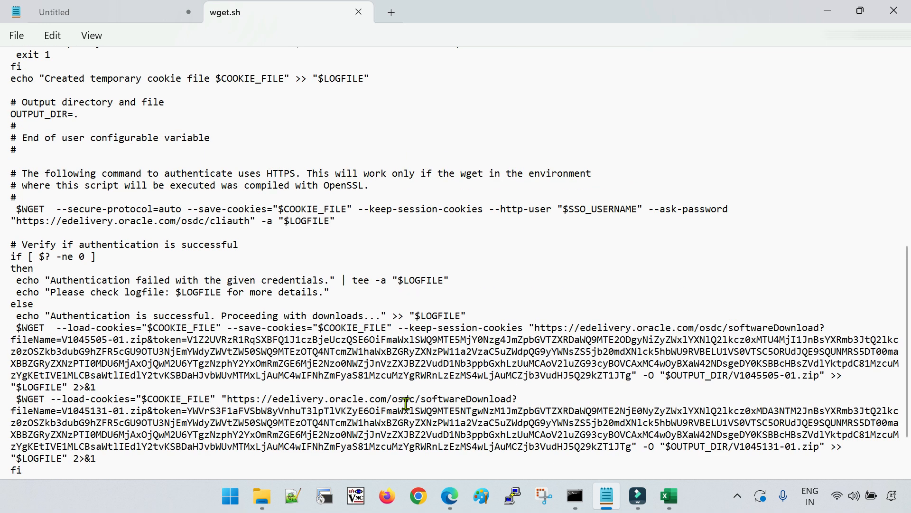
pyautogui.click(341, 280)
pyautogui.hotkey('ctrl', 'a')
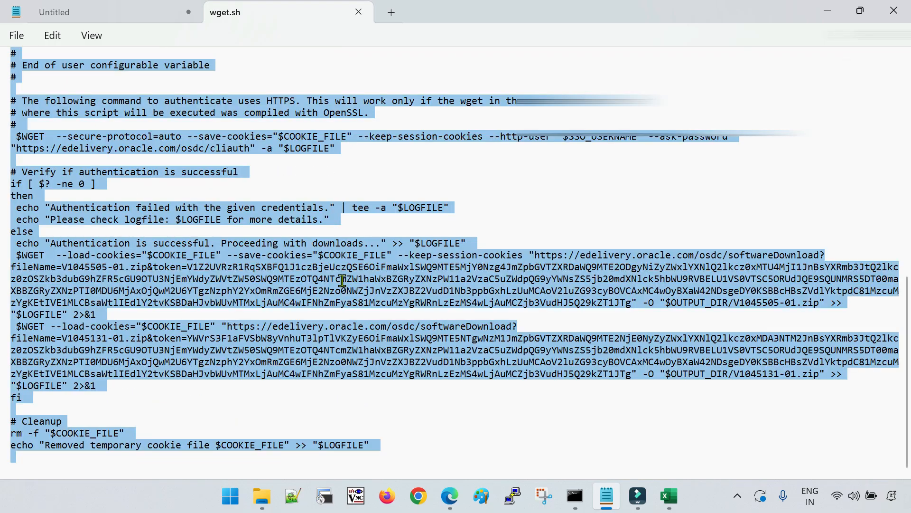
pyautogui.click(342, 283)
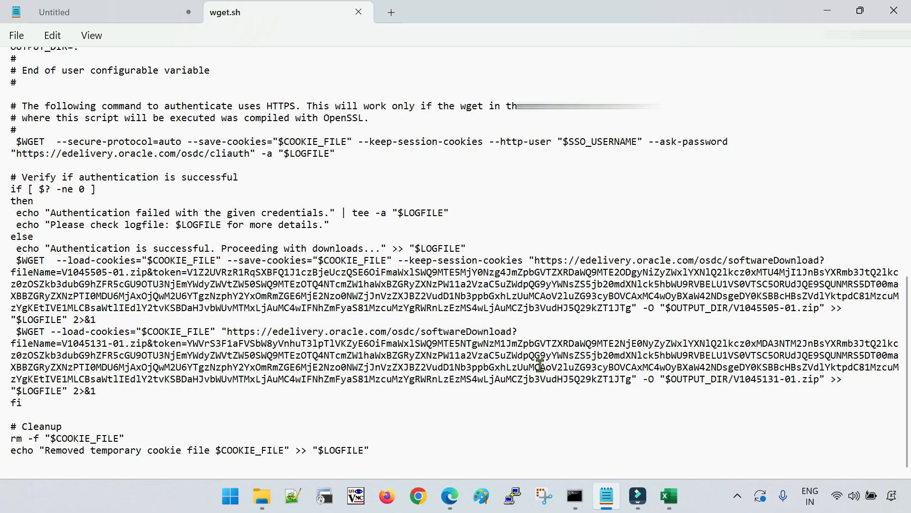
pyautogui.click(271, 281)
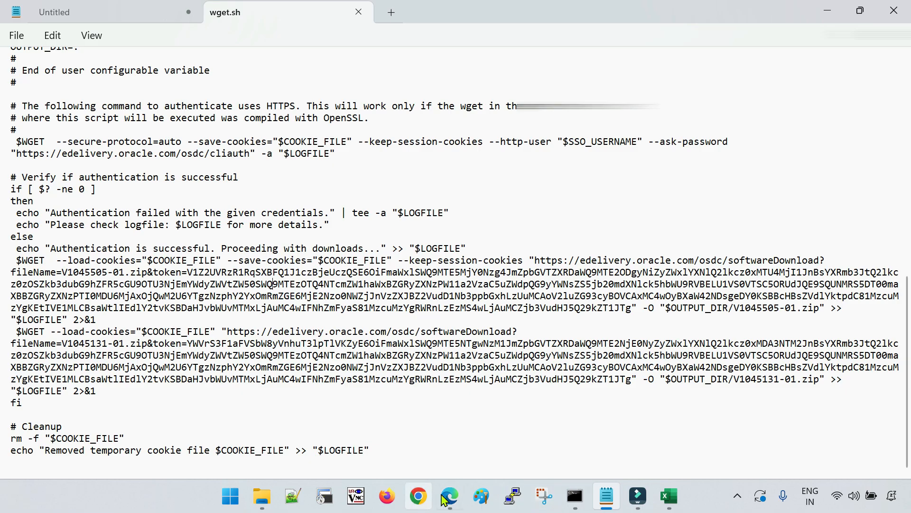
# Close the WGET Options dialog on the Search Software page and return to wget.sh
pyautogui.moveTo(450, 496)
pyautogui.click(490, 459)
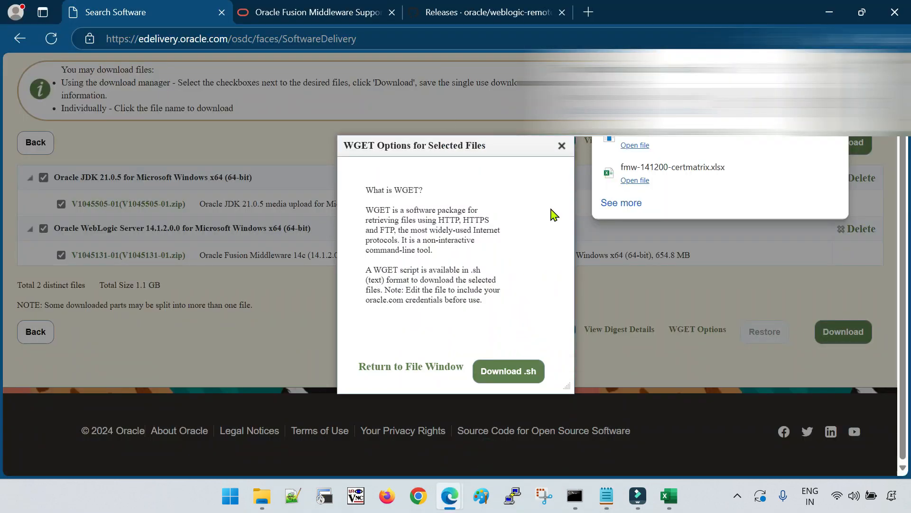
pyautogui.click(561, 146)
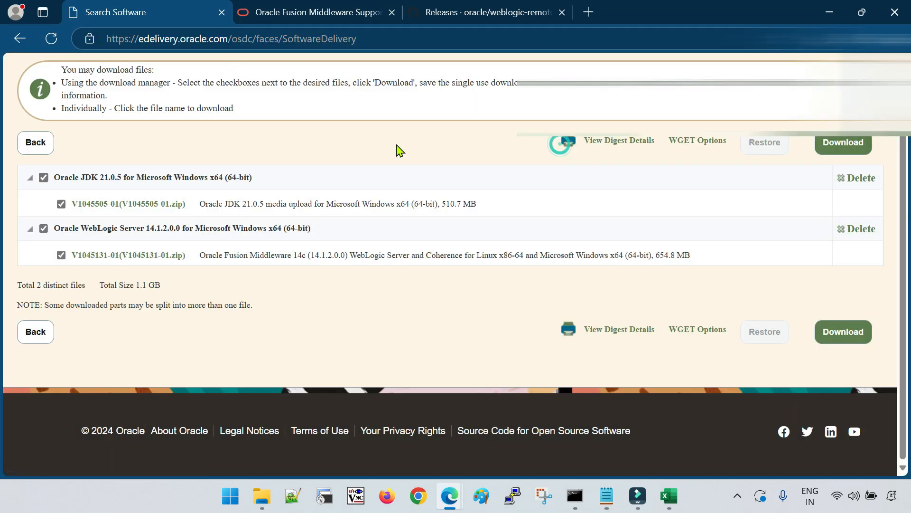
pyautogui.click(607, 496)
# Search wget.sh for 'digi' to confirm it isn't mentioned
pyautogui.hotkey('ctrl', 'f')
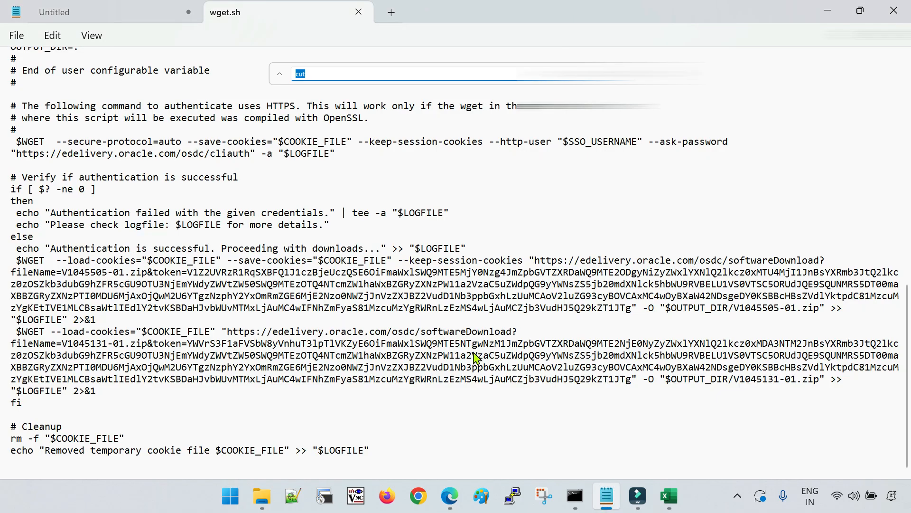
pyautogui.write('digi')
pyautogui.press('Return')
pyautogui.press('Return')
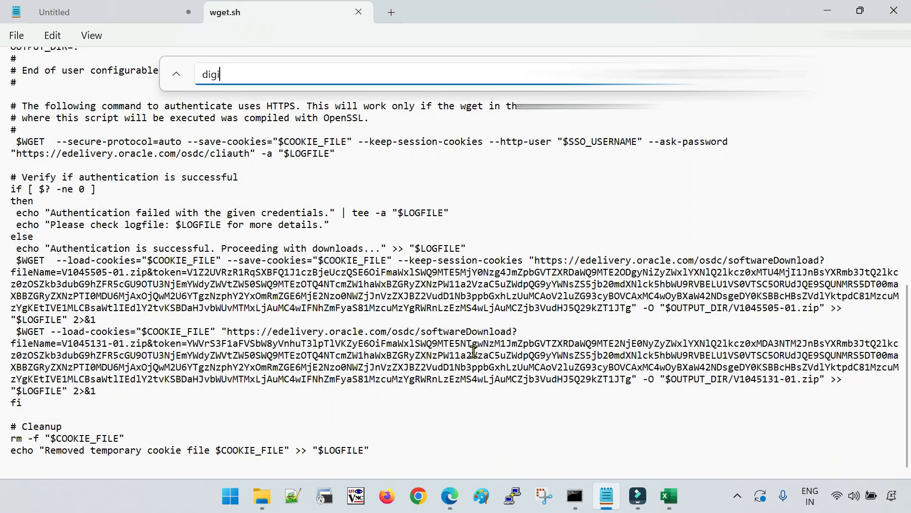
pyautogui.press('Escape')
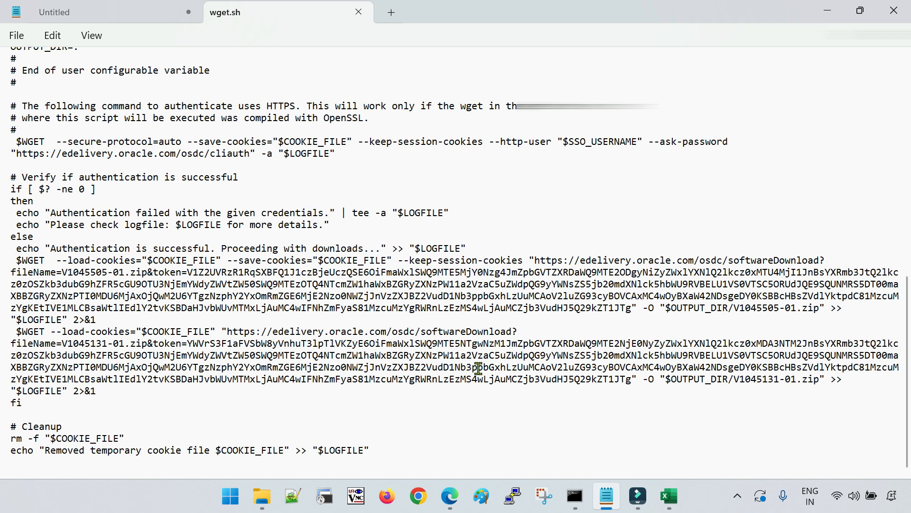
# Review the script's cookie cleanup ending, then switch back to the Search Software window
pyautogui.scroll(3, 479, 367)
pyautogui.scroll(-3, 346, 340)
pyautogui.moveTo(450, 495)
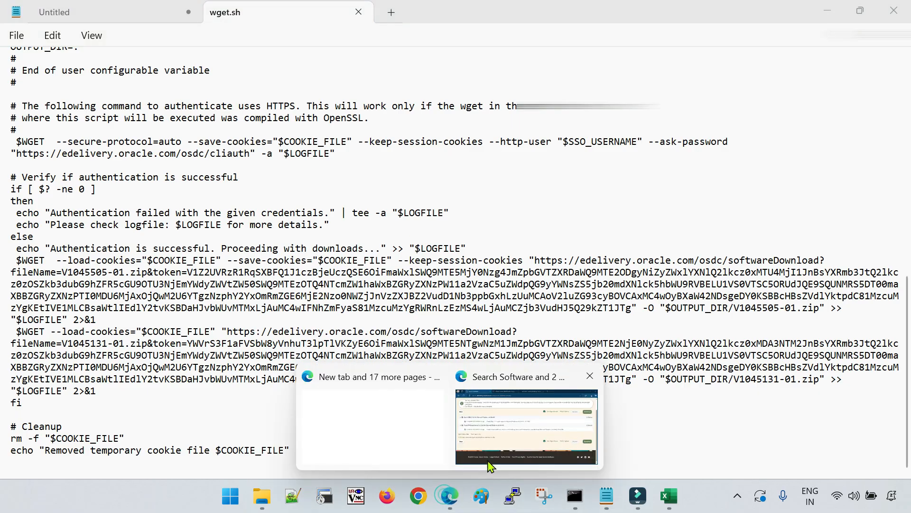
pyautogui.click(515, 408)
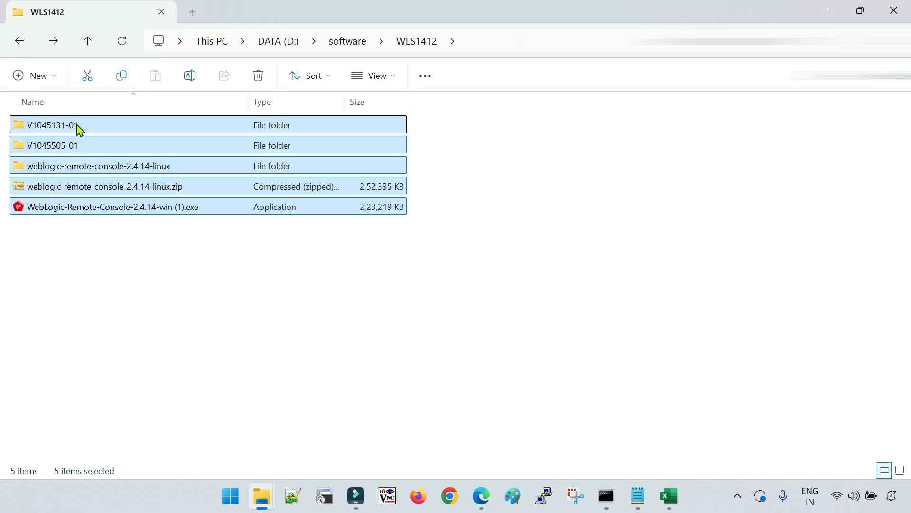
# Inspect the JDK 21.0.5 exe, msi and zip files in the V1045505-01 folder
pyautogui.doubleClick(77, 126)
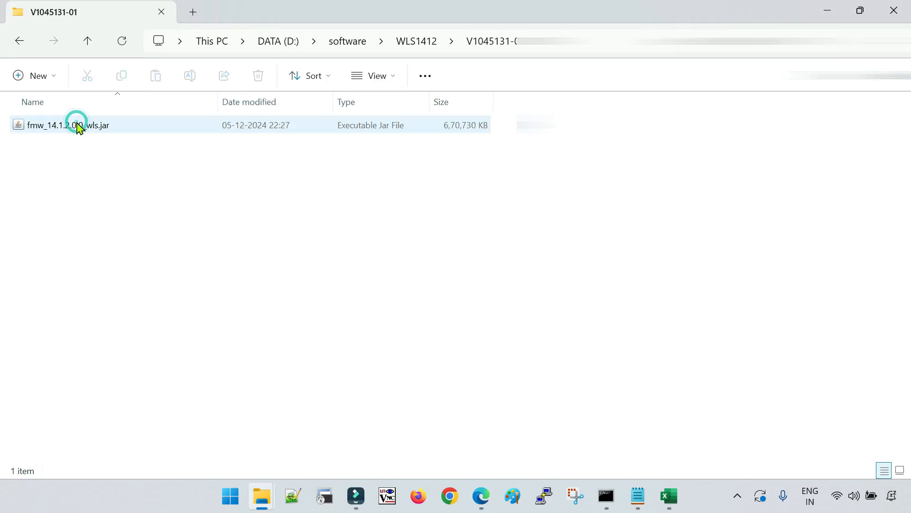
pyautogui.click(19, 40)
pyautogui.doubleClick(67, 144)
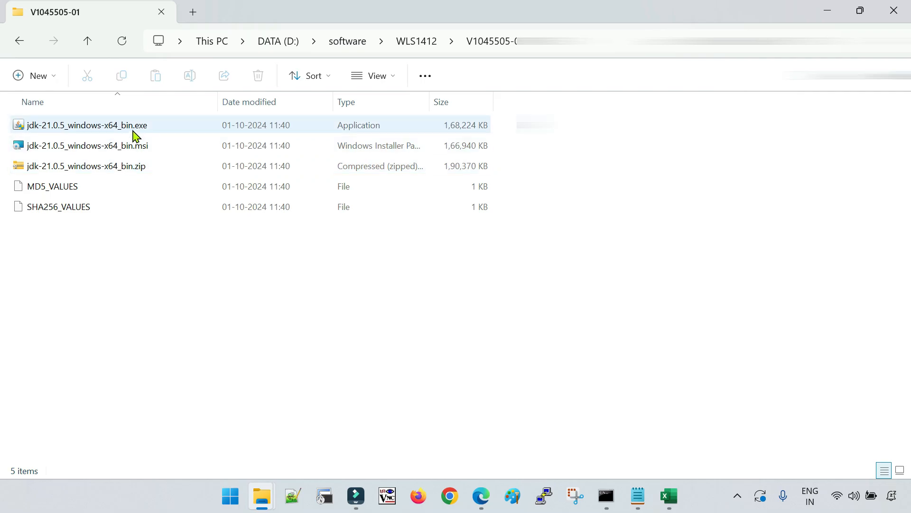
pyautogui.click(136, 130)
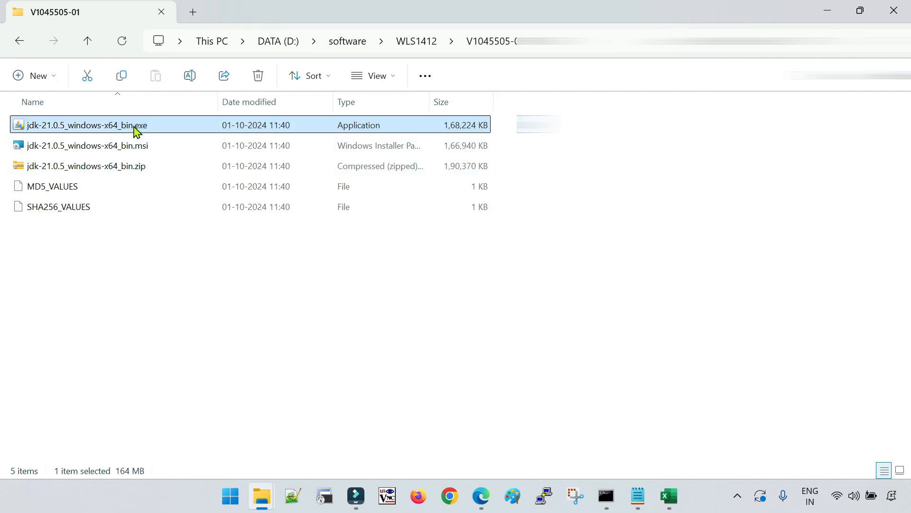
pyautogui.click(147, 151)
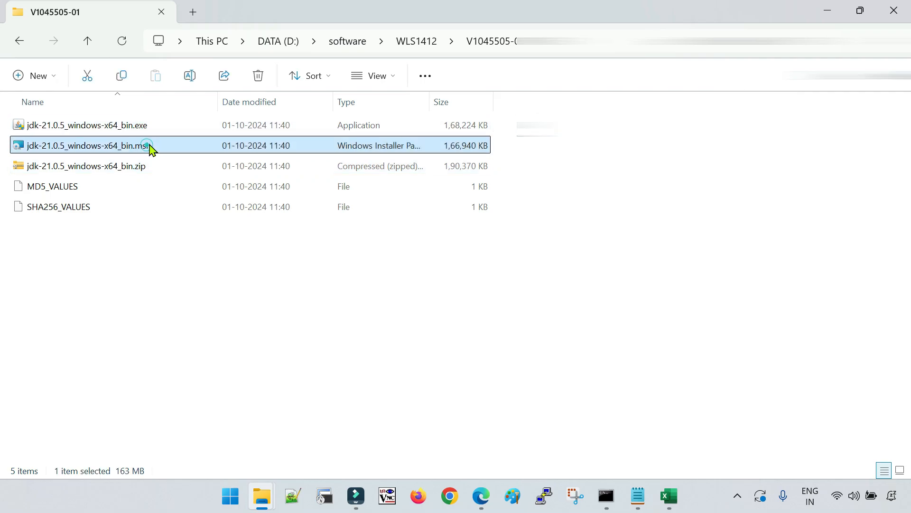
pyautogui.click(281, 258)
pyautogui.click(122, 125)
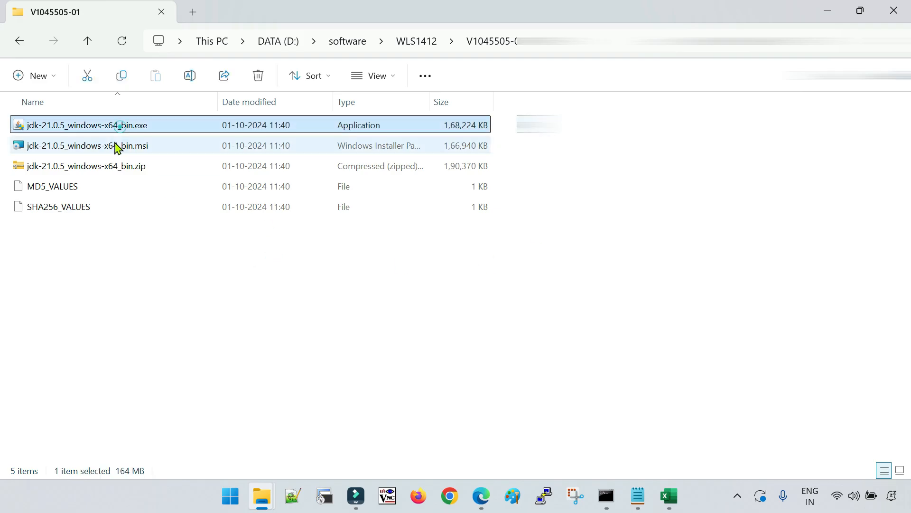
pyautogui.click(116, 143)
pyautogui.click(134, 169)
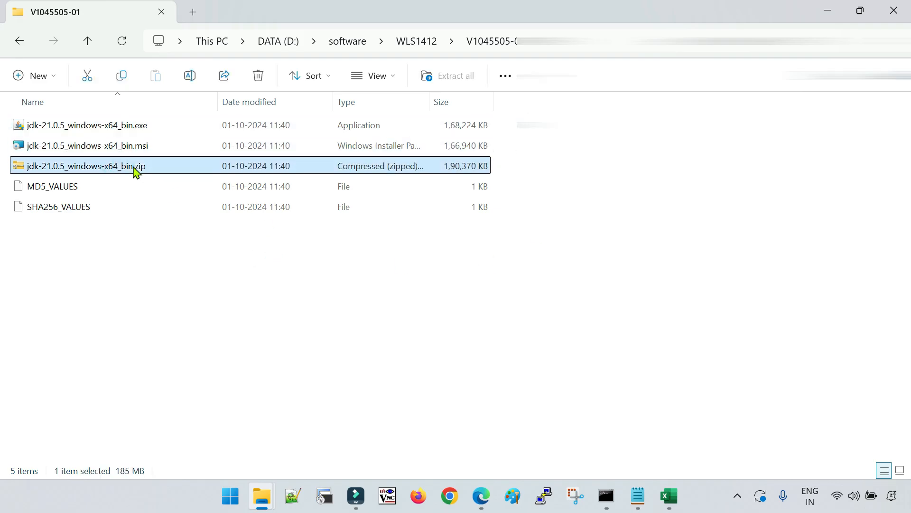
# Look inside the JDK zip archive and open the JDK exe installer
pyautogui.doubleClick(123, 171)
pyautogui.click(19, 41)
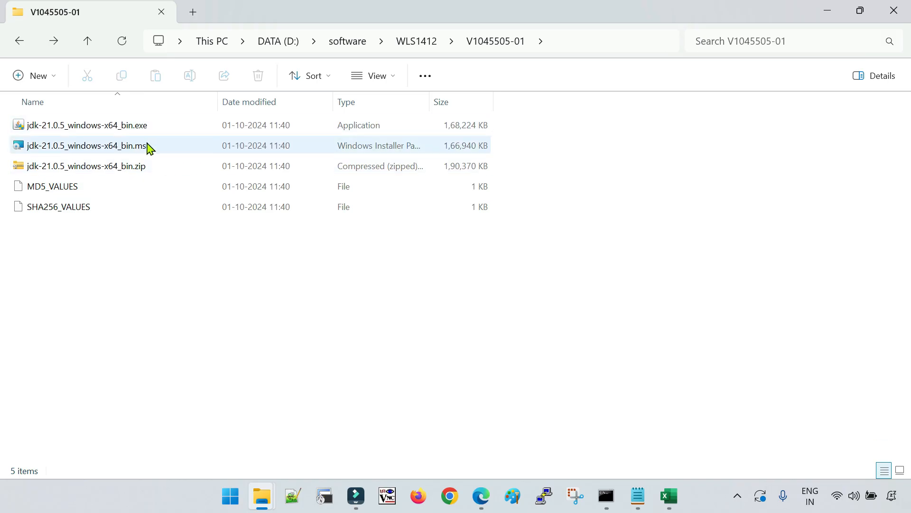
pyautogui.doubleClick(130, 127)
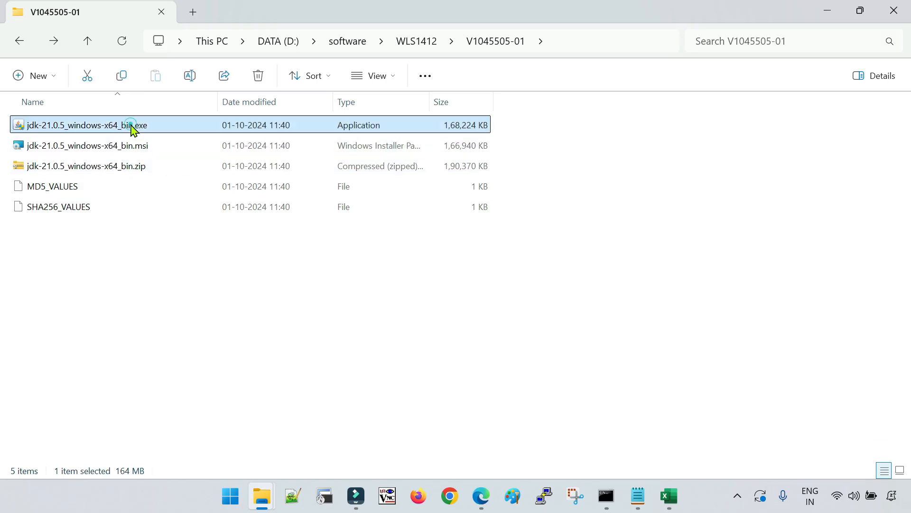
pyautogui.click(116, 147)
pyautogui.click(127, 128)
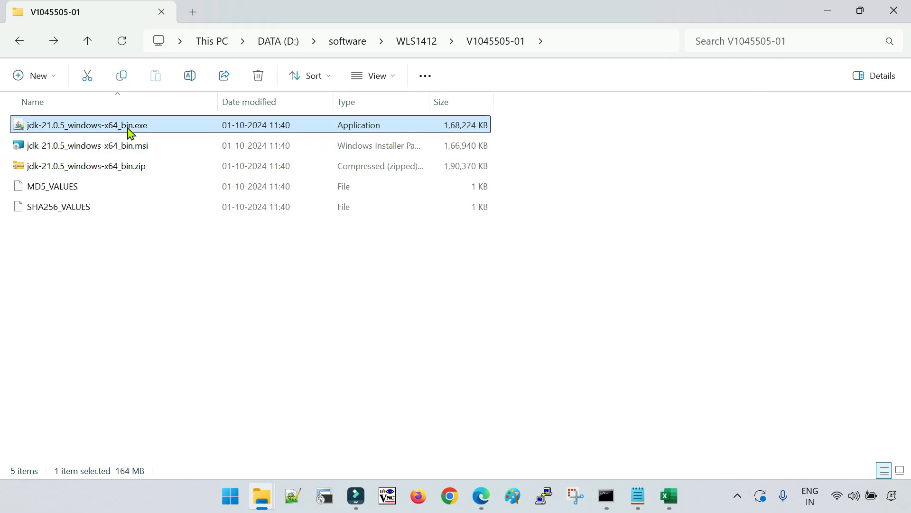
# Open V1045131-01 under WLS1412 and view its full folder path
pyautogui.click(415, 41)
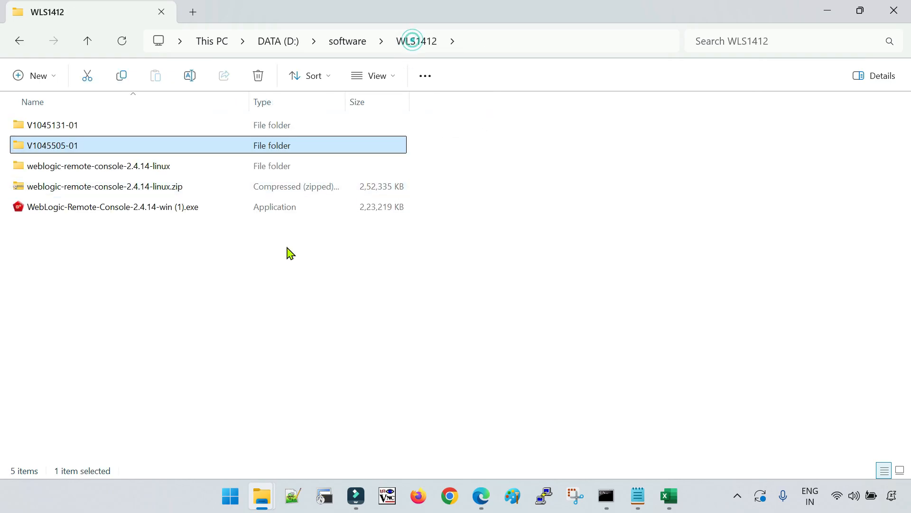
pyautogui.doubleClick(90, 129)
pyautogui.click(549, 42)
pyautogui.hotkey('ctrl', 'c')
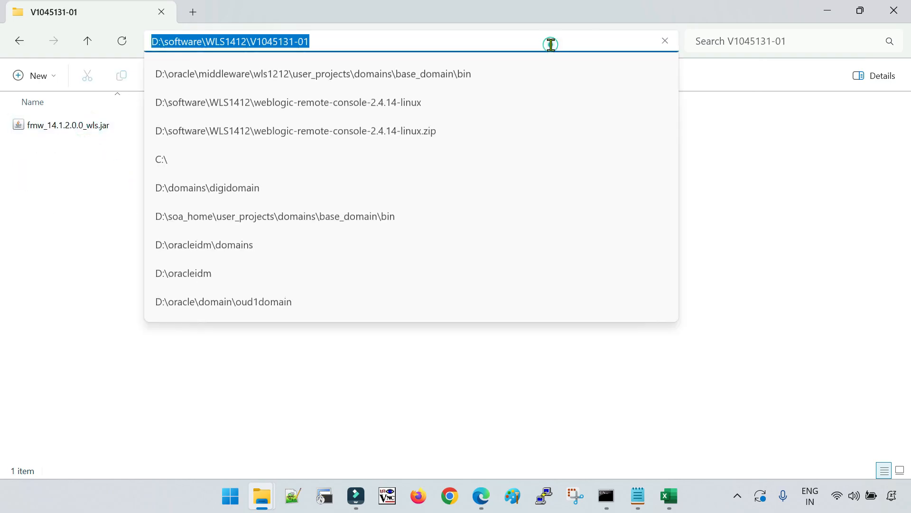
pyautogui.click(260, 390)
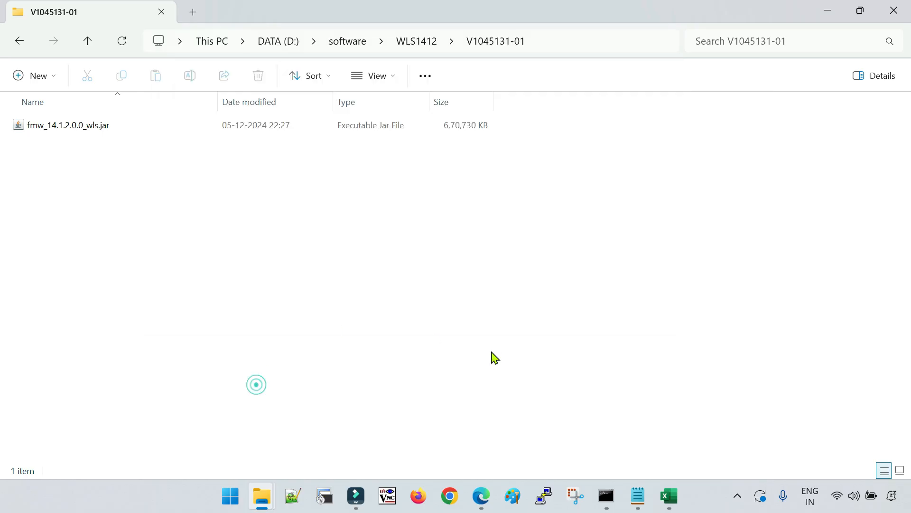
# Move Command Prompt into D:\software\WLS1412\V1045131-01 using cd with the pasted path and d:
pyautogui.moveTo(606, 496)
pyautogui.click(629, 464)
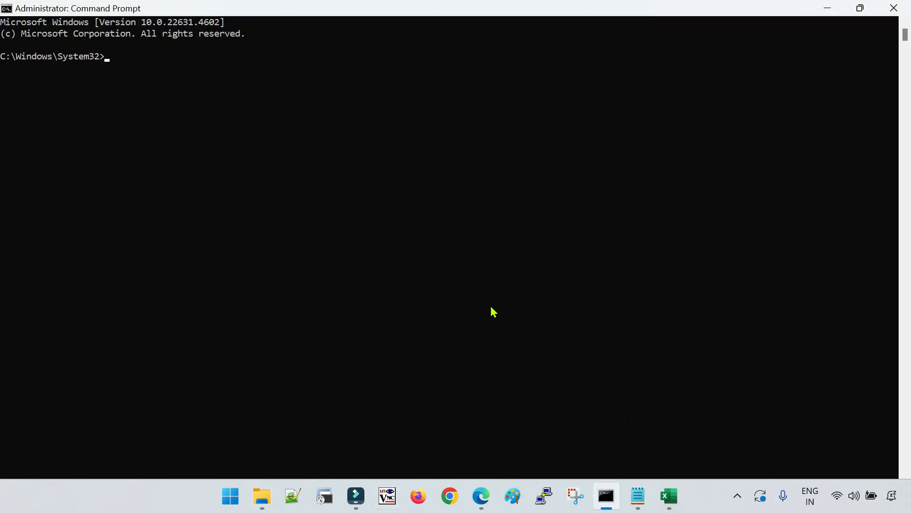
pyautogui.write('cd')
pyautogui.hotkey('ctrl', 'v')
pyautogui.press('Return')
pyautogui.write('d')
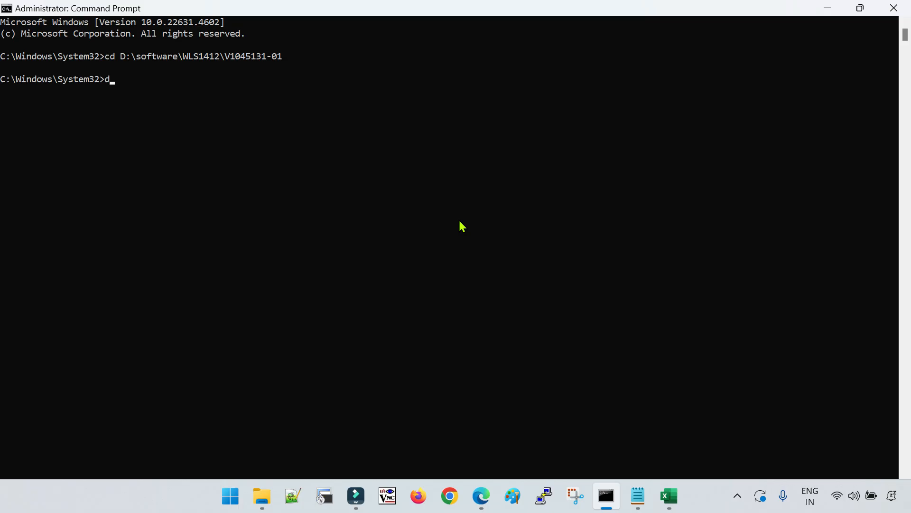
pyautogui.write(':')
pyautogui.press('Return')
# Run java -jar fmw_14.1.2.0.0_wls.jar to launch the WebLogic installer
pyautogui.write('jaa')
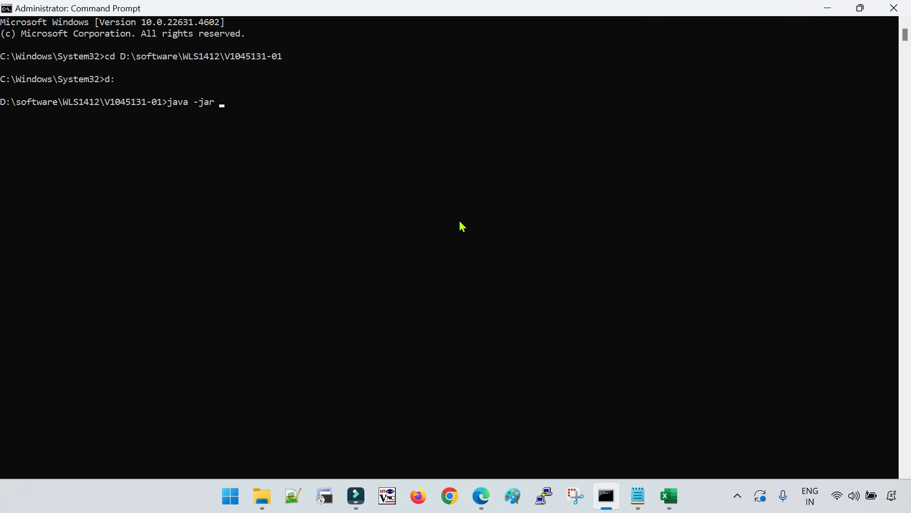
pyautogui.write('fmw_14.1.2.0.0_wls.jar')
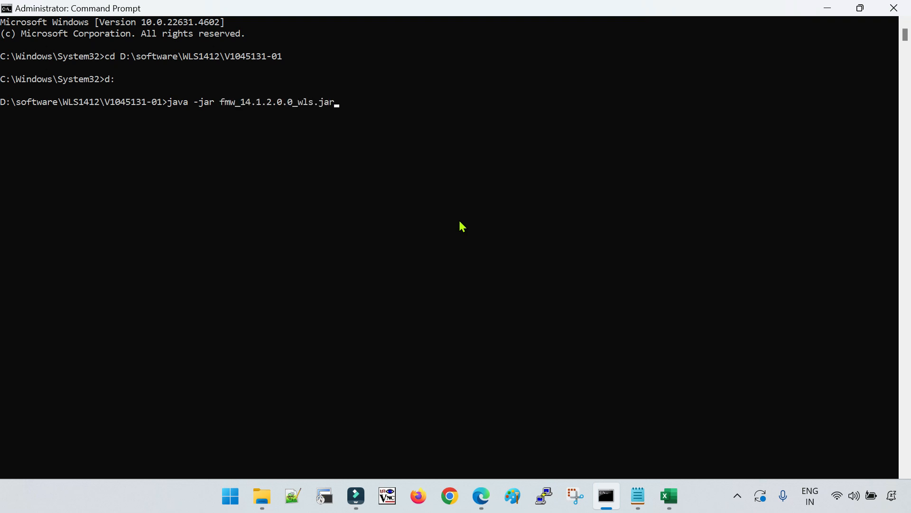
pyautogui.press('Return')
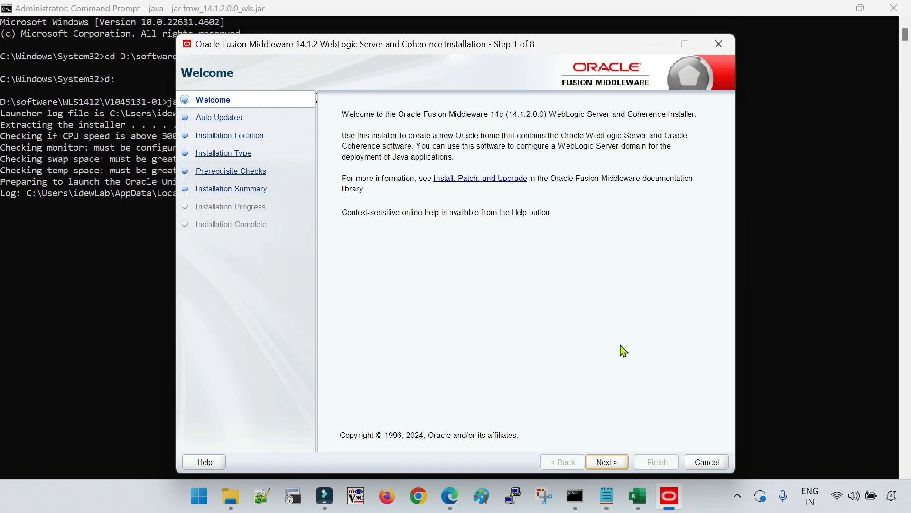
# Skip auto updates and copy the D:\wls141200 folder path from File Explorer
pyautogui.click(610, 463)
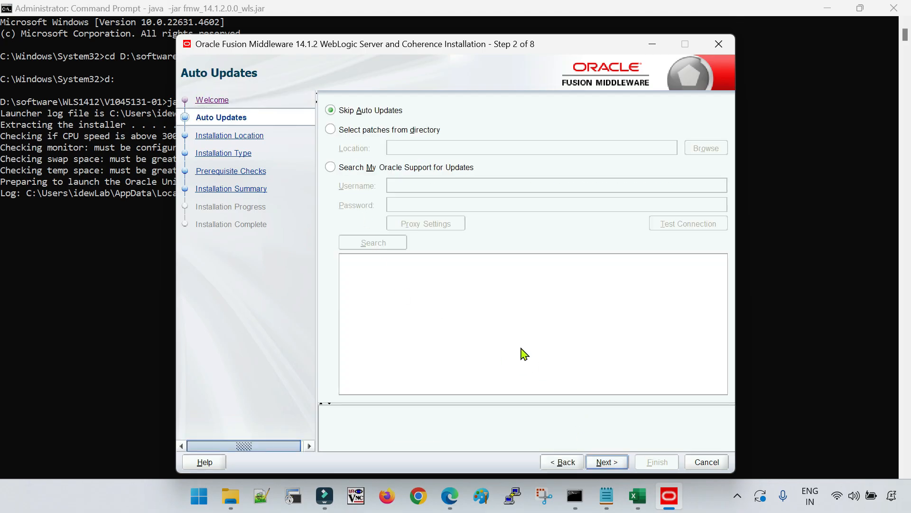
pyautogui.click(611, 462)
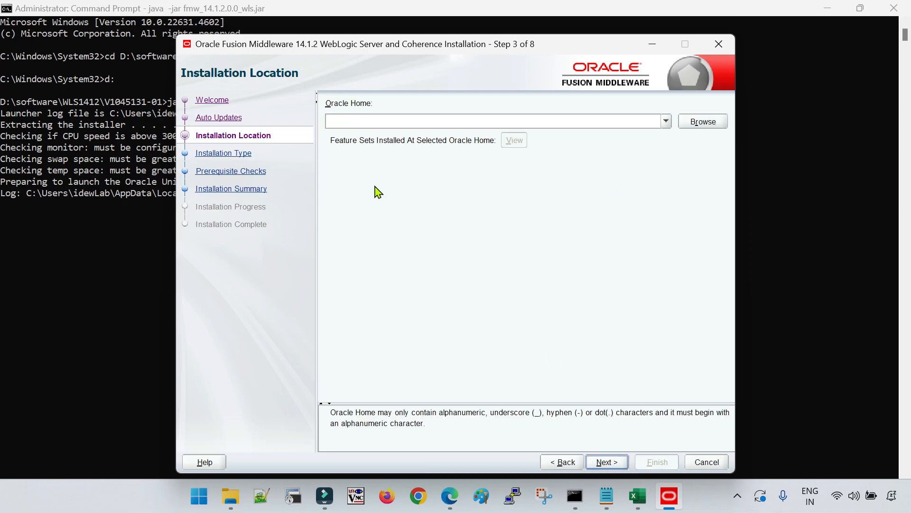
pyautogui.click(231, 496)
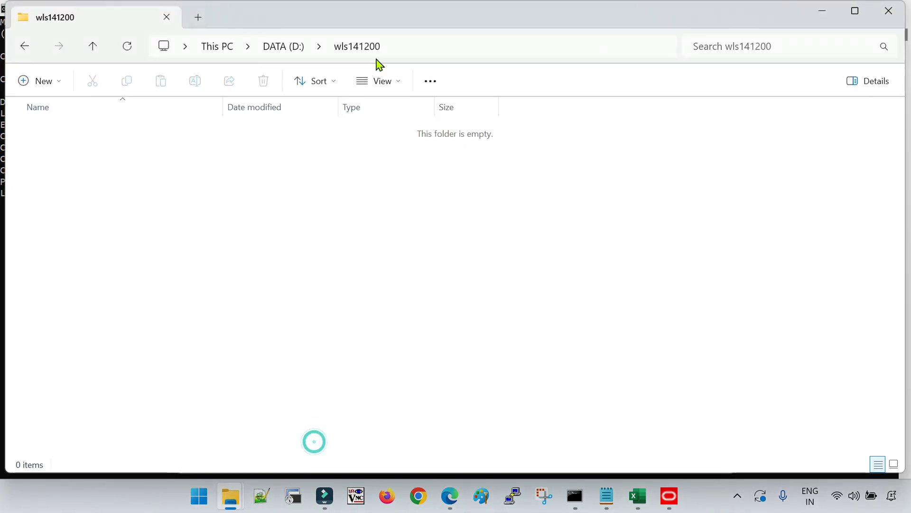
pyautogui.click(427, 47)
pyautogui.hotkey('ctrl', 'c')
# Set Oracle Home to D:\wls141200 and keep WebLogic Server through the prerequisite checks
pyautogui.hotkey('alt', 'Tab')
pyautogui.click(403, 121)
pyautogui.hotkey('ctrl', 'v')
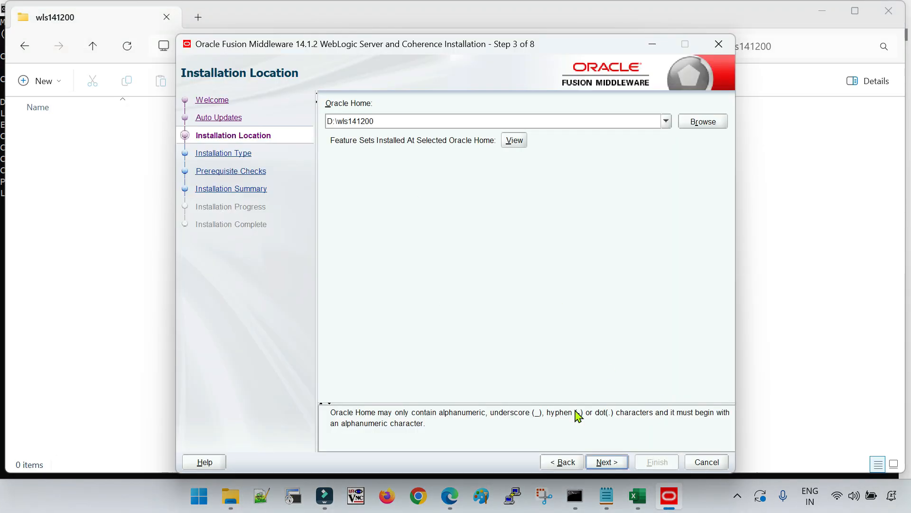
pyautogui.click(606, 462)
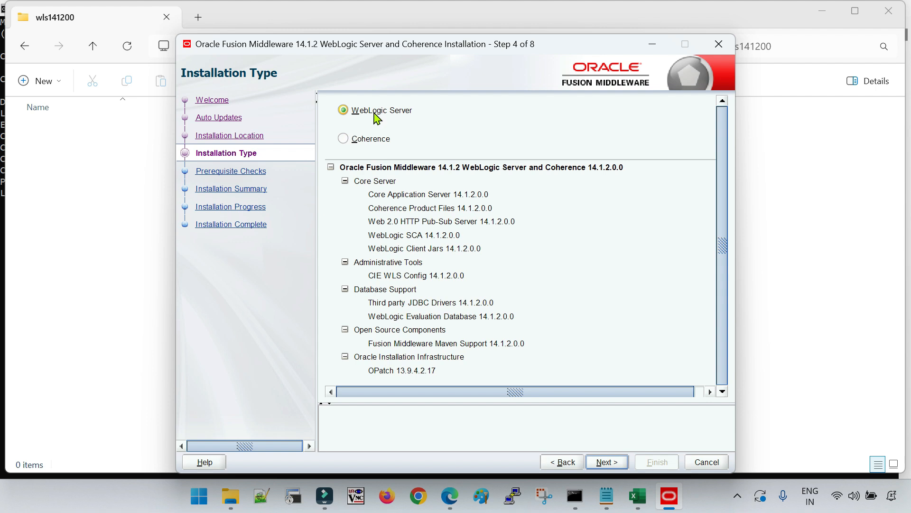
pyautogui.click(605, 462)
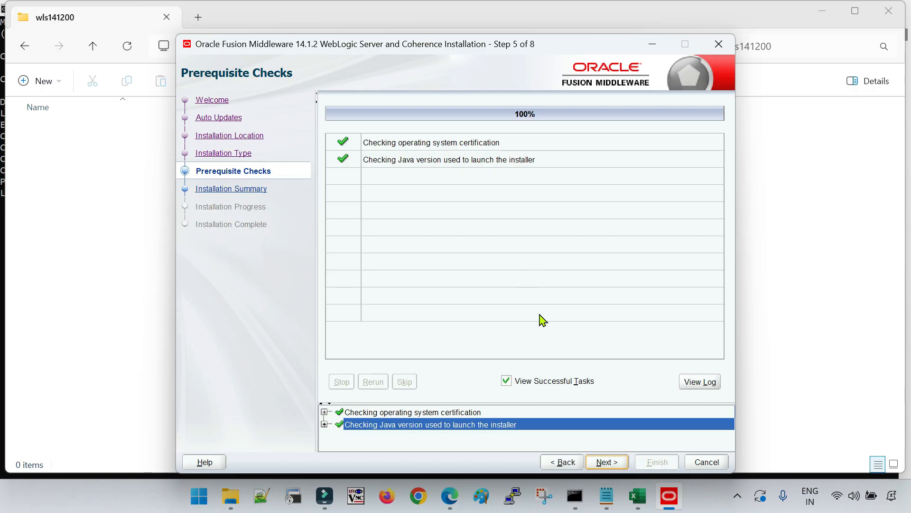
# Run the WebLogic Server 14.1.2 install into D:\wls141200 through to Installation Complete
pyautogui.click(605, 460)
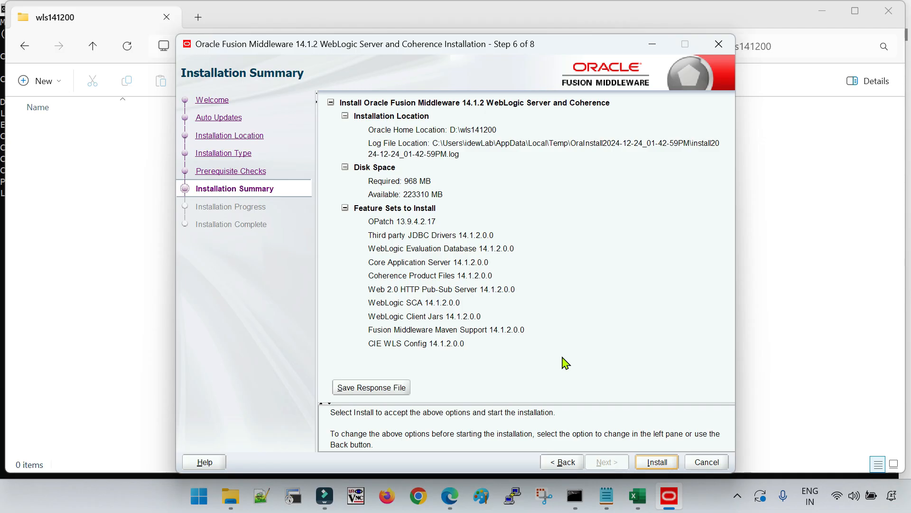
pyautogui.click(655, 460)
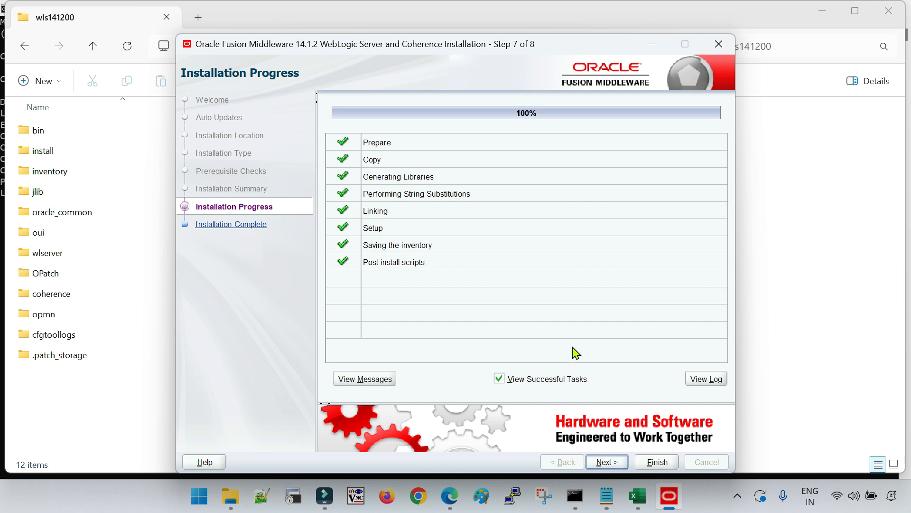
pyautogui.click(608, 462)
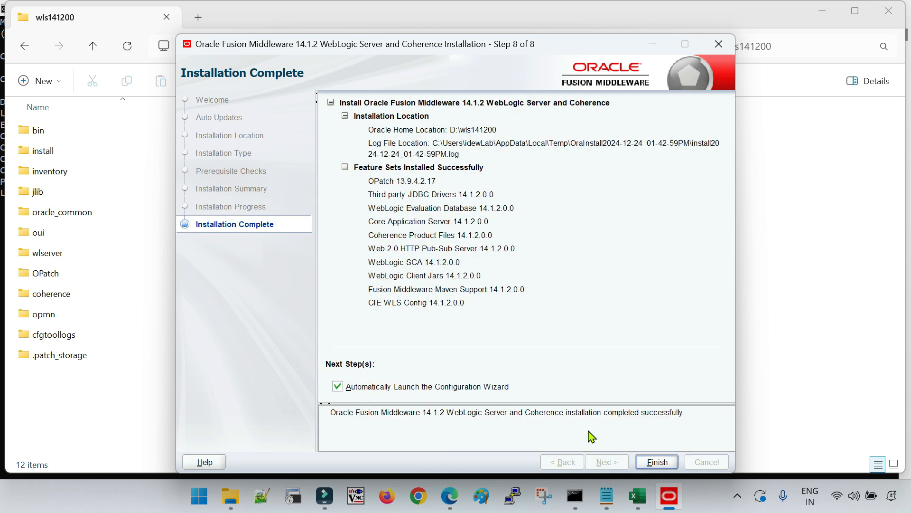
# Finish the installer, cancel and confirm exiting the auto-launched Configuration Wizard, and close its console
pyautogui.click(657, 462)
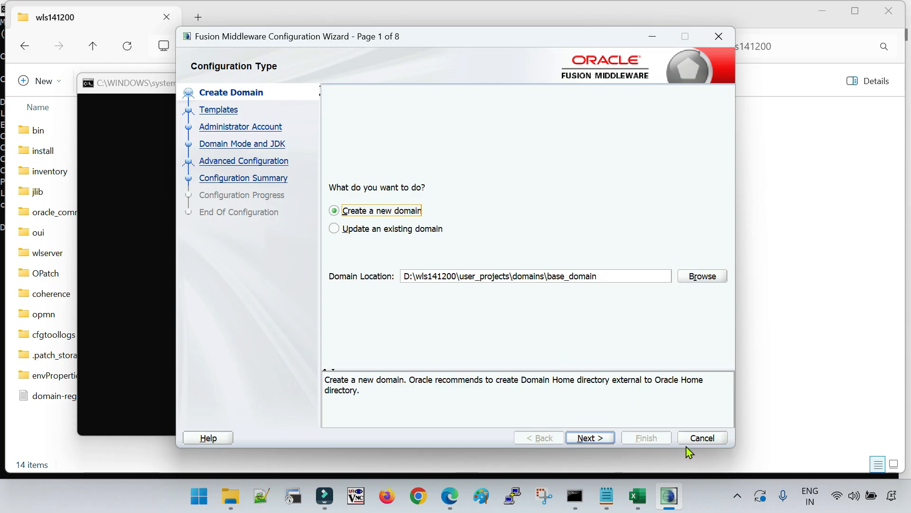
pyautogui.click(706, 441)
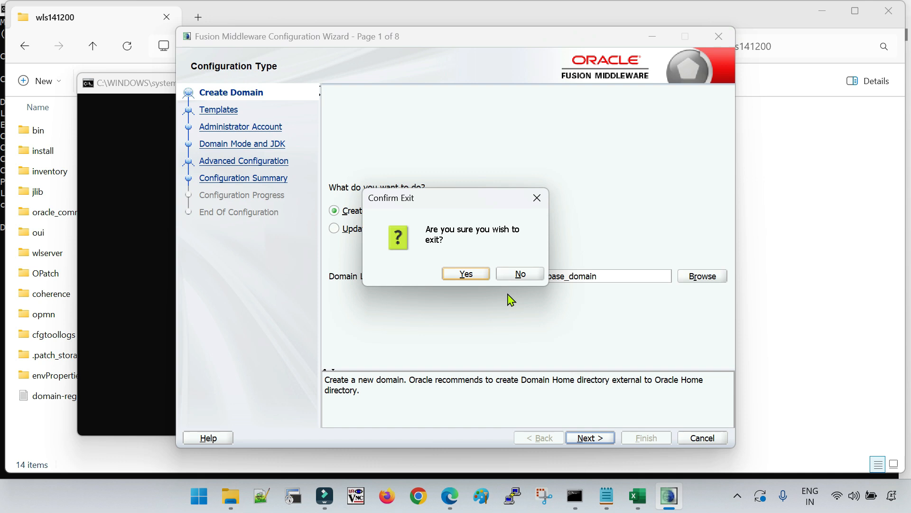
pyautogui.click(465, 273)
pyautogui.click(693, 88)
pyautogui.click(471, 273)
# Select and then deselect the items in the wls141200 folder
pyautogui.moveTo(242, 429); pyautogui.dragTo(76, 129)
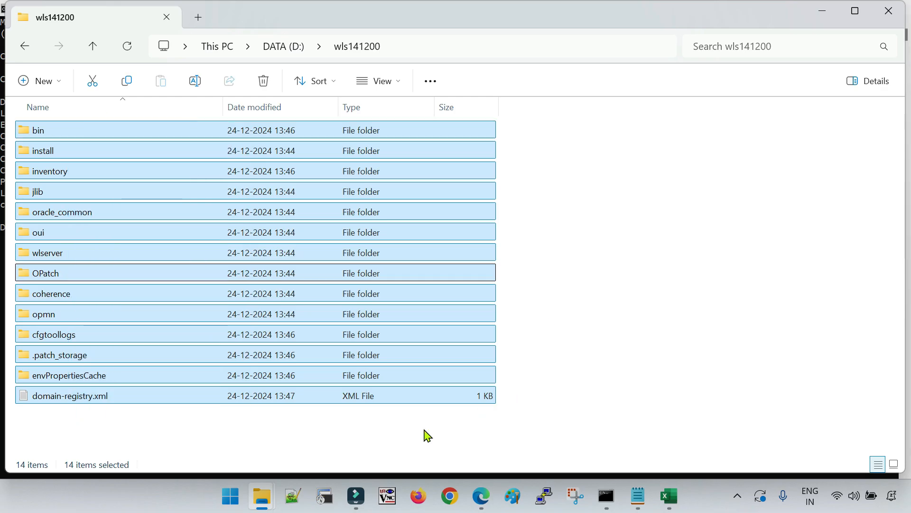
pyautogui.click(287, 423)
pyautogui.moveTo(434, 425); pyautogui.dragTo(250, 139)
pyautogui.click(589, 273)
pyautogui.moveTo(434, 423); pyautogui.dragTo(334, 122)
pyautogui.click(701, 286)
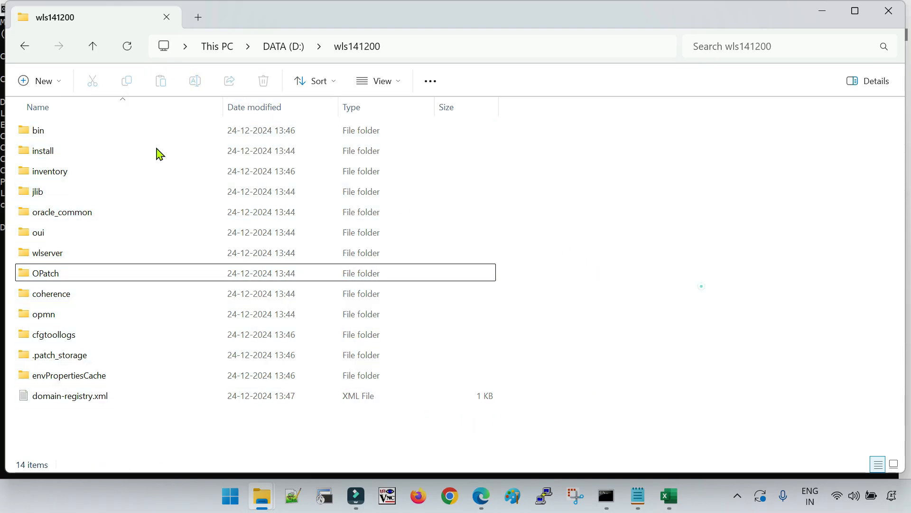
# Navigate into oracle_common\common\bin and check the folder's full path
pyautogui.doubleClick(95, 214)
pyautogui.doubleClick(55, 151)
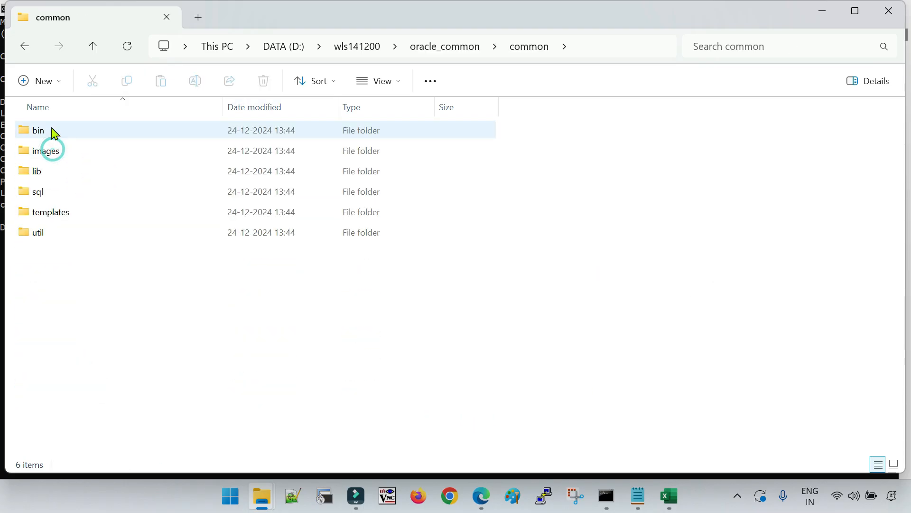
pyautogui.doubleClick(53, 133)
pyautogui.click(617, 47)
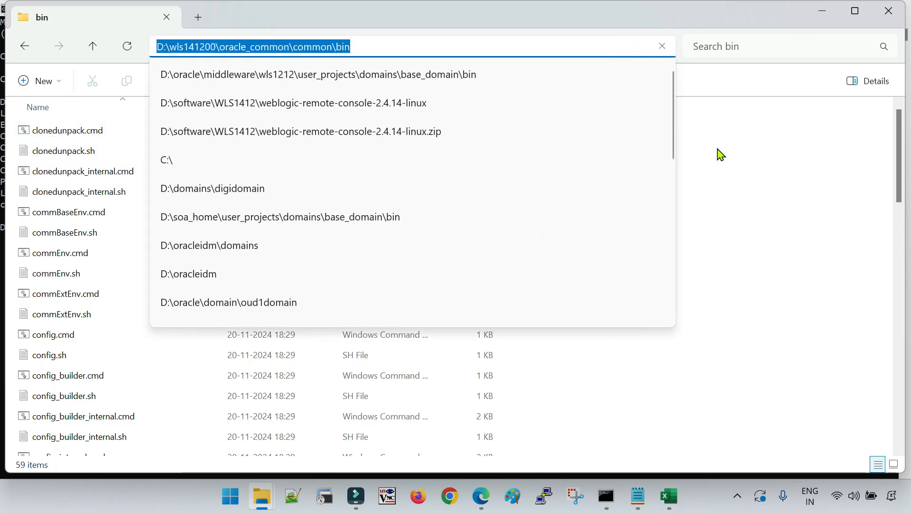
pyautogui.click(810, 297)
# Run config.cmd from the bin folder to launch the Configuration Wizard
pyautogui.scroll(-2, 184, 378)
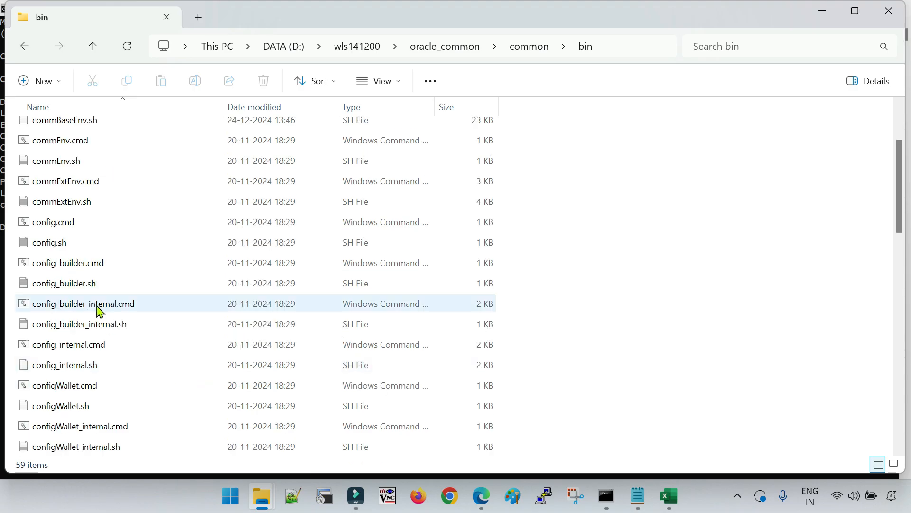
pyautogui.click(62, 226)
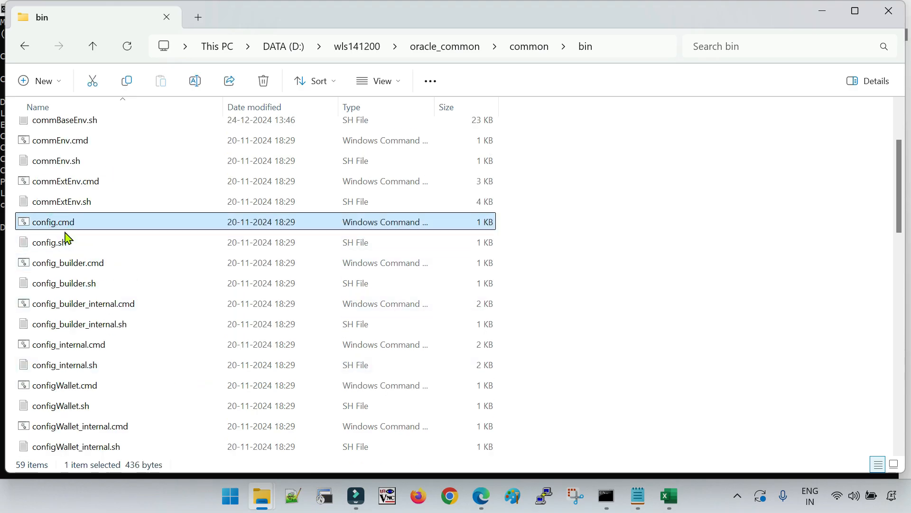
pyautogui.scroll(2, 67, 257)
pyautogui.click(63, 361)
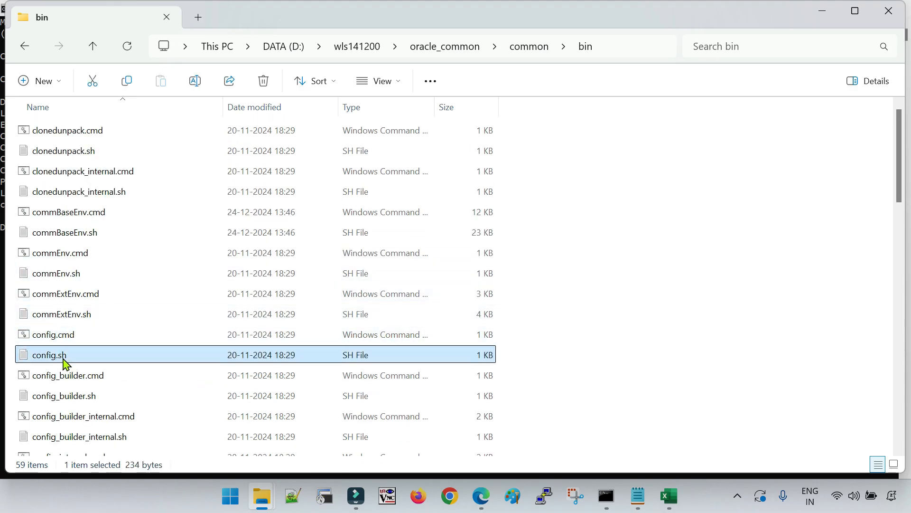
pyautogui.click(72, 339)
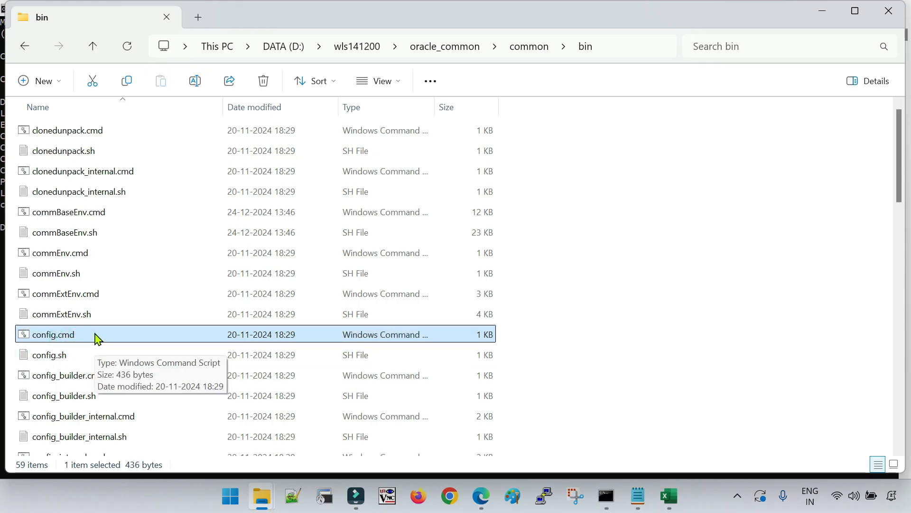
pyautogui.doubleClick(59, 339)
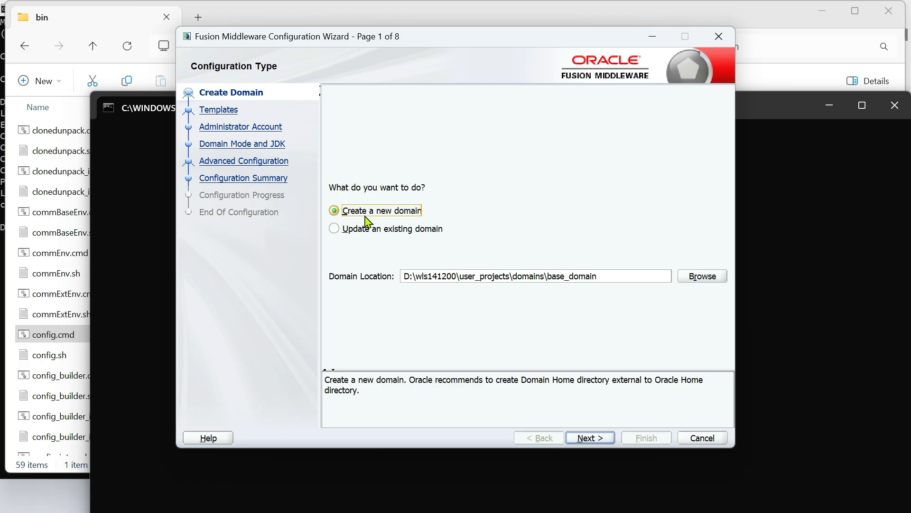
# Remove the default user_projects part so the domain location becomes D:\wls141200\wls1412domain
pyautogui.moveTo(462, 277); pyautogui.dragTo(641, 284)
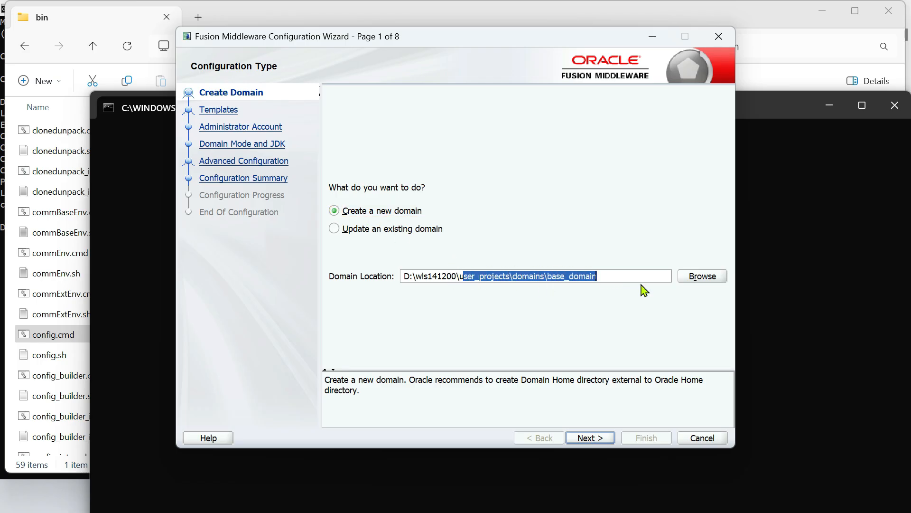
pyautogui.press('BackSpace')
pyautogui.press('BackSpace')
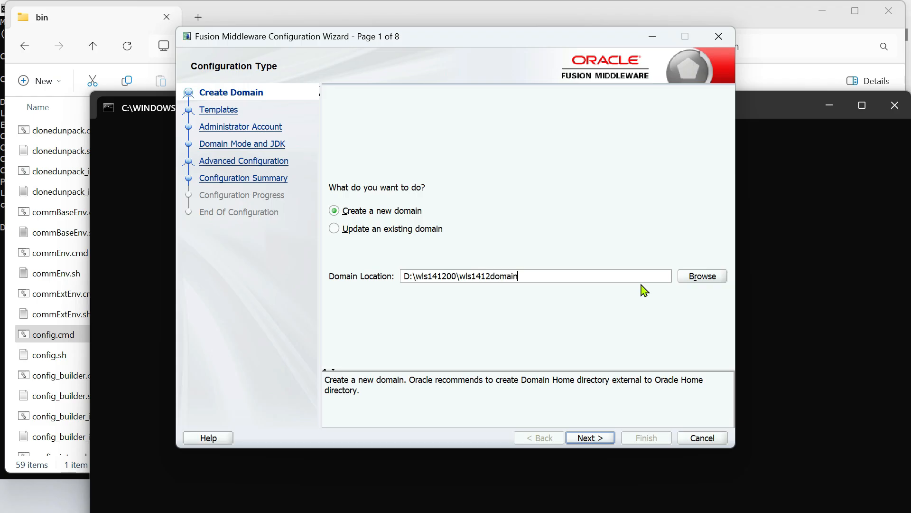
pyautogui.click(588, 438)
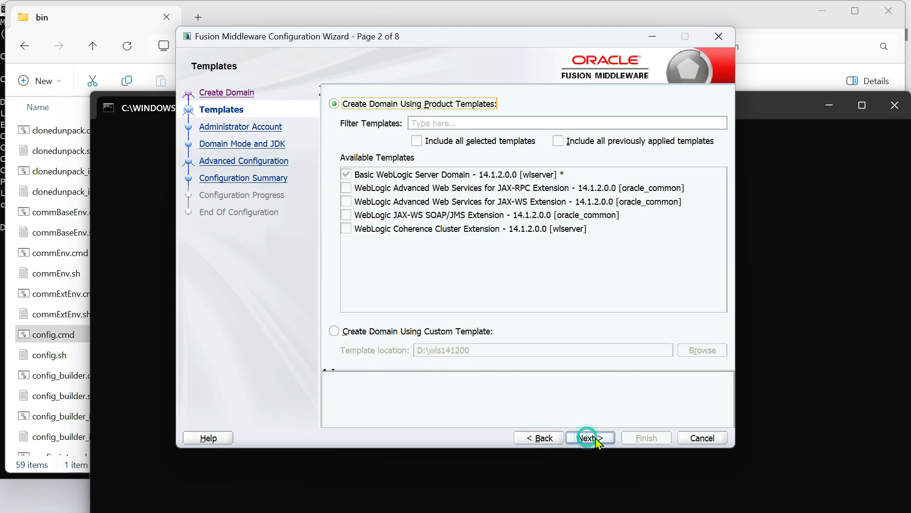
pyautogui.click(552, 436)
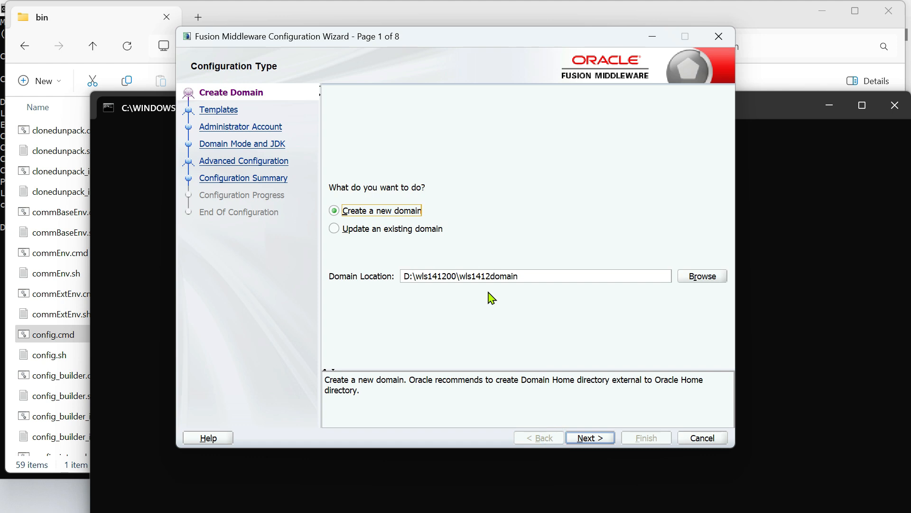
# Review the domain path, checking parent folder D:\wls141200\ and domain folder wls1412domain
pyautogui.moveTo(463, 276); pyautogui.dragTo(507, 277)
pyautogui.moveTo(403, 275); pyautogui.dragTo(456, 277)
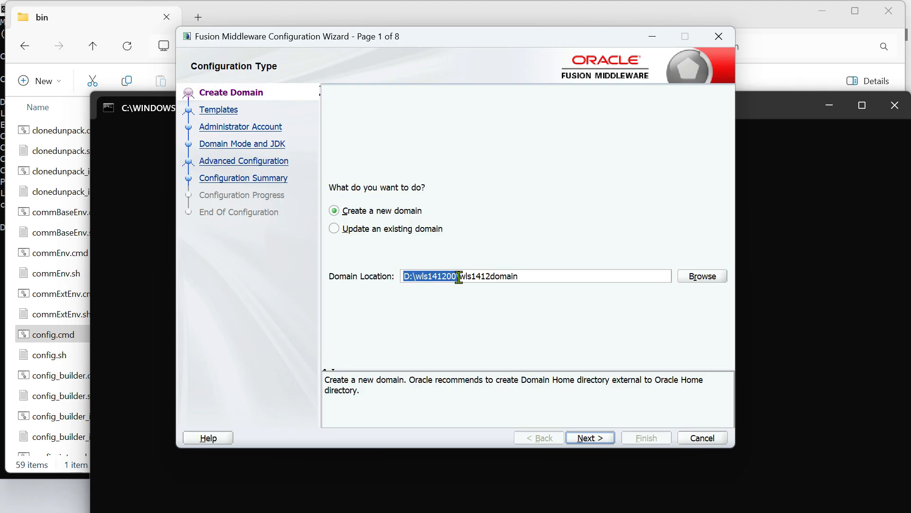
pyautogui.moveTo(459, 278); pyautogui.dragTo(461, 277)
pyautogui.click(527, 277)
pyautogui.tripleClick(527, 276)
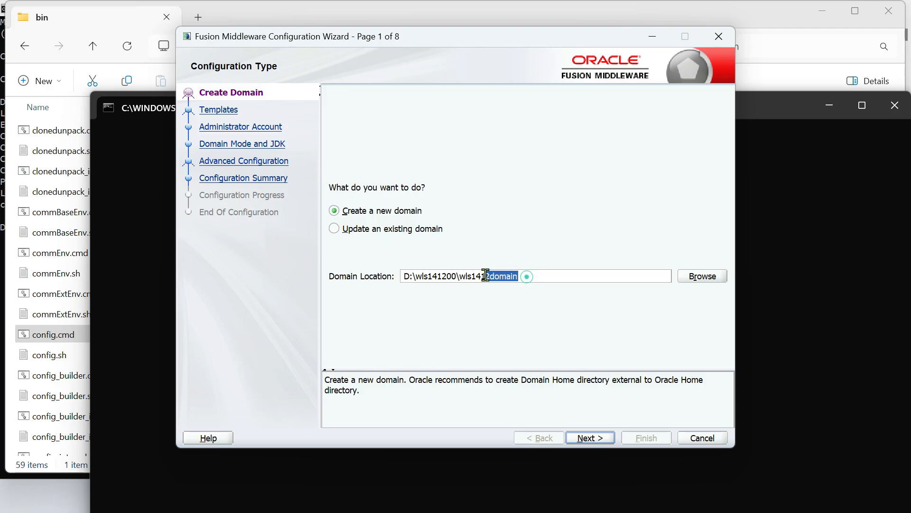
pyautogui.click(556, 276)
pyautogui.moveTo(461, 276); pyautogui.dragTo(515, 277)
pyautogui.moveTo(405, 275); pyautogui.dragTo(460, 278)
pyautogui.click(522, 276)
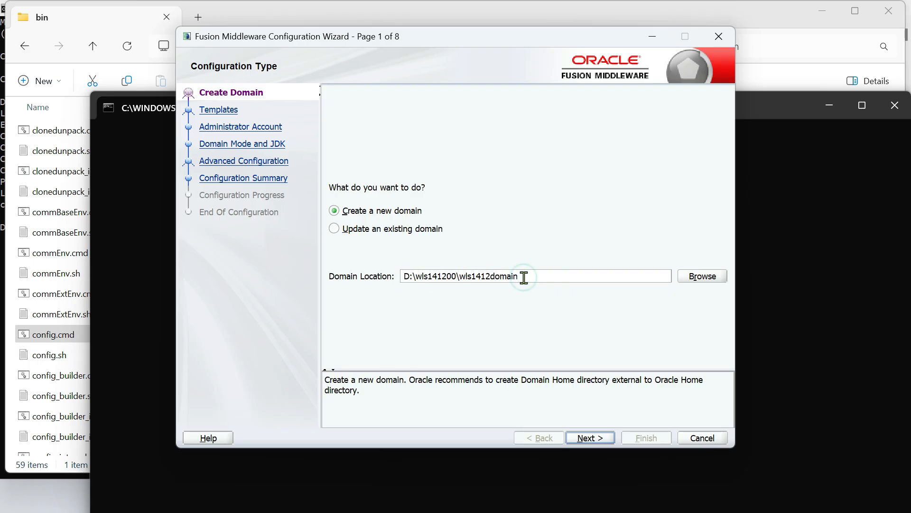
pyautogui.moveTo(533, 277); pyautogui.dragTo(406, 275)
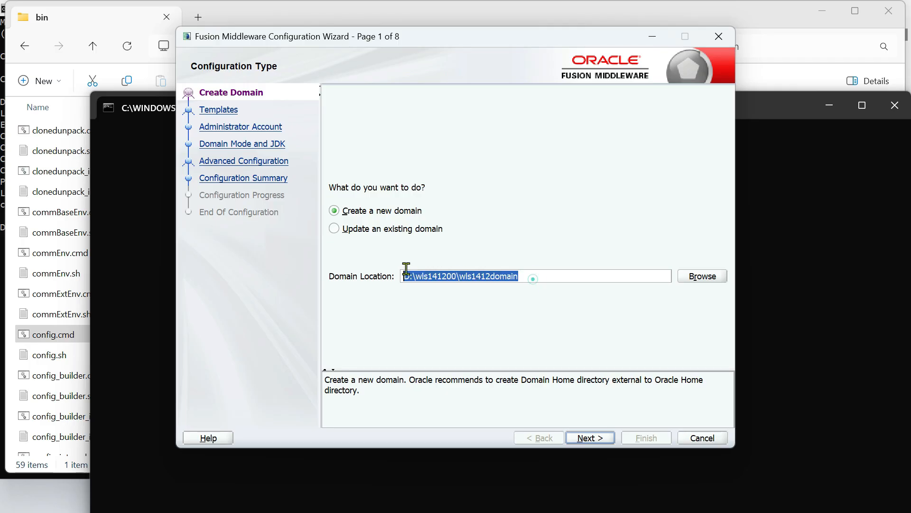
pyautogui.click(540, 275)
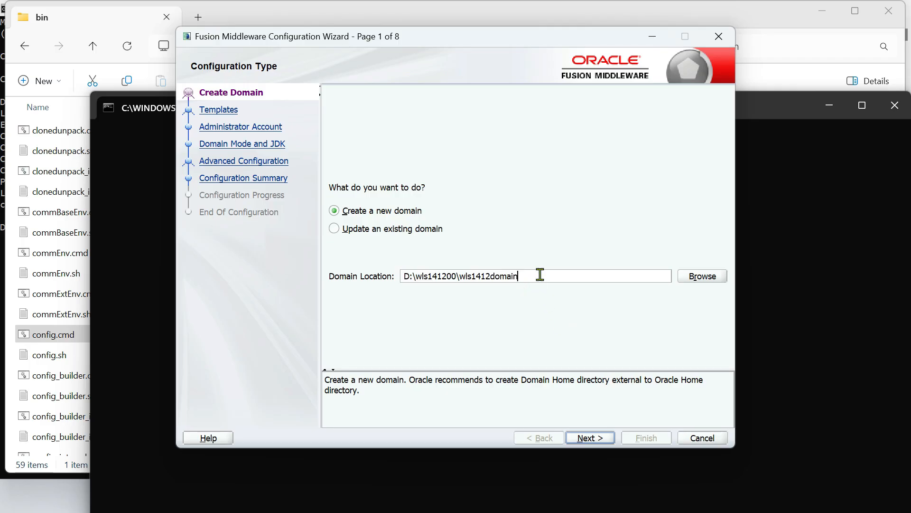
# Keep the basic WebLogic template, then enter and confirm the weblogic administrator password
pyautogui.click(588, 438)
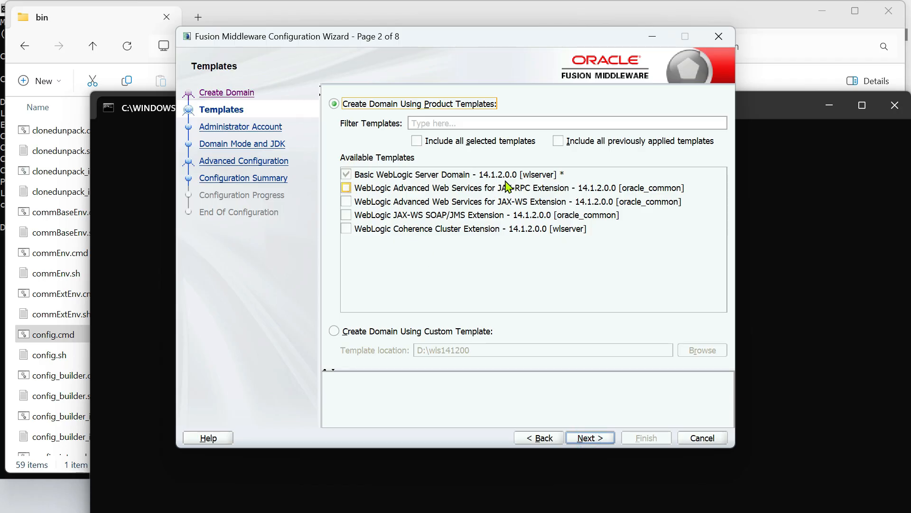
pyautogui.click(595, 439)
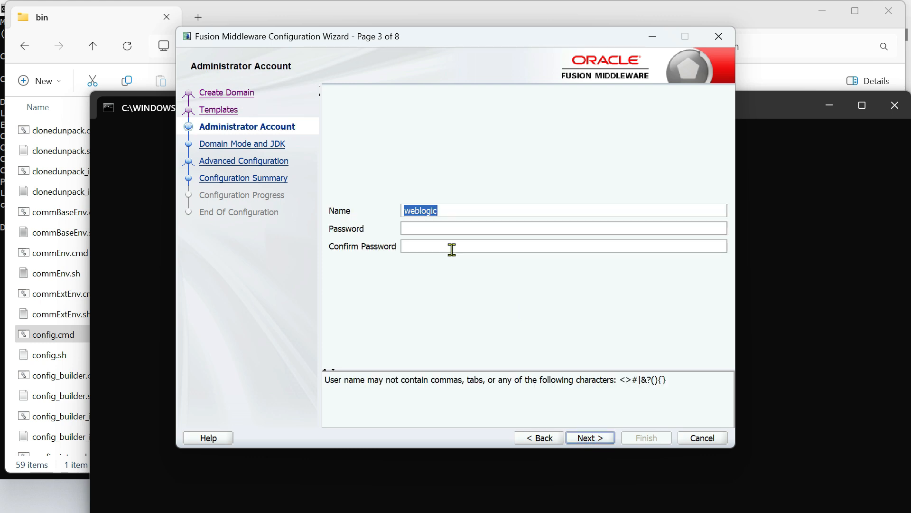
pyautogui.click(448, 232)
pyautogui.write('welcome1234')
pyautogui.press('Tab')
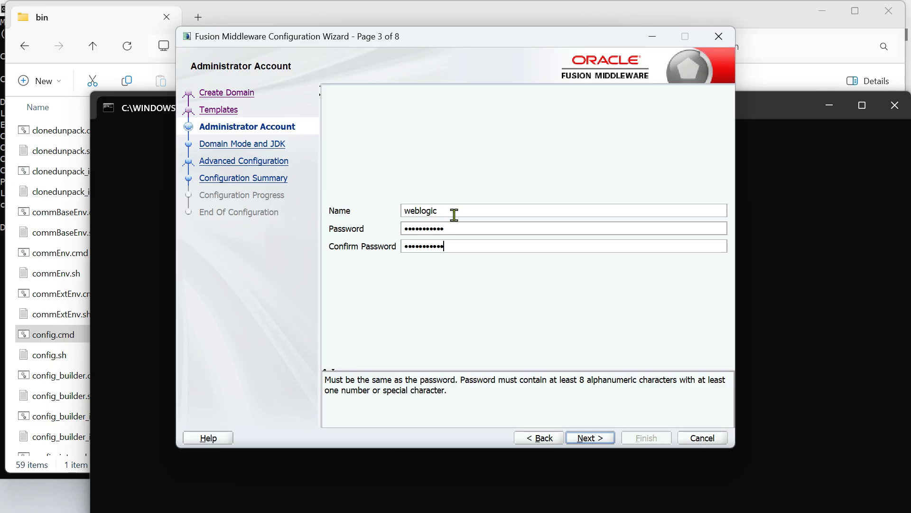
pyautogui.click(596, 437)
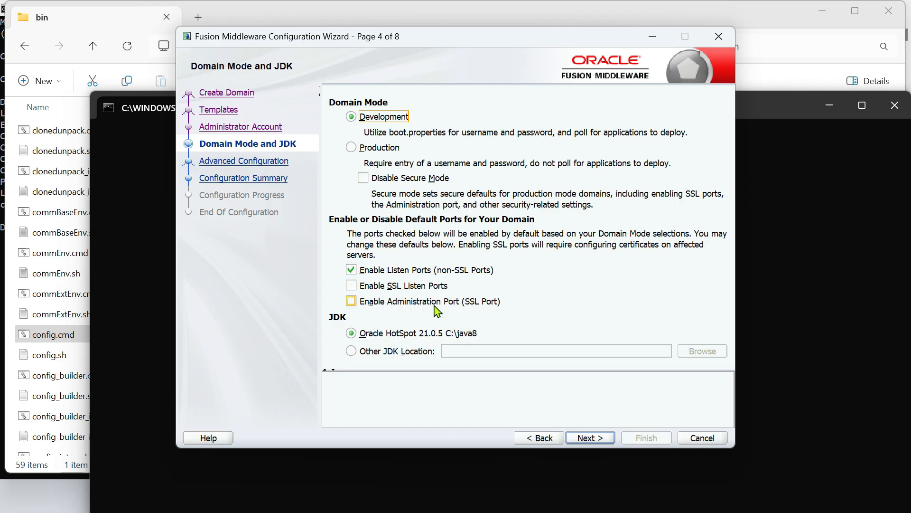
# Set Production mode with SSL listen ports and the SSL administration port both enabled
pyautogui.click(352, 286)
pyautogui.click(352, 303)
pyautogui.click(350, 302)
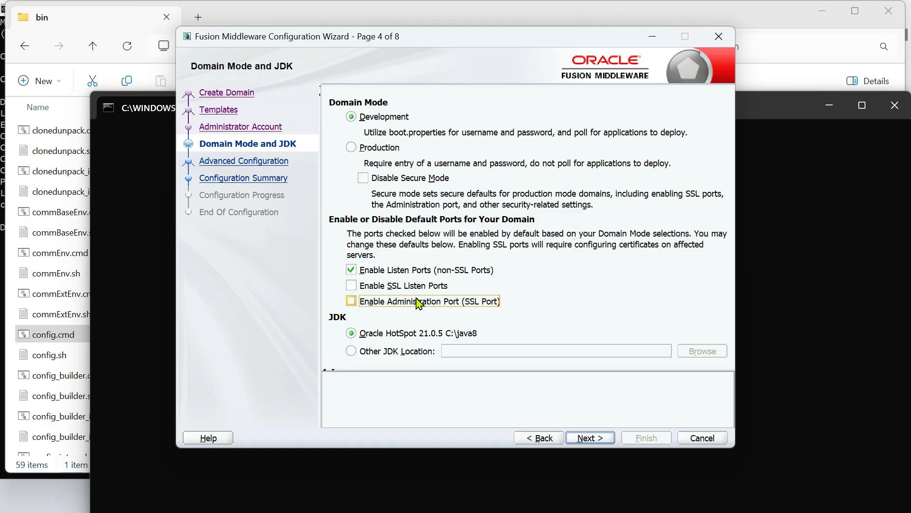
pyautogui.click(352, 148)
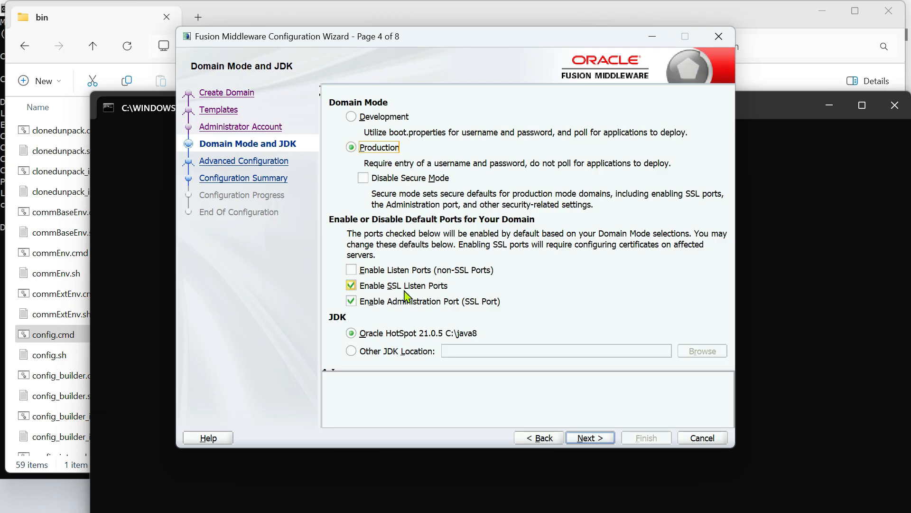
pyautogui.click(361, 286)
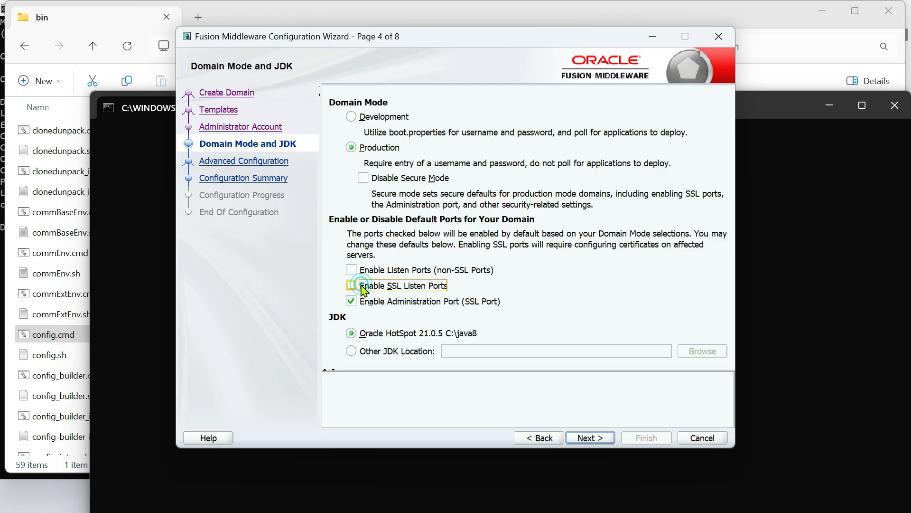
pyautogui.click(360, 301)
pyautogui.click(362, 285)
pyautogui.click(379, 302)
pyautogui.click(380, 118)
pyautogui.click(379, 147)
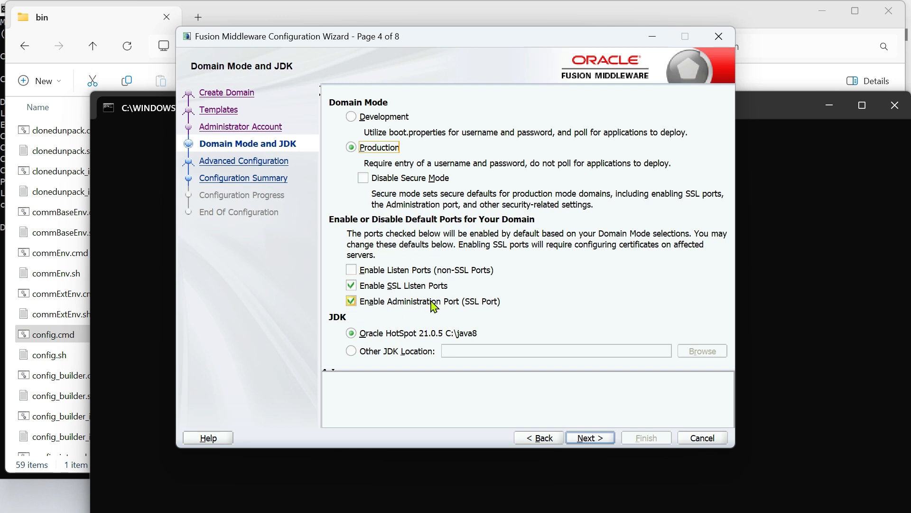
# Toggle Disable Secure Mode to inspect the CFGFWK-40896 warning, then return to Development mode
pyautogui.click(364, 179)
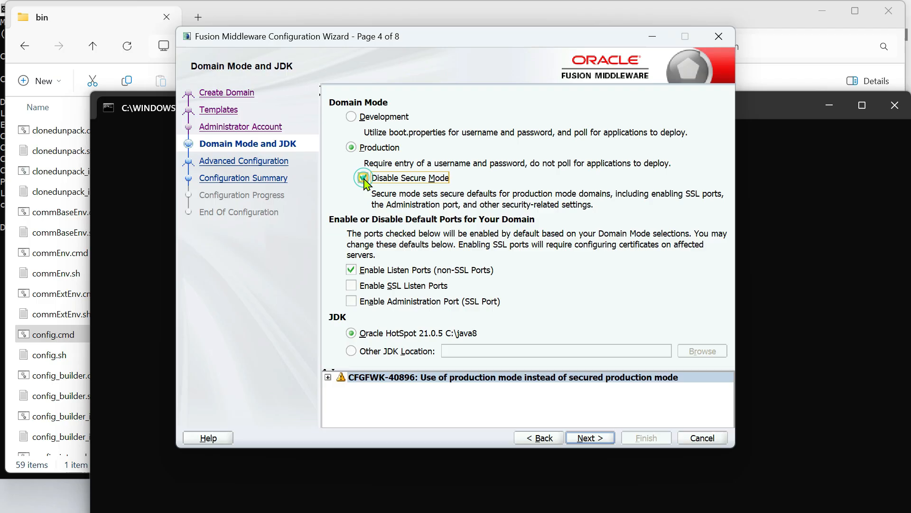
pyautogui.click(329, 378)
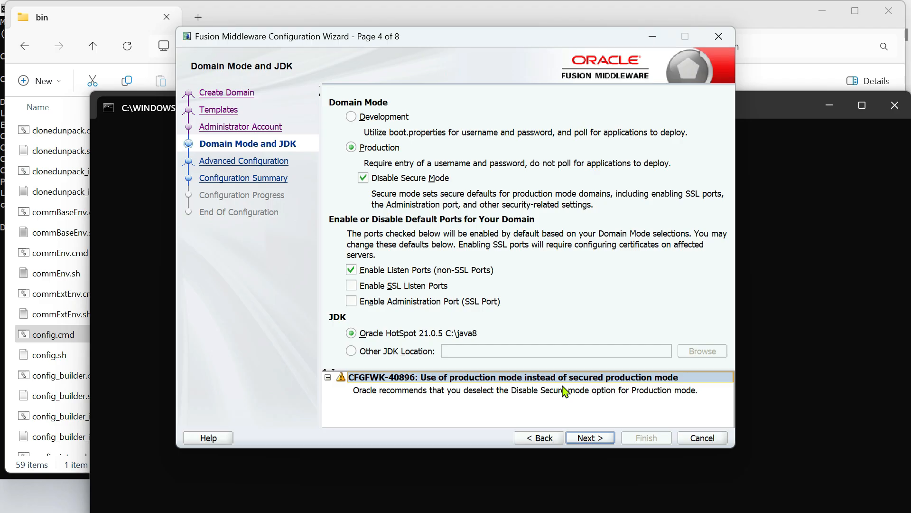
pyautogui.click(363, 178)
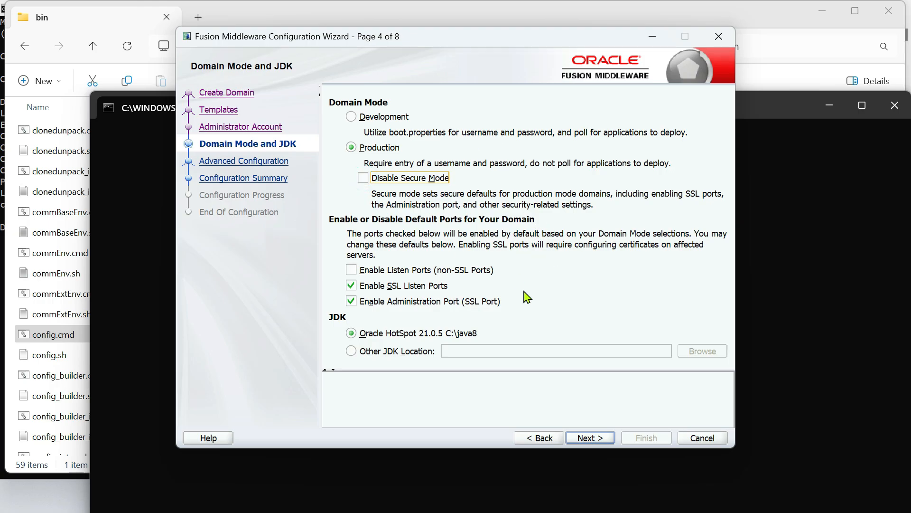
pyautogui.click(351, 117)
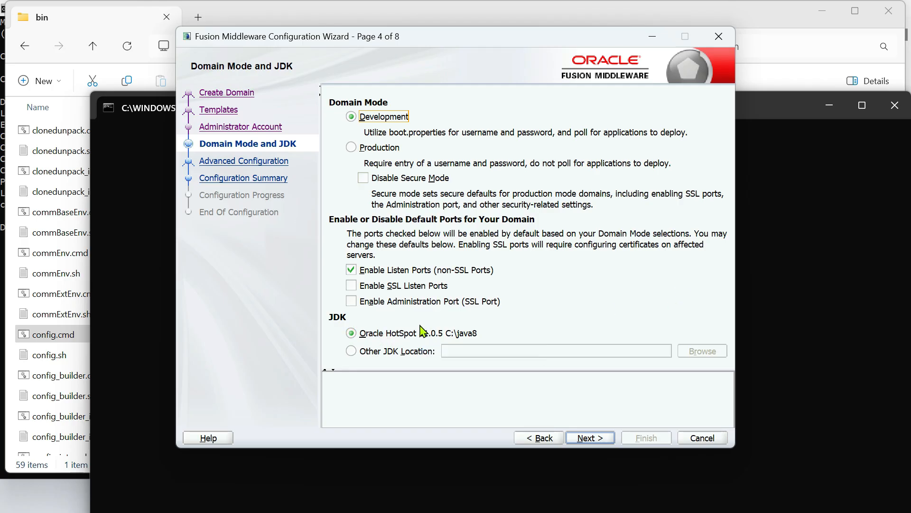
pyautogui.click(352, 352)
# Keep the Oracle HotSpot JDK and enable Administration Server, Node Manager and Topology configuration
pyautogui.click(352, 333)
pyautogui.click(588, 439)
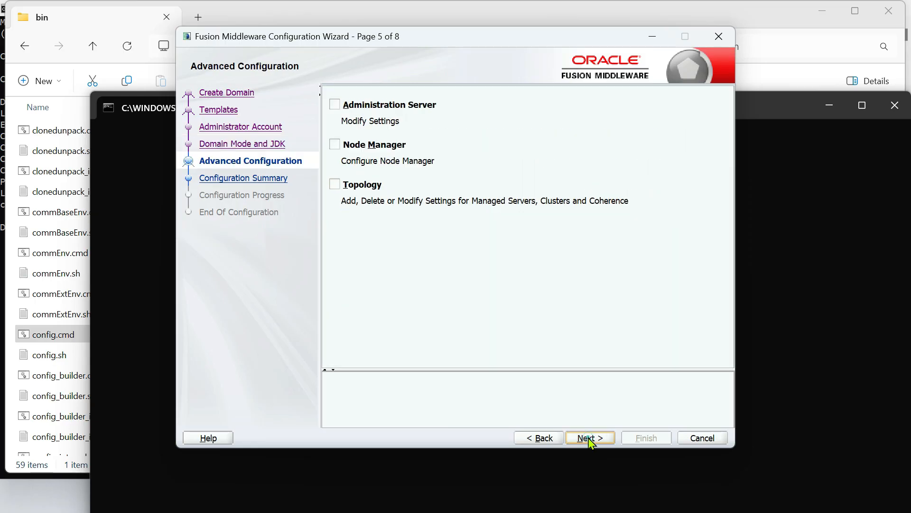
pyautogui.click(366, 106)
pyautogui.click(335, 145)
pyautogui.click(371, 185)
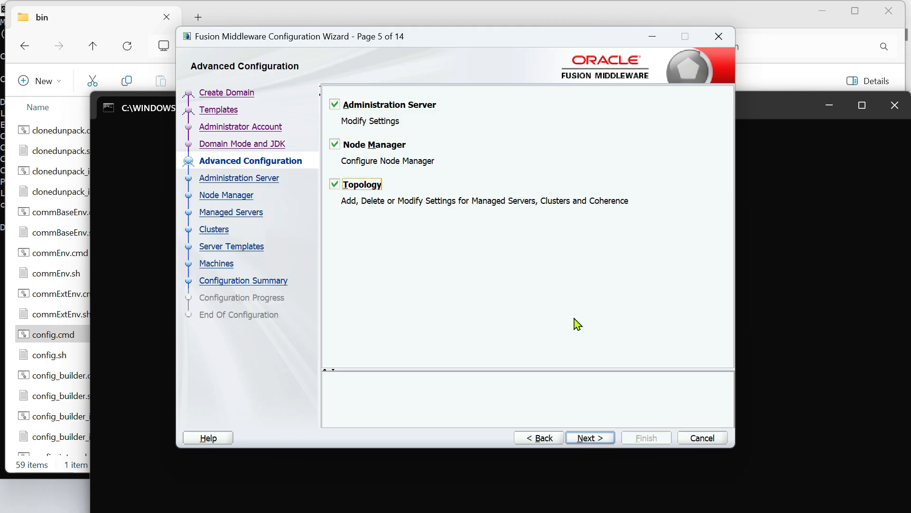
pyautogui.click(584, 437)
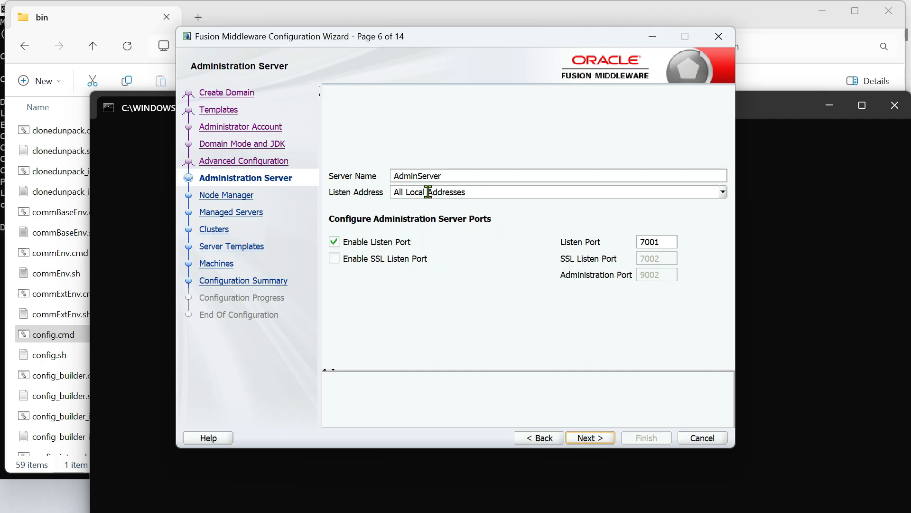
# Keep AdminServer on listen port 7001 with the SSL listen port left off
pyautogui.doubleClick(459, 175)
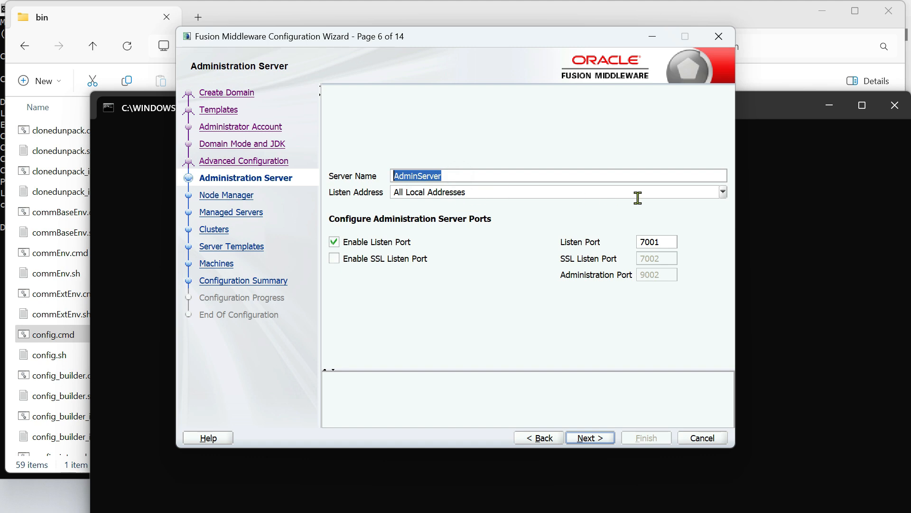
pyautogui.click(672, 192)
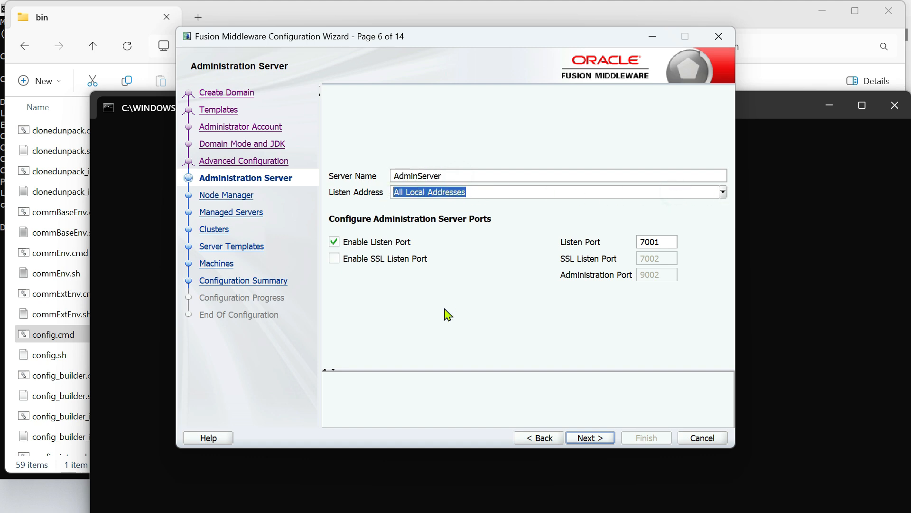
pyautogui.click(334, 258)
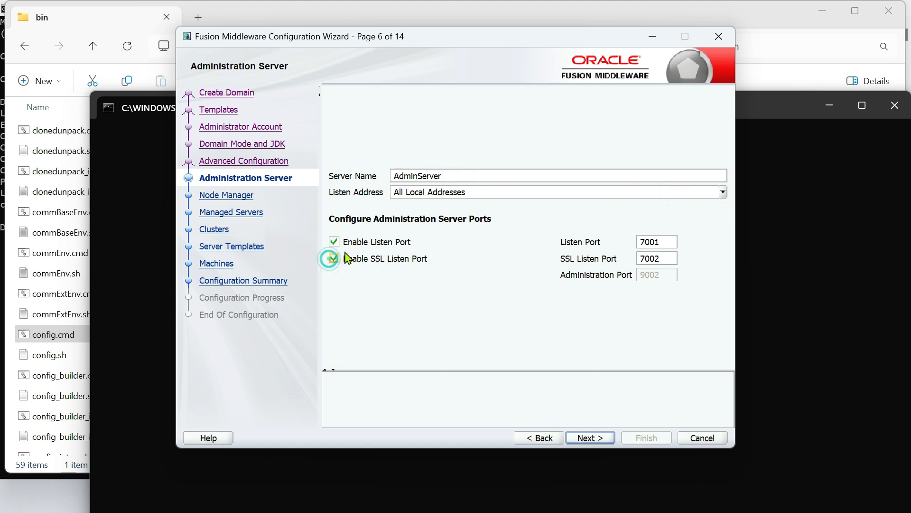
pyautogui.click(334, 258)
pyautogui.click(665, 245)
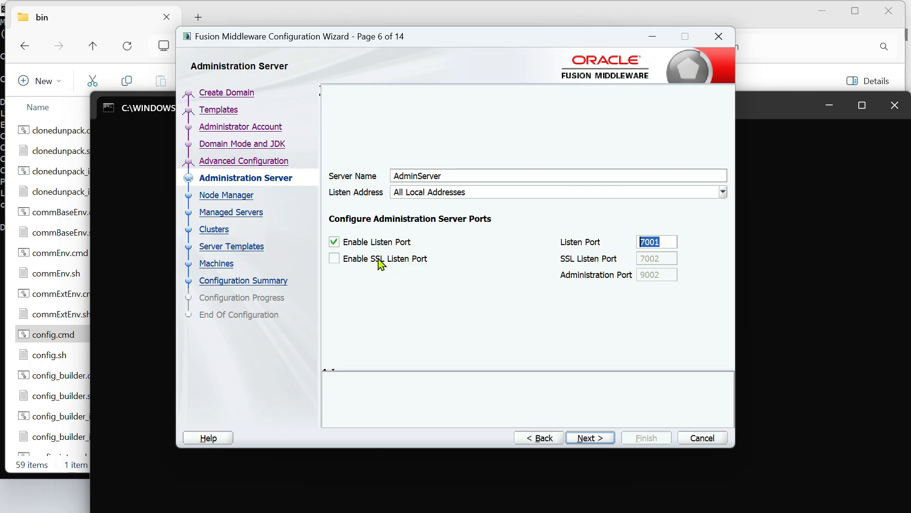
pyautogui.click(335, 260)
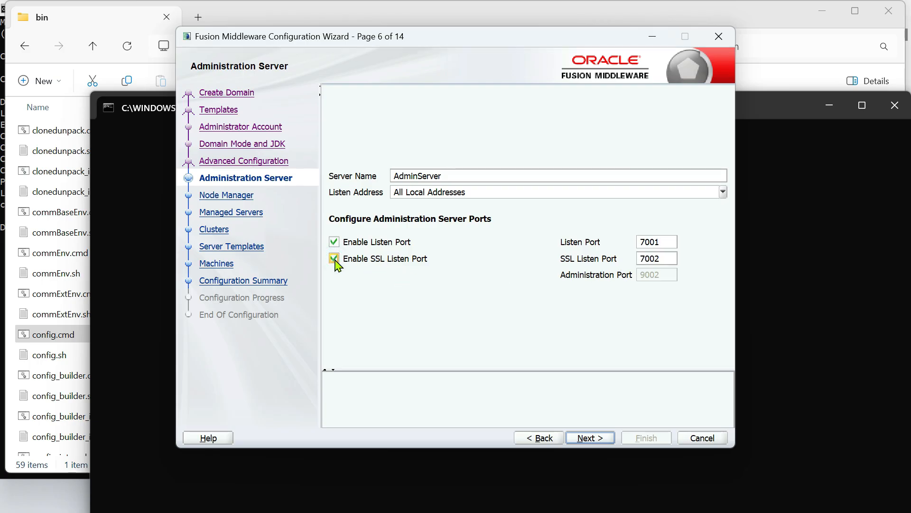
pyautogui.click(335, 259)
pyautogui.click(586, 436)
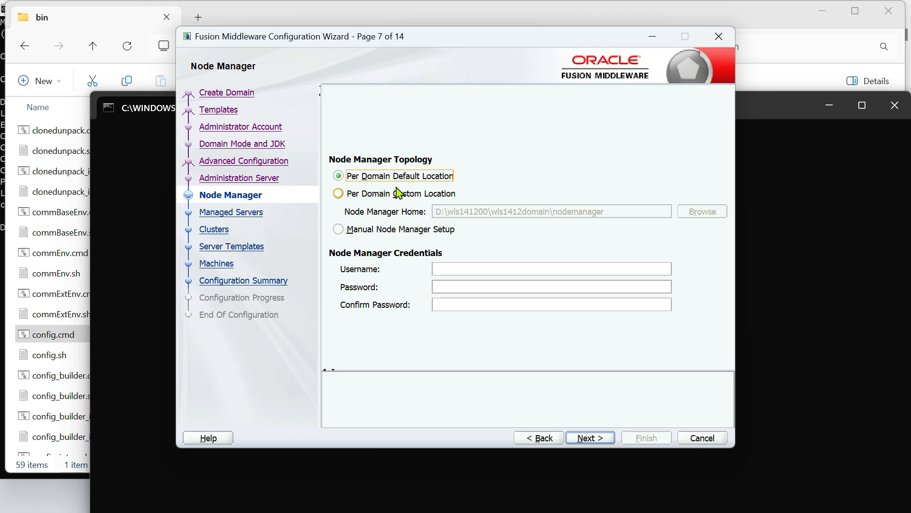
# Enter and confirm the Node Manager password
pyautogui.click(479, 267)
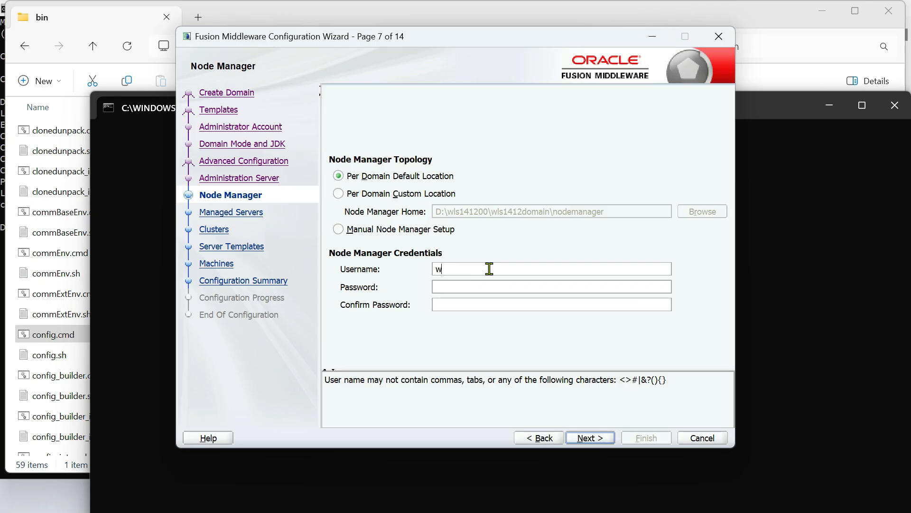
pyautogui.press('Tab')
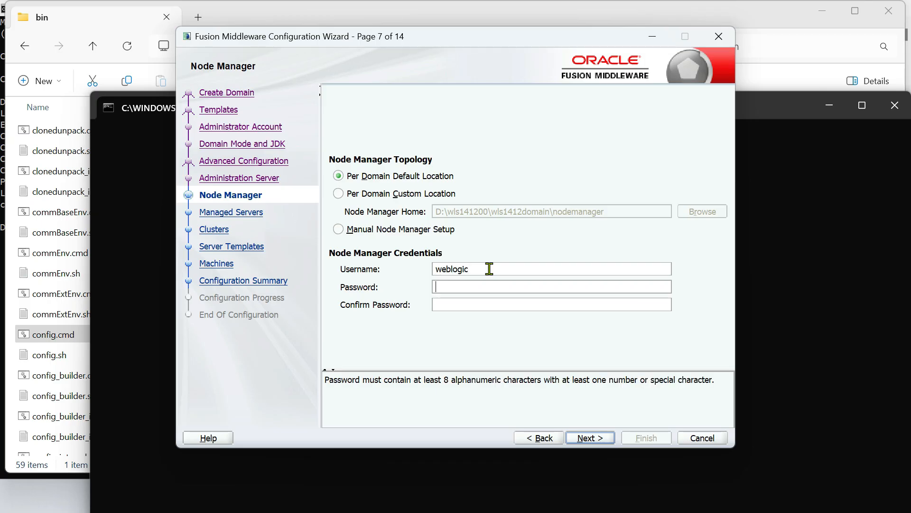
pyautogui.write('weblogic123')
pyautogui.press('Tab')
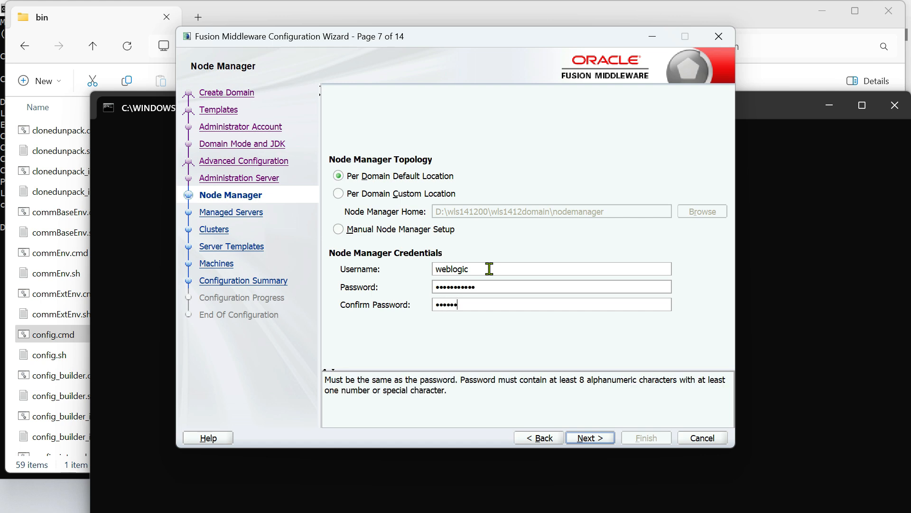
pyautogui.click(596, 437)
# Add managed server MS_1 on port 7003 and start naming a new cluster
pyautogui.click(362, 100)
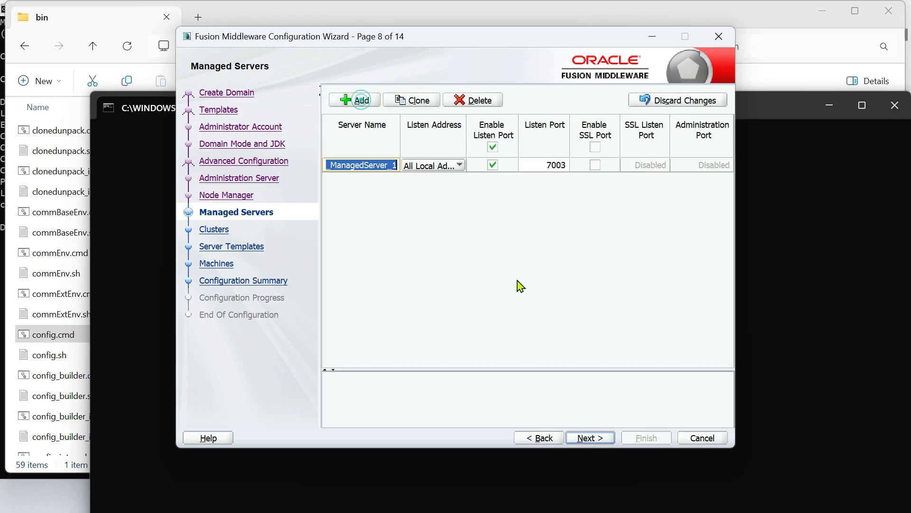
pyautogui.write('MS')
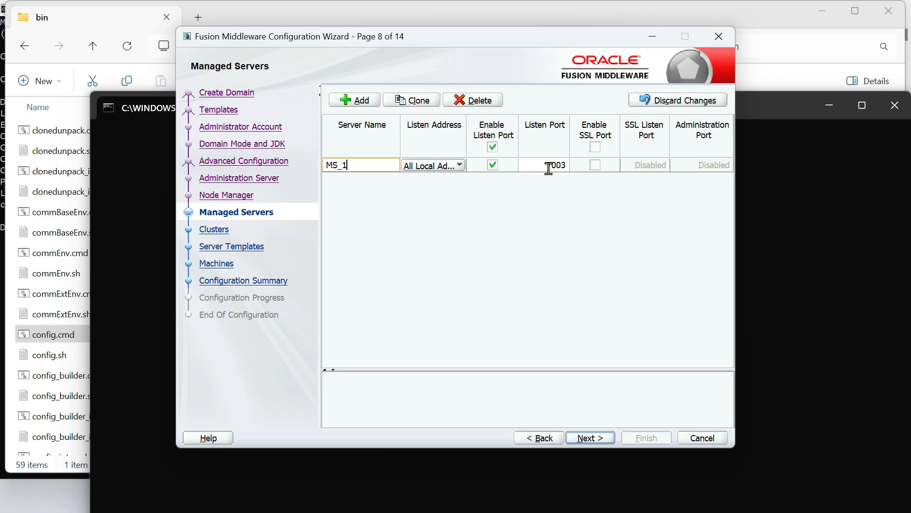
pyautogui.click(588, 436)
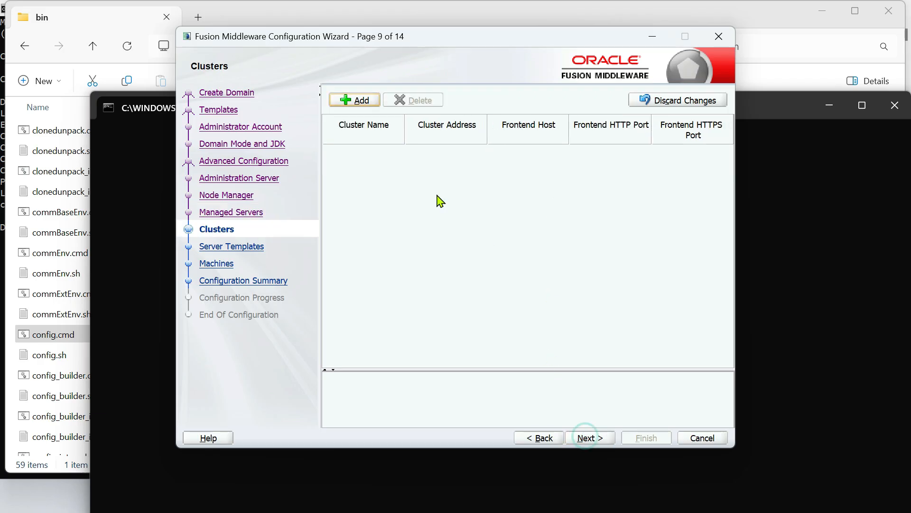
pyautogui.click(358, 101)
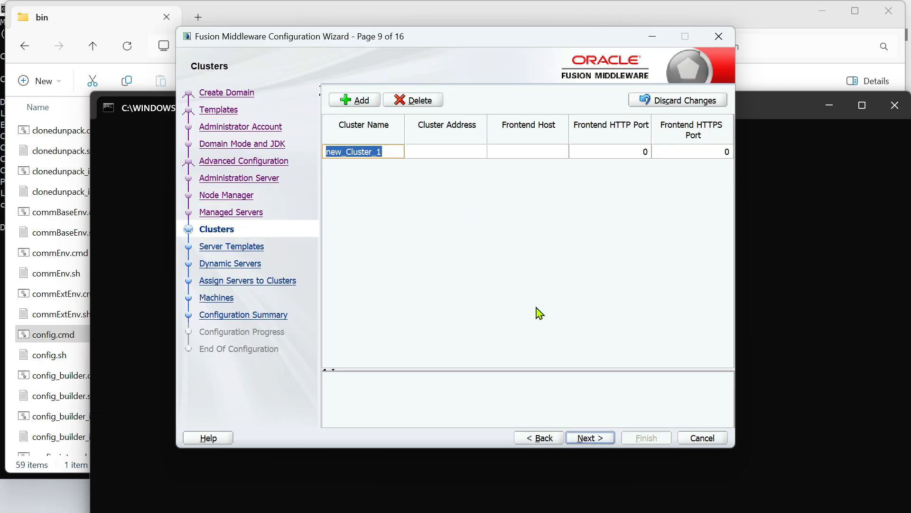
pyautogui.write('Cl')
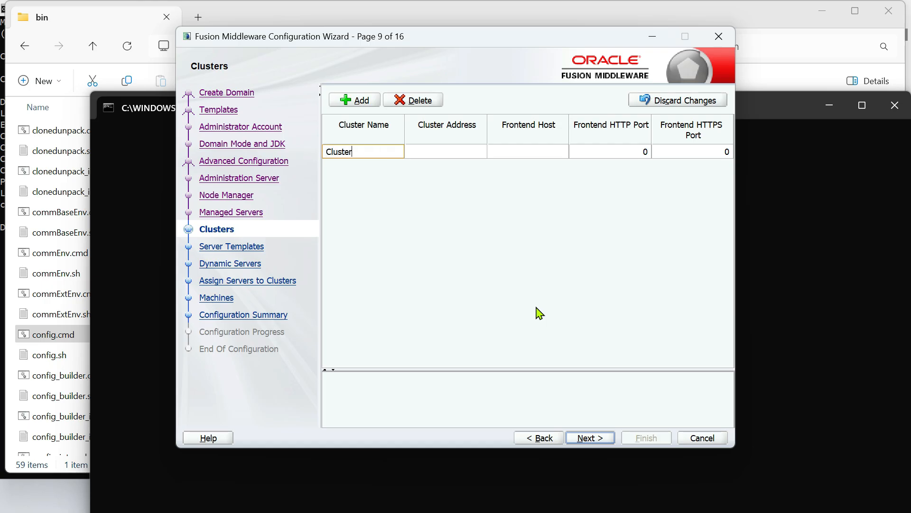
# Commit the Cluster_1 name and skip past Server Templates and Dynamic Servers
pyautogui.click(588, 438)
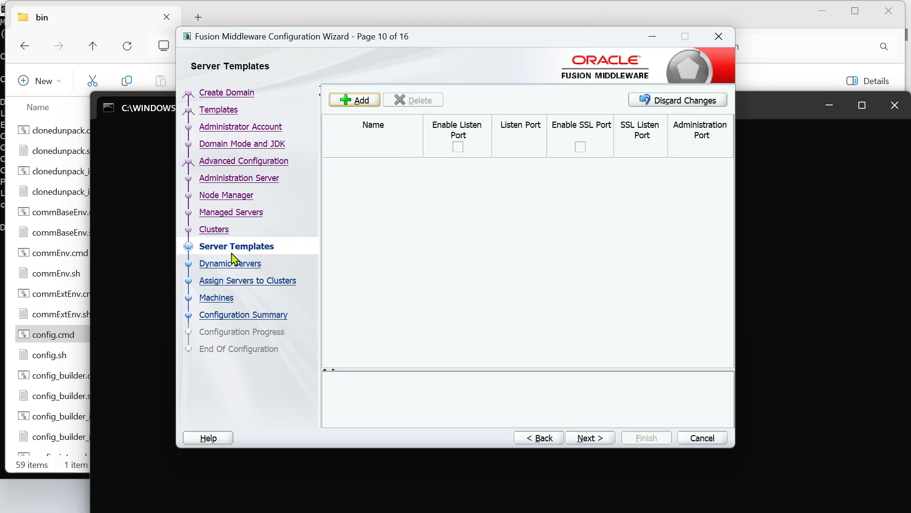
pyautogui.click(588, 437)
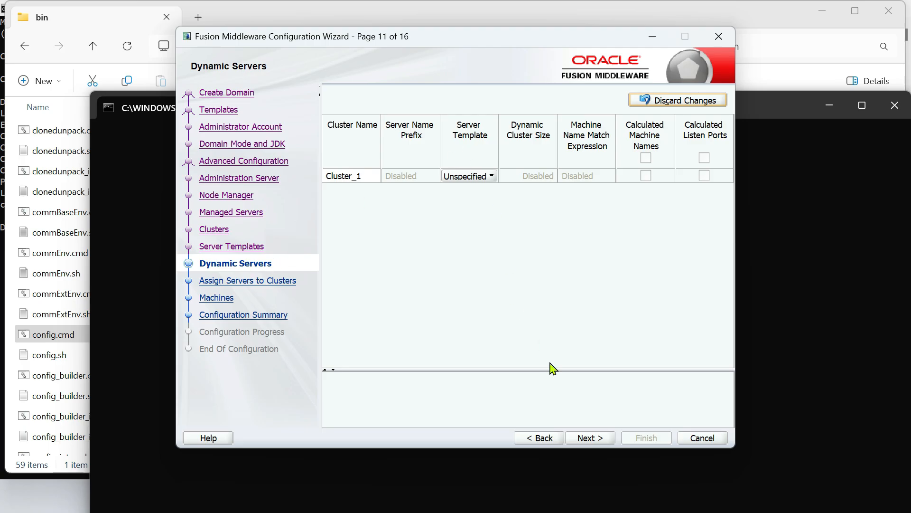
pyautogui.click(588, 438)
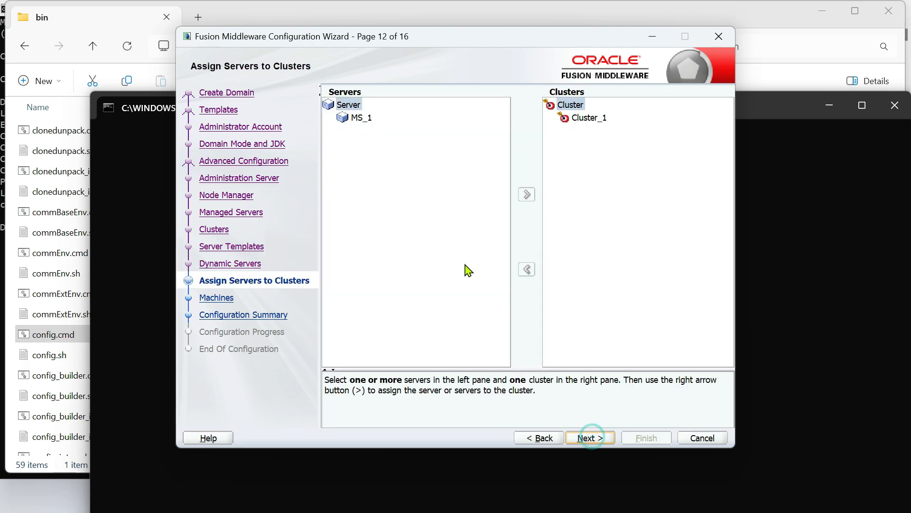
# Assign managed server MS_1 to Cluster_1
pyautogui.click(364, 117)
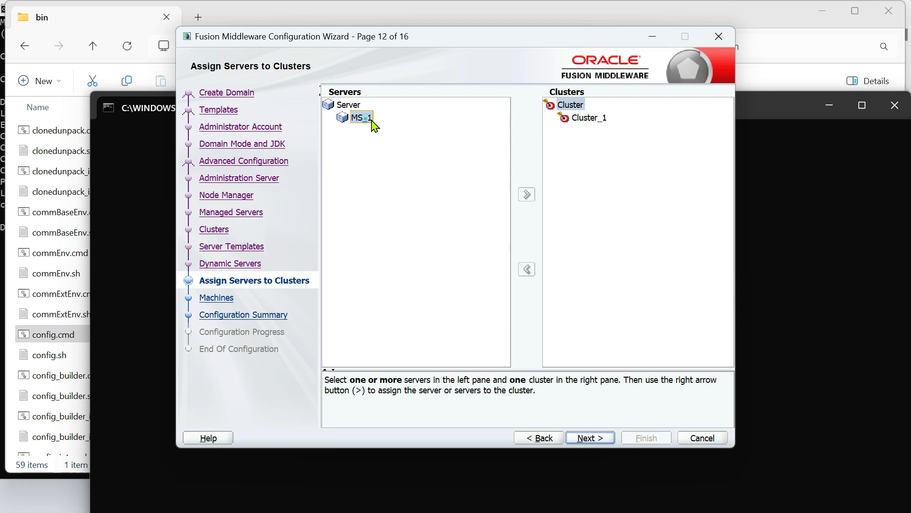
pyautogui.click(588, 119)
pyautogui.click(527, 194)
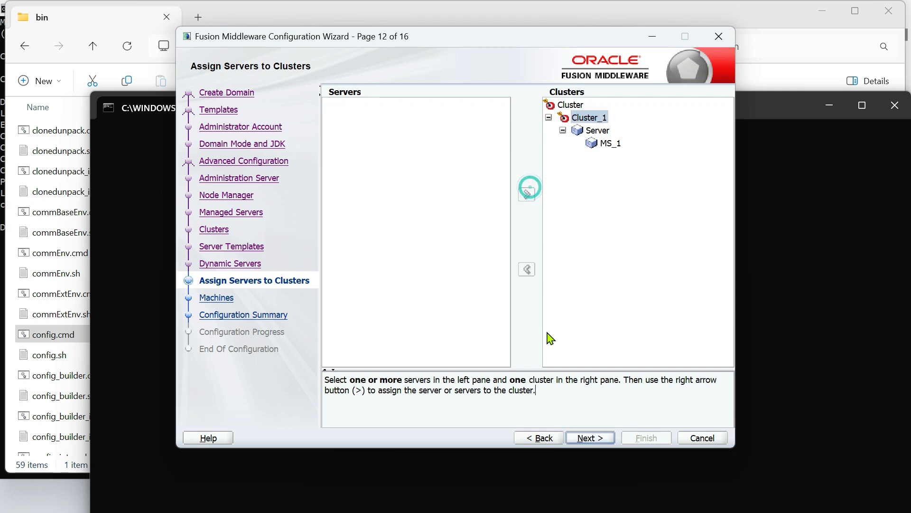
pyautogui.click(590, 437)
# Add machine machine_1 on localhost with SSL Node Manager type and port 5556
pyautogui.click(360, 129)
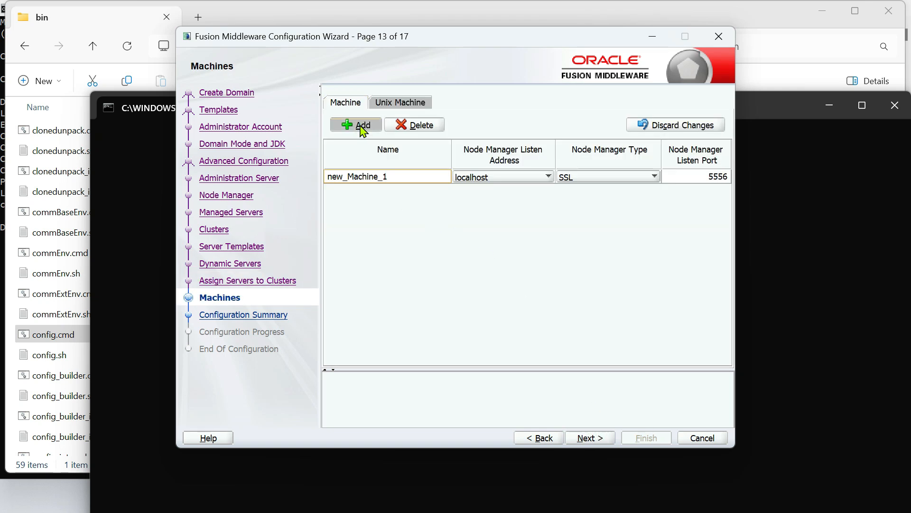
pyautogui.write('ma')
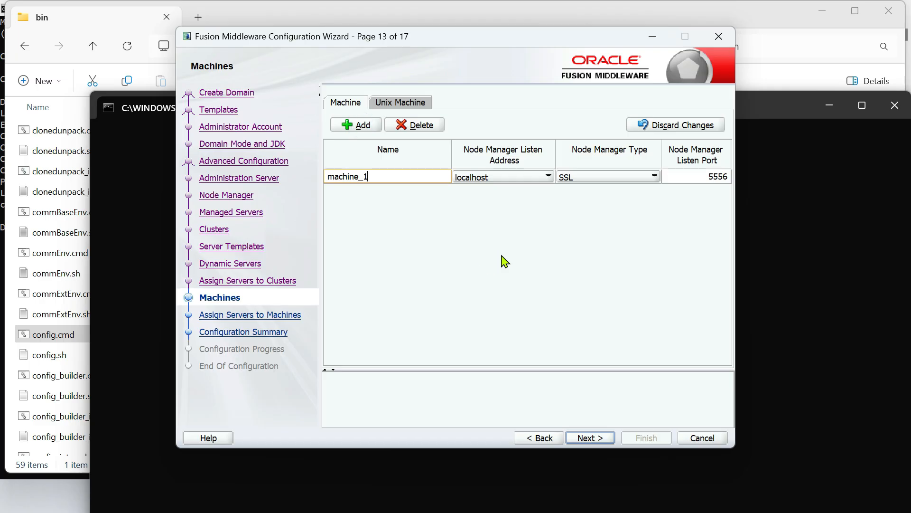
pyautogui.click(693, 177)
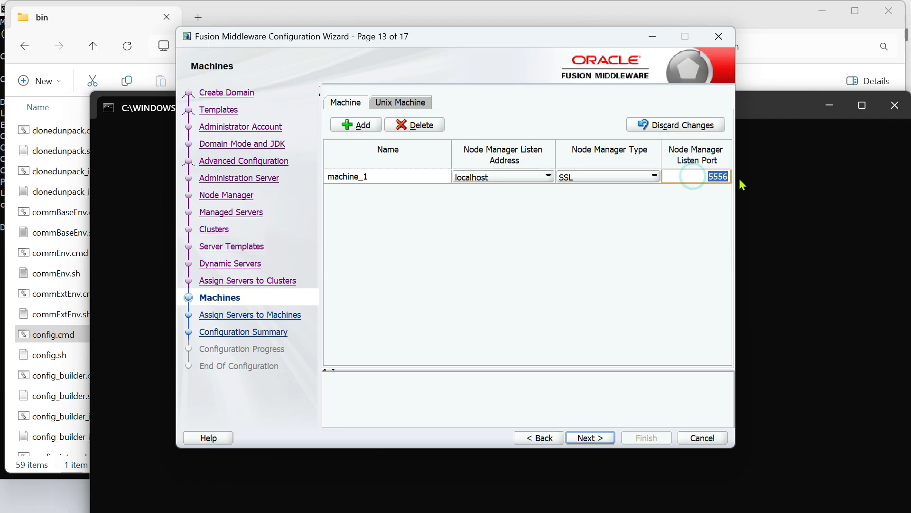
pyautogui.click(655, 178)
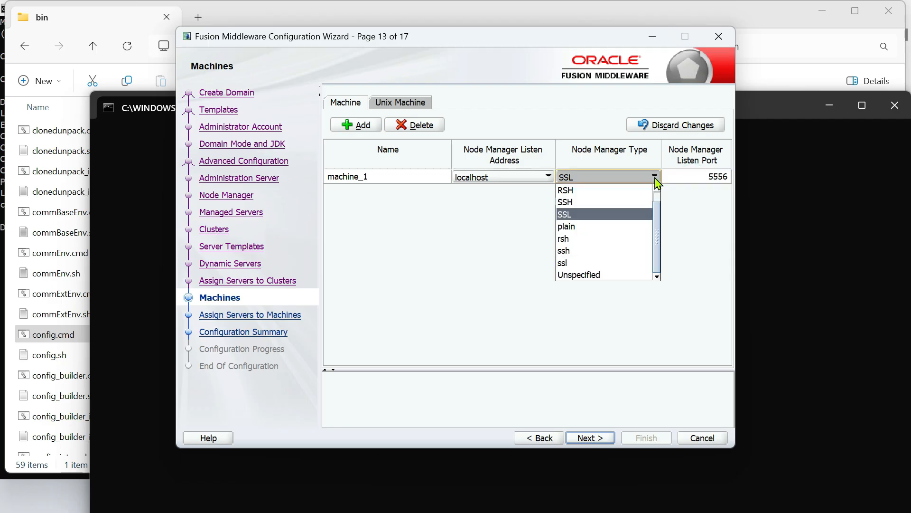
pyautogui.click(587, 215)
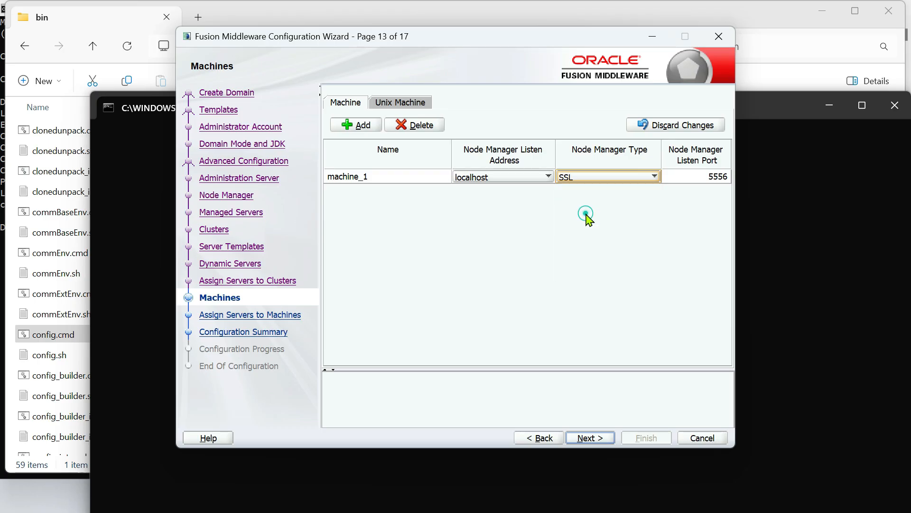
# Assign managed server MS_1 to machine_1 and move on to the Configuration Summary
pyautogui.click(596, 440)
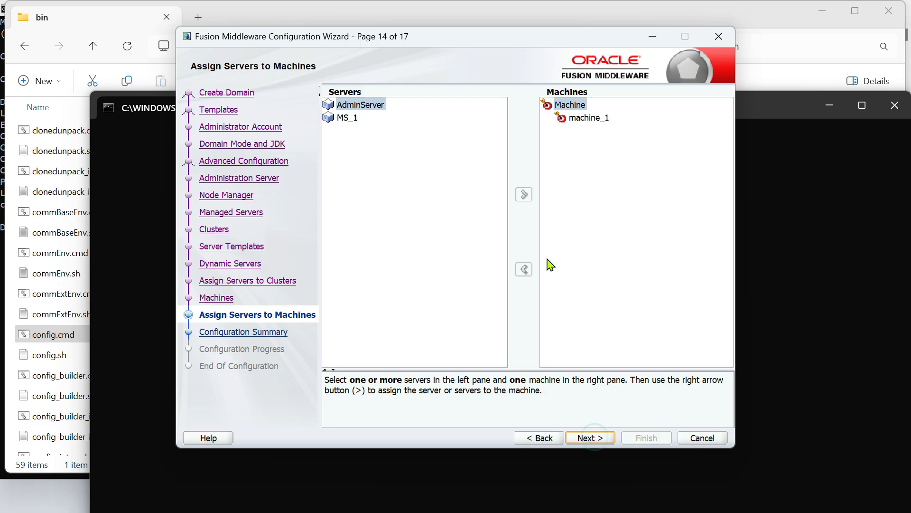
pyautogui.click(360, 119)
pyautogui.click(585, 117)
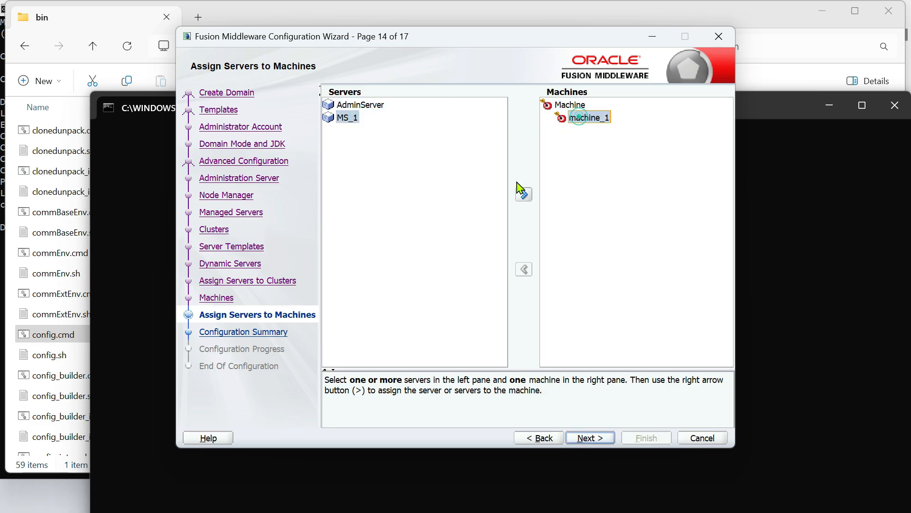
pyautogui.click(525, 193)
pyautogui.click(610, 441)
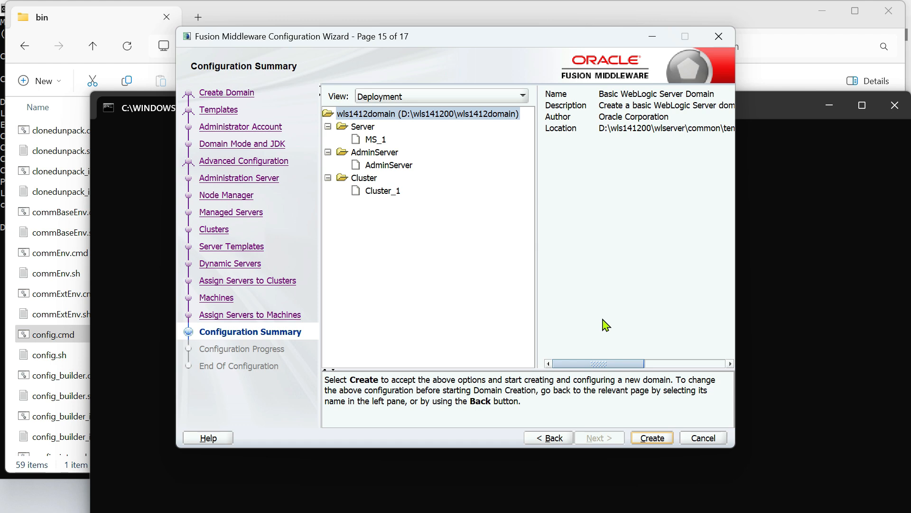
# Create the wls1412domain domain, let progress reach 100%, and finish the wizard
pyautogui.click(652, 437)
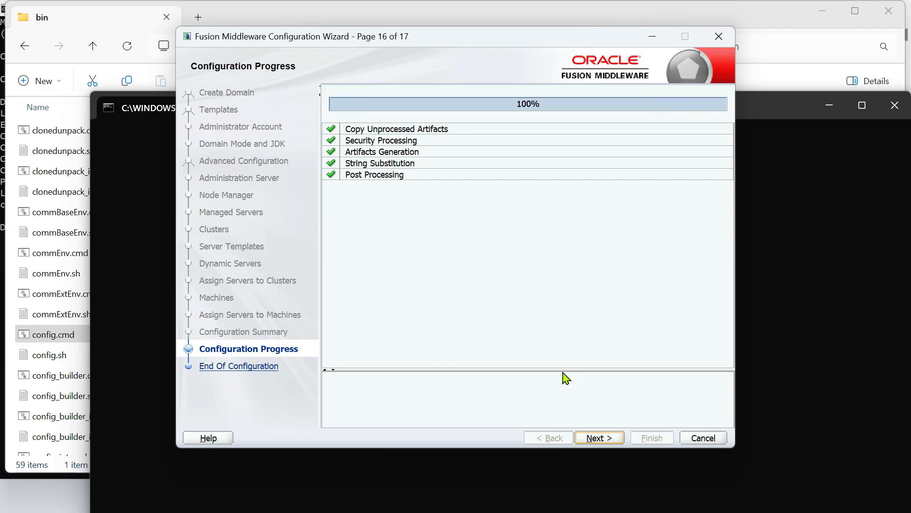
pyautogui.click(600, 438)
pyautogui.click(653, 438)
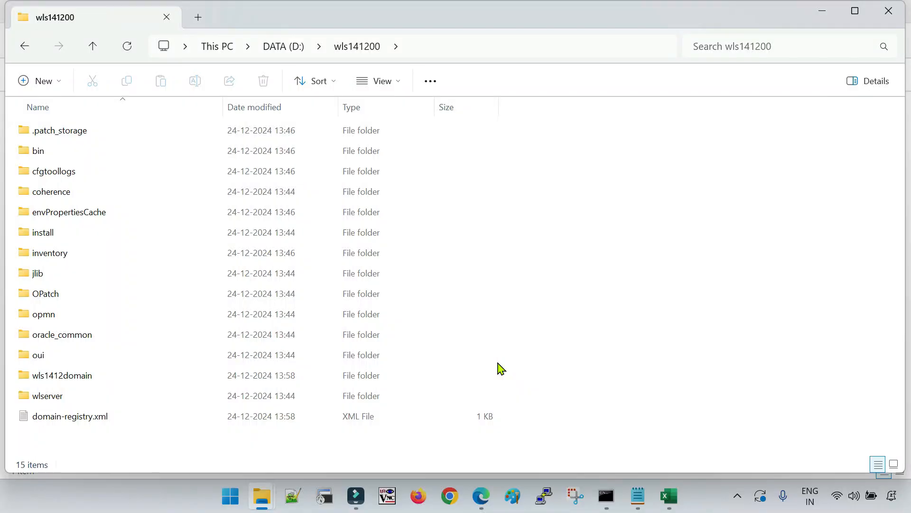
# Open a command prompt in D:\wls141200\wls1412domain\bin from File Explorer
pyautogui.moveTo(262, 496)
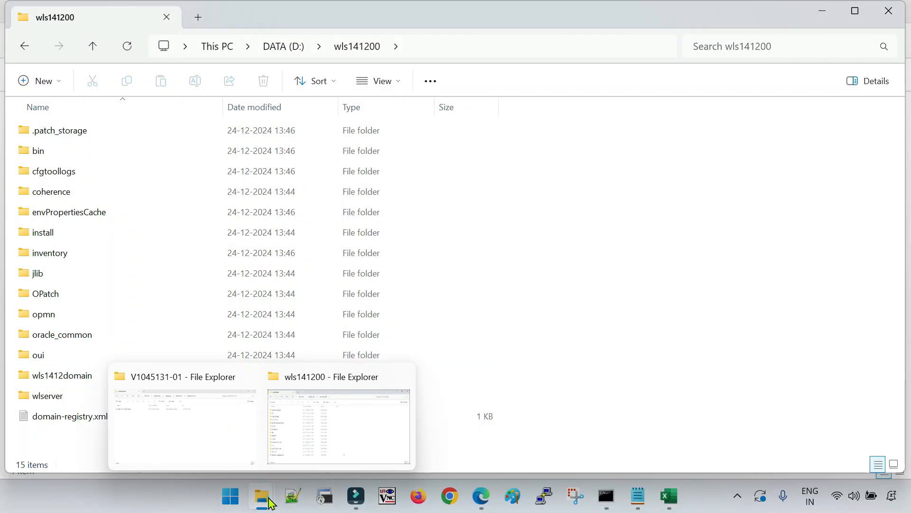
pyautogui.click(240, 424)
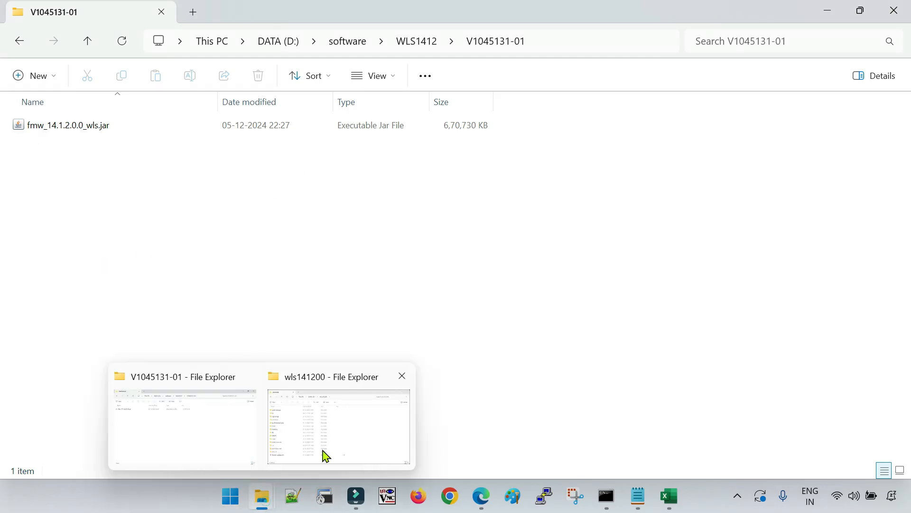
pyautogui.click(325, 456)
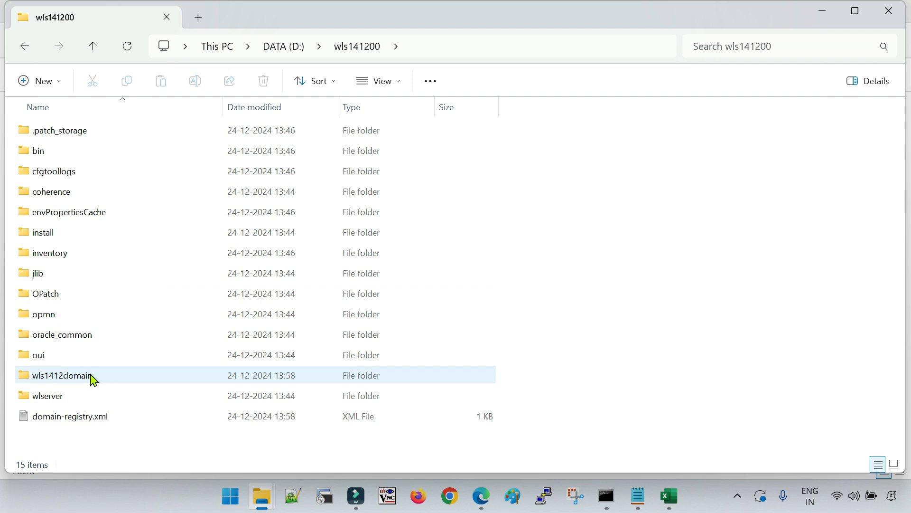
pyautogui.moveTo(92, 378)
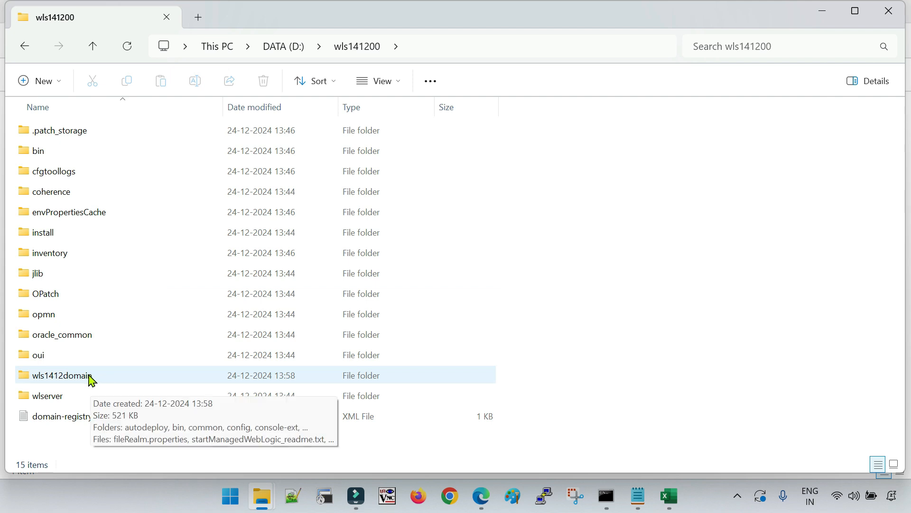
pyautogui.doubleClick(92, 378)
pyautogui.doubleClick(66, 156)
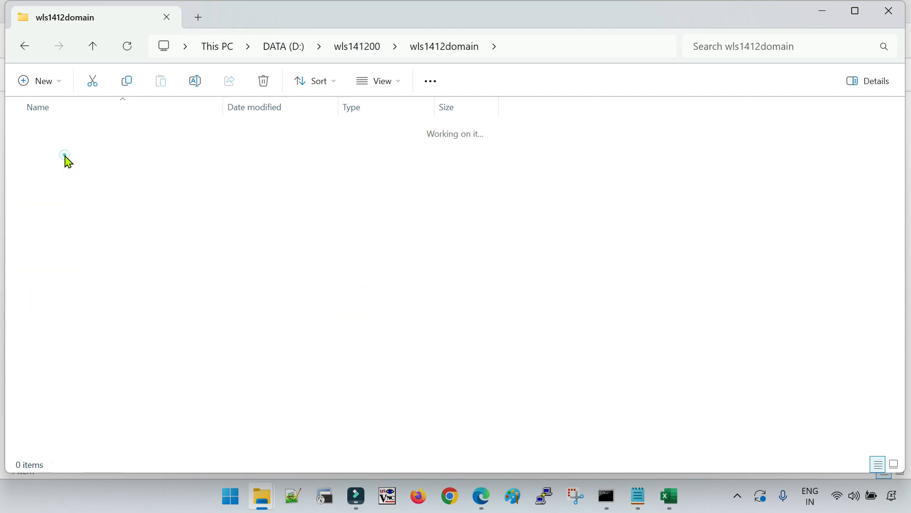
pyautogui.click(578, 43)
pyautogui.write('cmd')
pyautogui.press('Return')
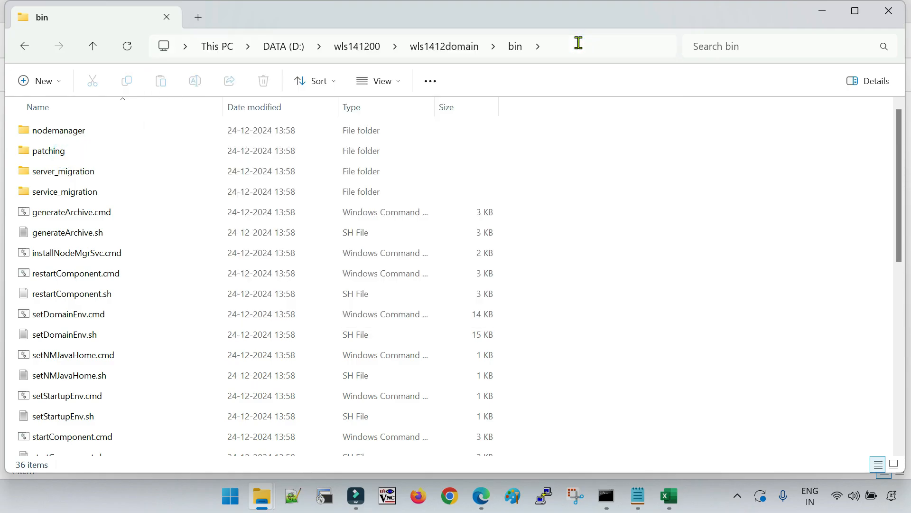
# Start the Node Manager with startNodeManager.cmd and maximize its console window
pyautogui.write('start')
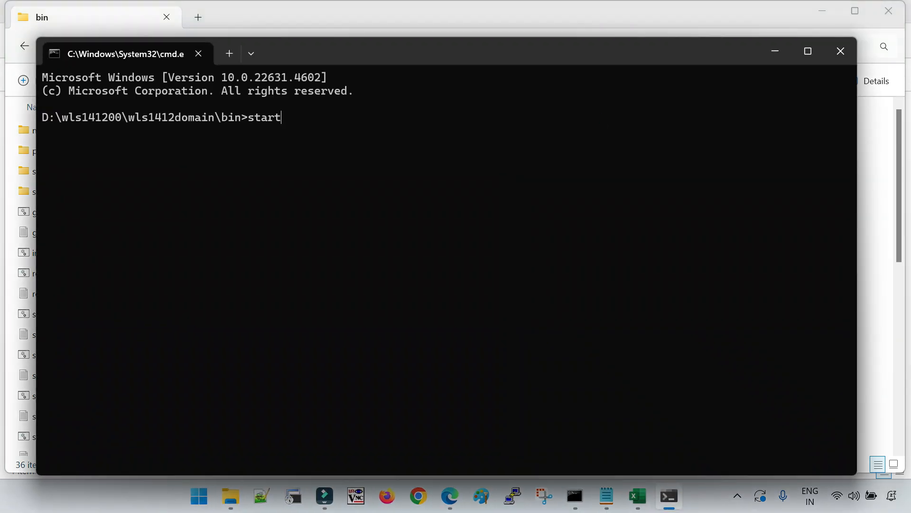
pyautogui.write('NodeManager.cmd')
pyautogui.press('Return')
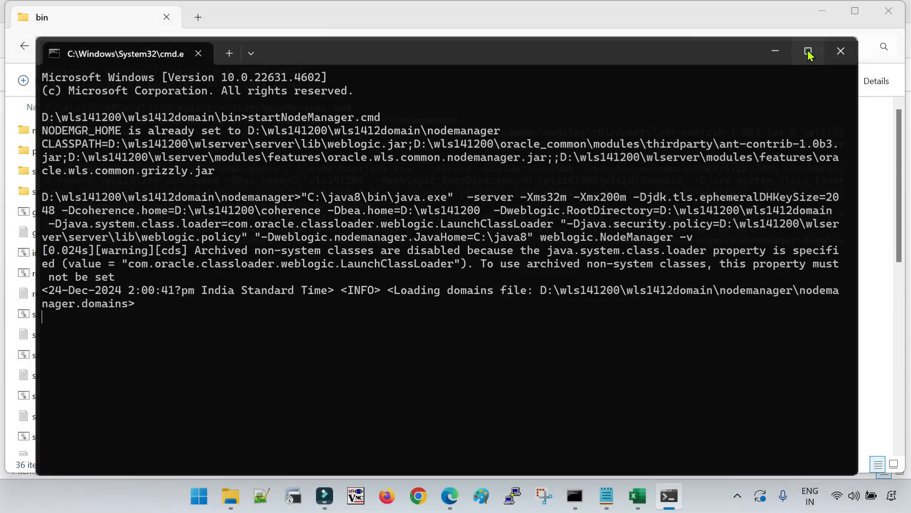
pyautogui.click(808, 52)
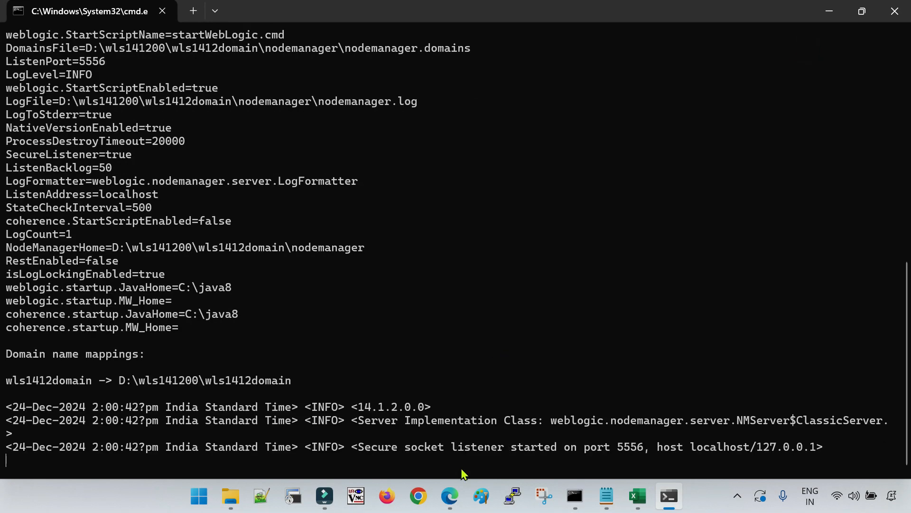
# In a second bin-folder command prompt, run startWebLogic.cmd until the AdminServer reports RUNNING
pyautogui.click(230, 495)
pyautogui.click(453, 49)
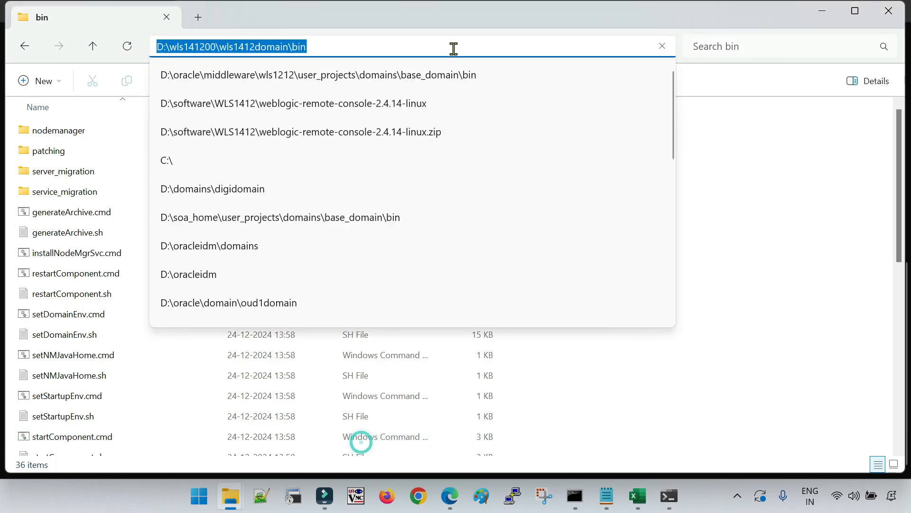
pyautogui.write('cmd')
pyautogui.press('Return')
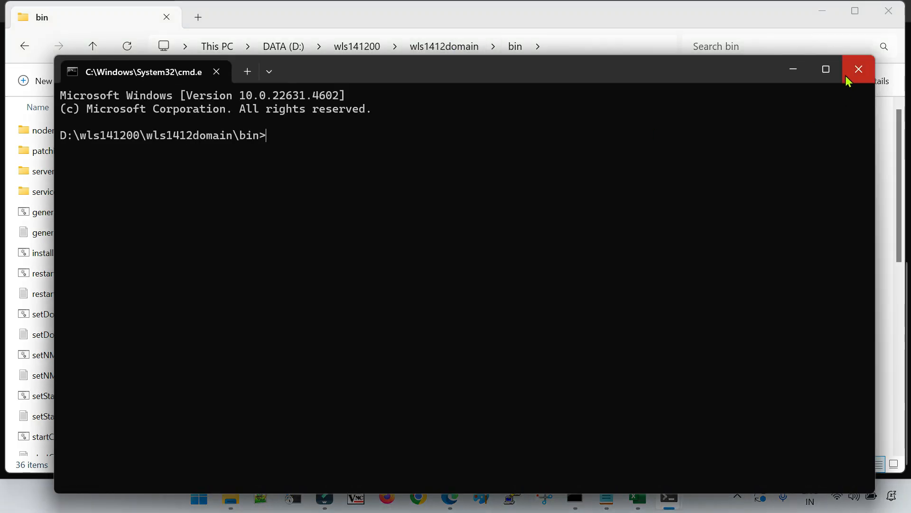
pyautogui.click(826, 69)
pyautogui.write('startWebLogic.cmd')
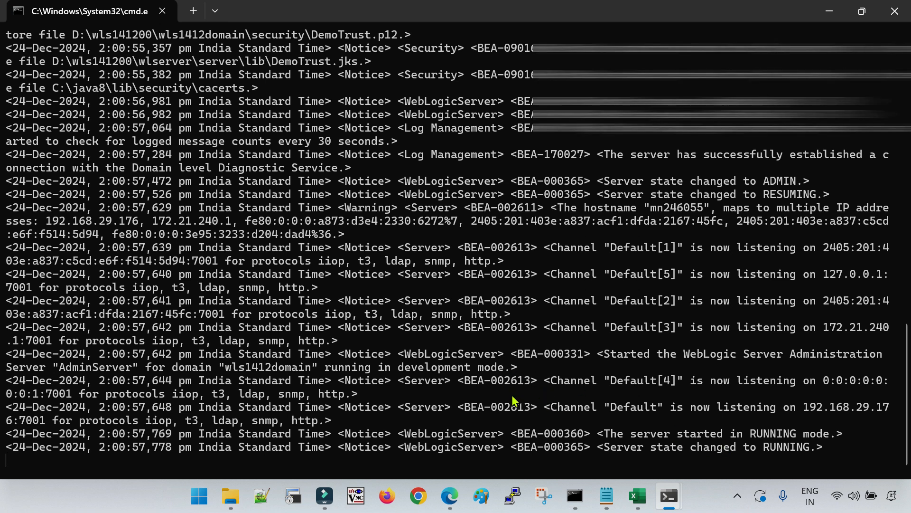
pyautogui.moveTo(449, 496)
pyautogui.click(492, 454)
# Load localhost:7001/console in a new Edge tab
pyautogui.hotkey('ctrl', 't')
pyautogui.write('localhos')
pyautogui.press('BackSpace')
pyautogui.press('BackSpace')
pyautogui.press('BackSpace')
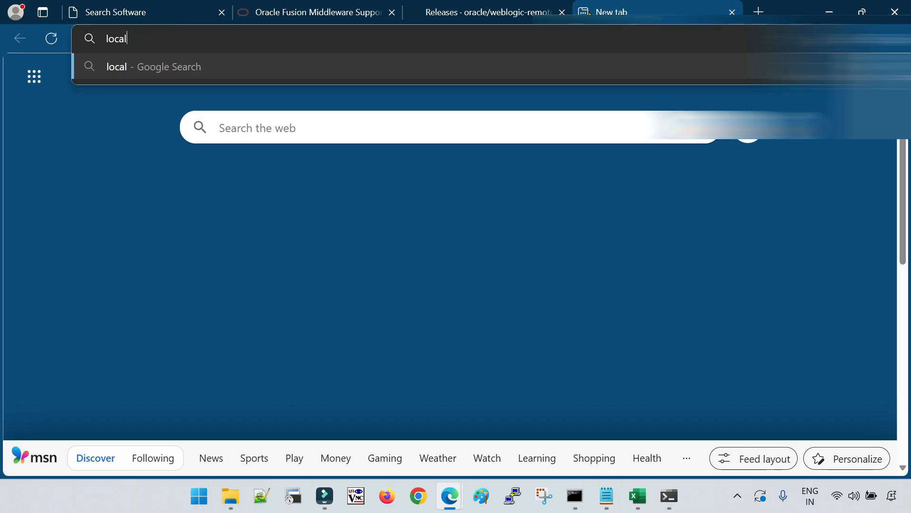
pyautogui.write('host:')
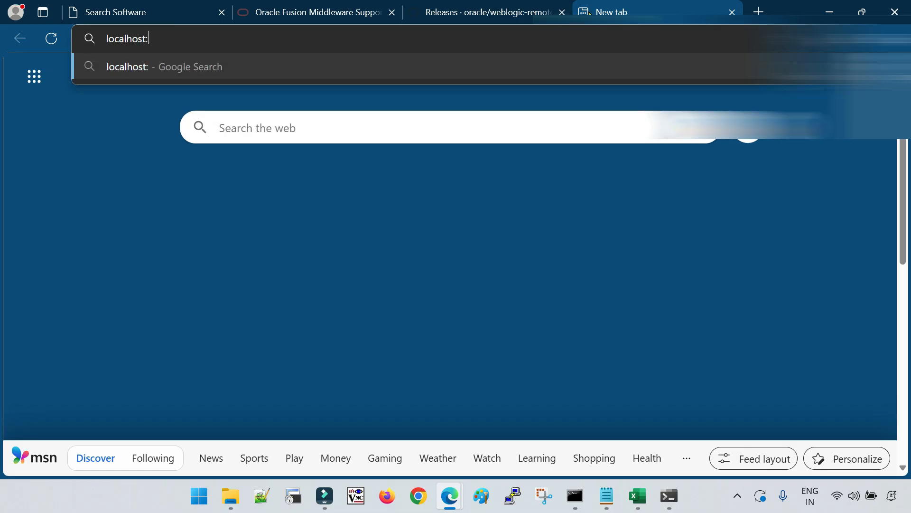
pyautogui.write('7001/cons')
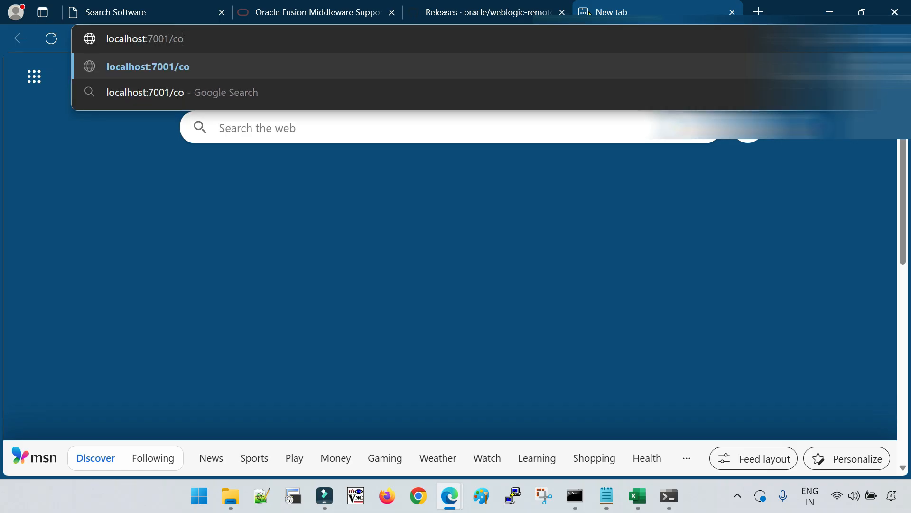
pyautogui.write('ole')
pyautogui.press('Return')
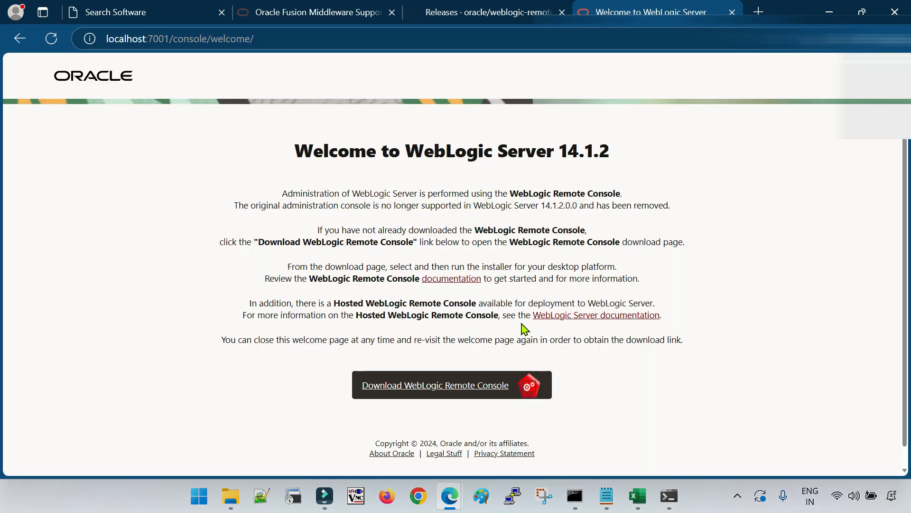
# Highlight the welcome text noting the admin console was removed in favour of Remote Console
pyautogui.moveTo(283, 194); pyautogui.dragTo(625, 198)
pyautogui.moveTo(235, 205); pyautogui.dragTo(681, 215)
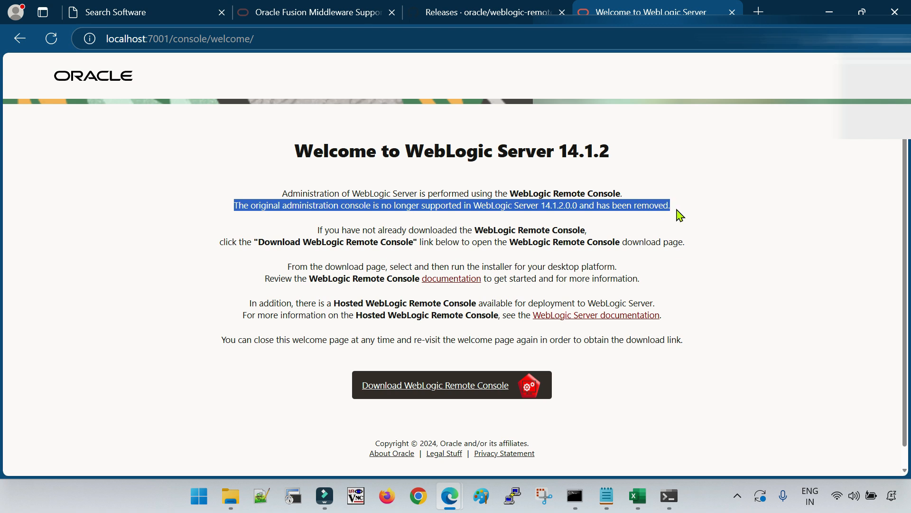
pyautogui.click(673, 270)
pyautogui.doubleClick(587, 204)
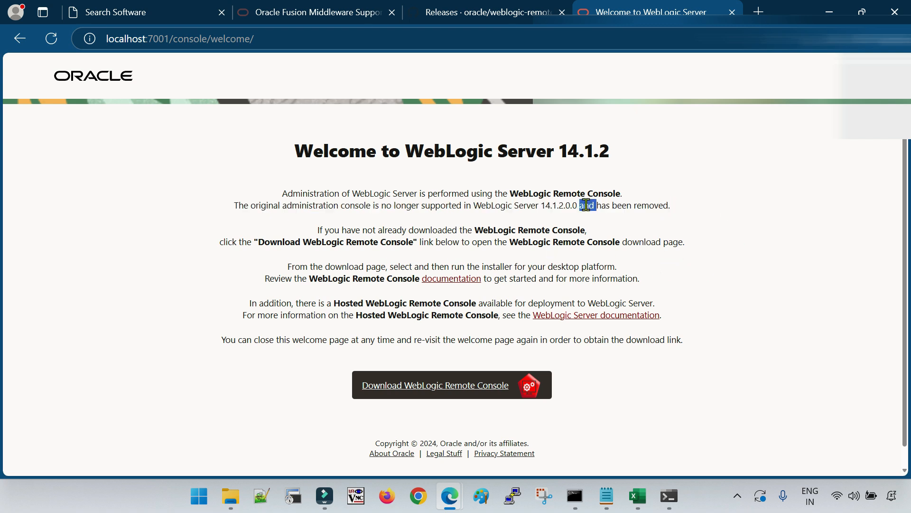
pyautogui.tripleClick(559, 205)
pyautogui.click(691, 313)
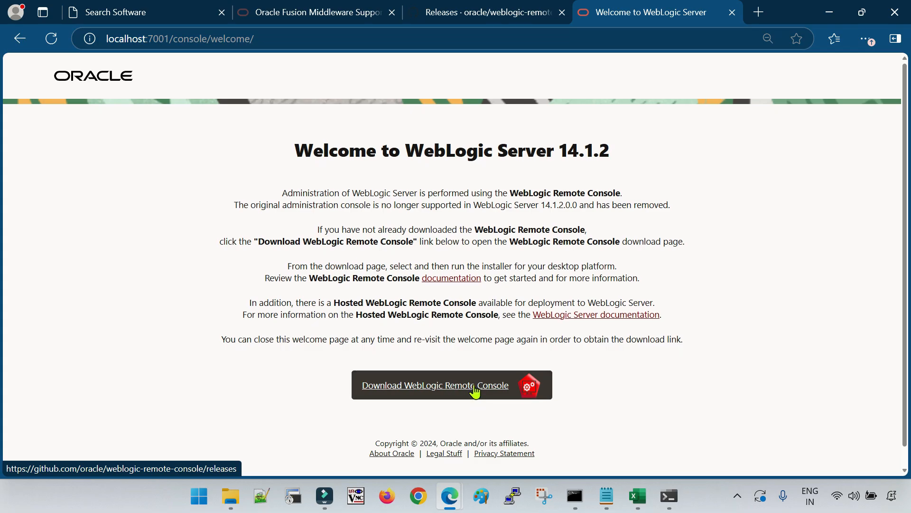
# Open the weblogic-remote-console GitHub releases page and expand all 21 Release 2.4.14 assets
pyautogui.click(474, 387)
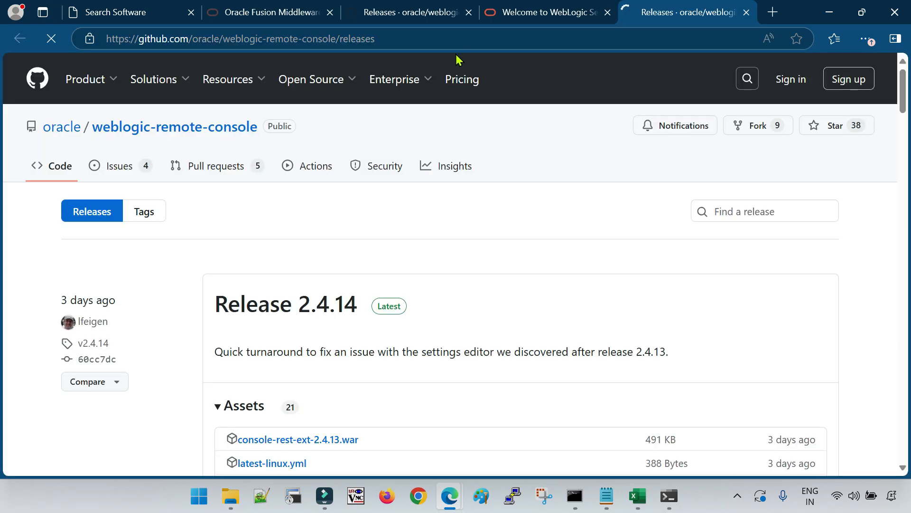
pyautogui.scroll(-6, 444, 393)
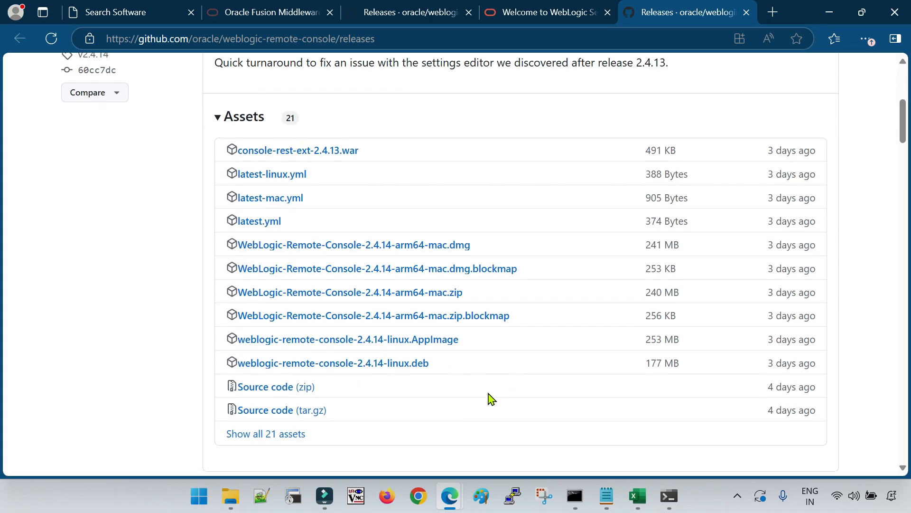
pyautogui.scroll(-3, 490, 395)
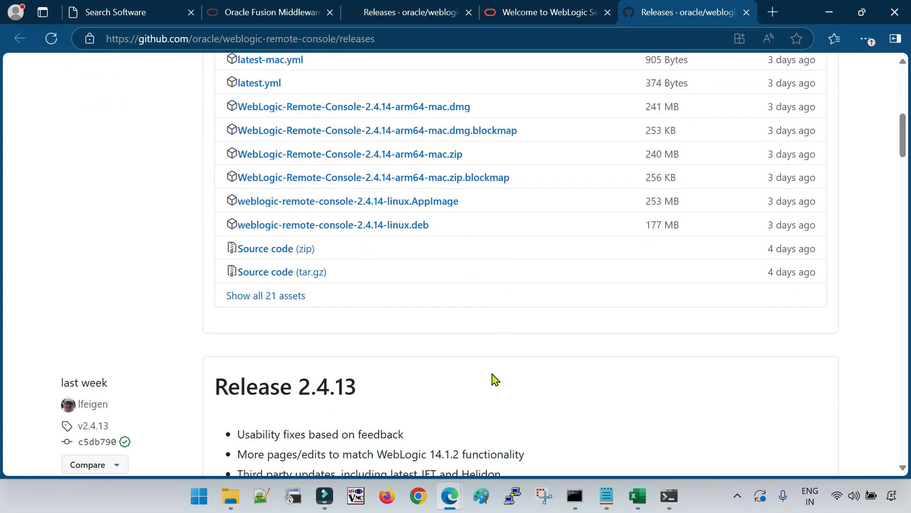
pyautogui.click(285, 297)
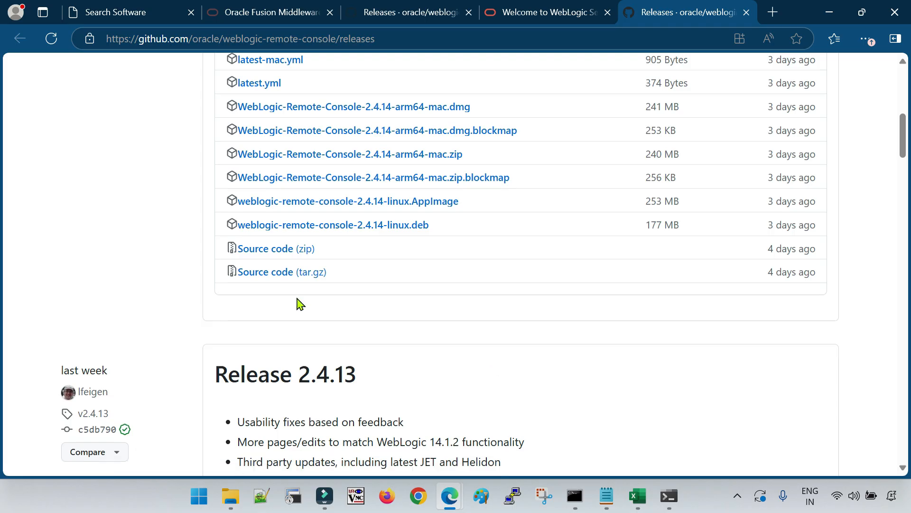
pyautogui.scroll(-3, 466, 352)
pyautogui.scroll(2, 466, 353)
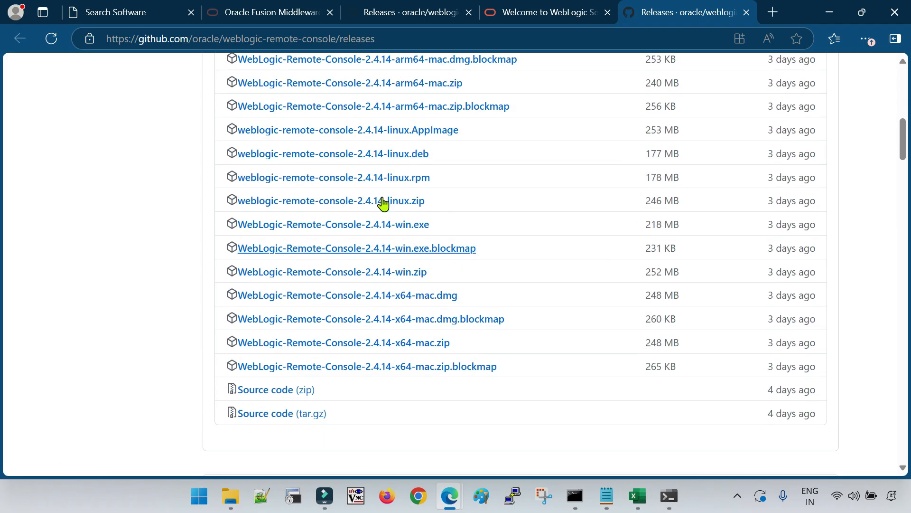
pyautogui.scroll(2, 413, 292)
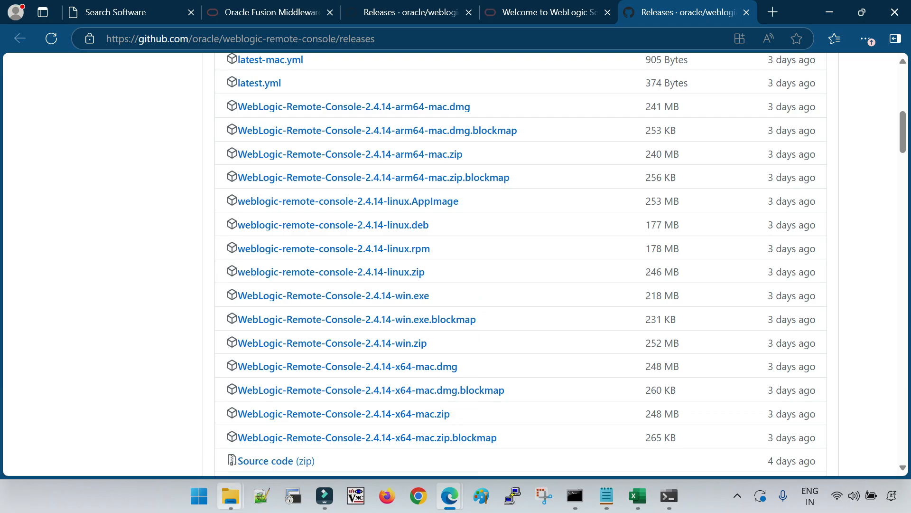
# Browse to D:\software\WLS1412 and select WebLogic-Remote-Console-2.4.14-win (1).exe
pyautogui.moveTo(230, 496)
pyautogui.click(189, 450)
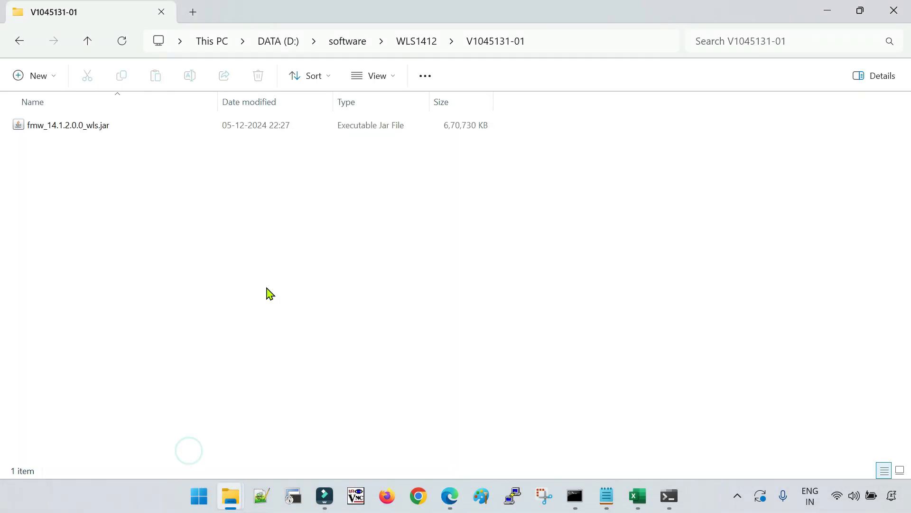
pyautogui.click(417, 41)
pyautogui.click(124, 209)
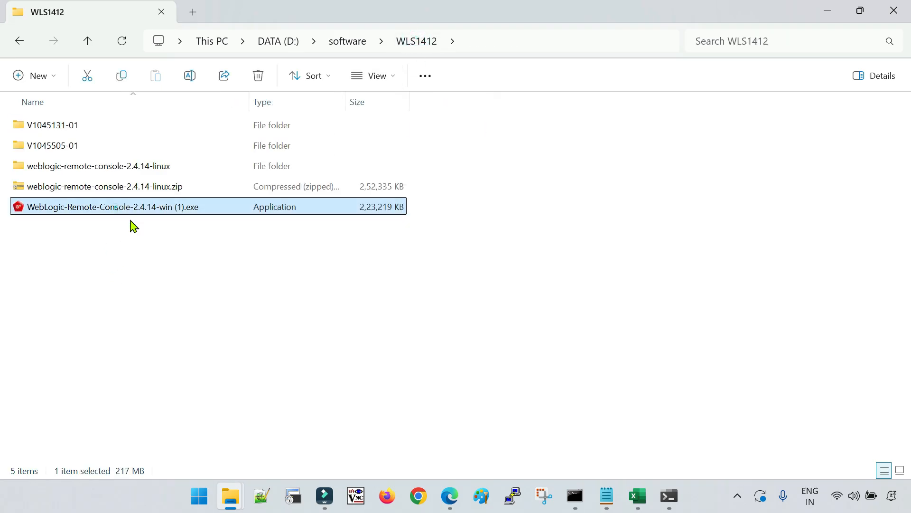
pyautogui.doubleClick(145, 169)
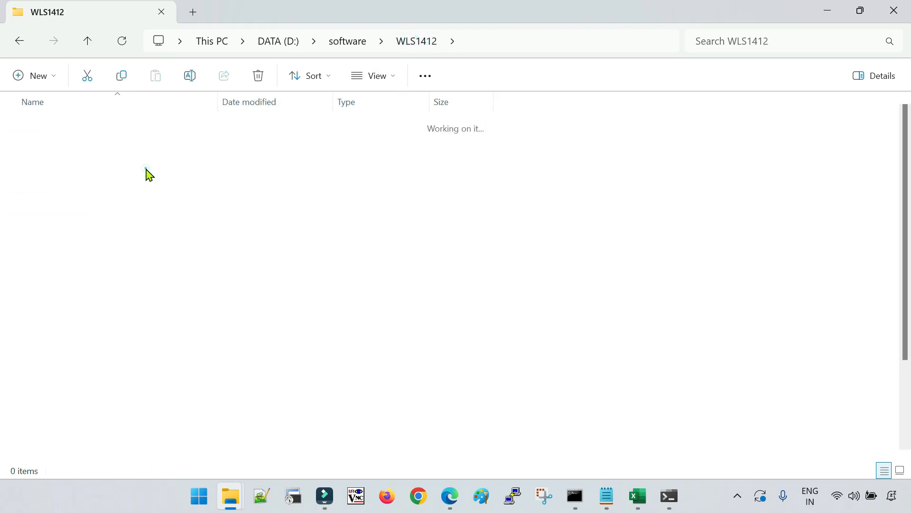
pyautogui.click(425, 41)
pyautogui.click(222, 257)
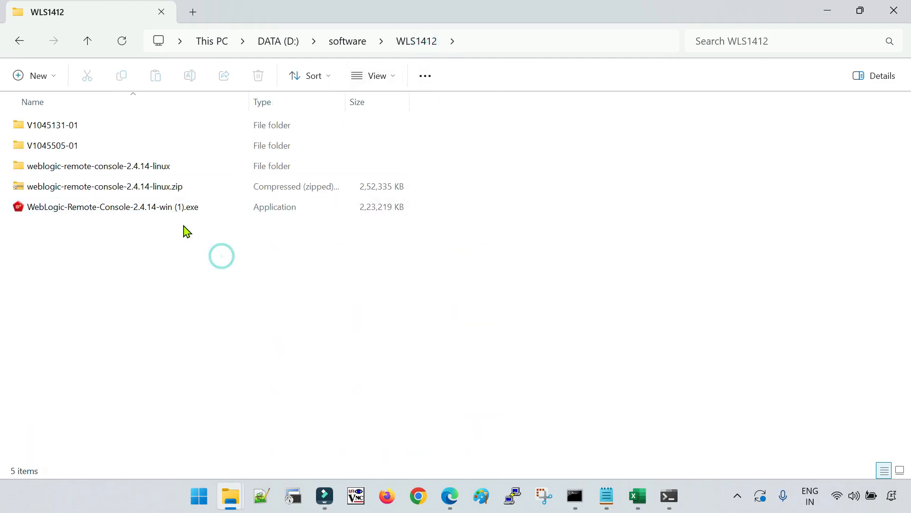
pyautogui.click(177, 213)
# Run the 2.4.14 installer for the current user only into the default folder, then finish
pyautogui.doubleClick(179, 213)
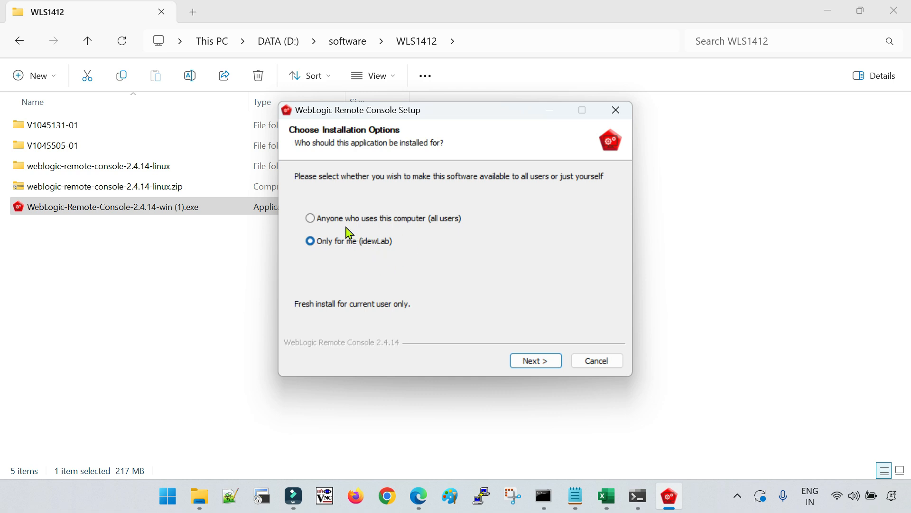
pyautogui.click(530, 363)
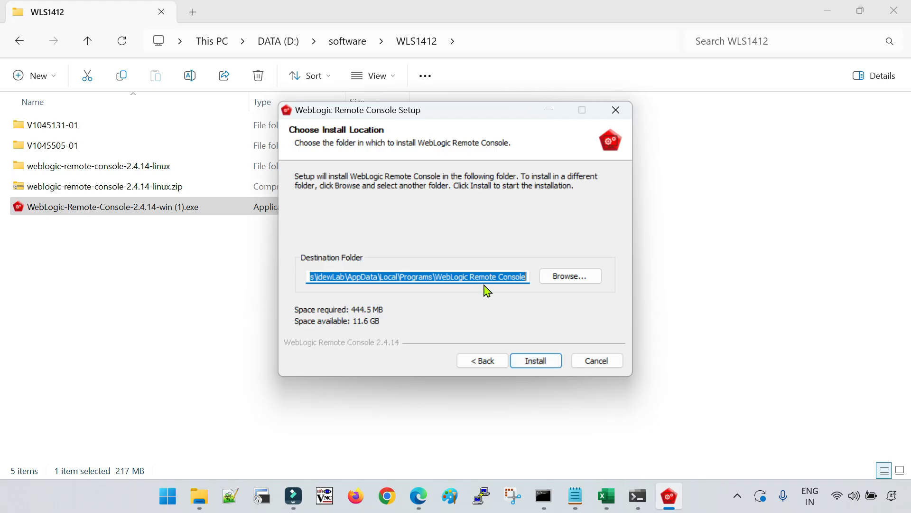
pyautogui.click(530, 364)
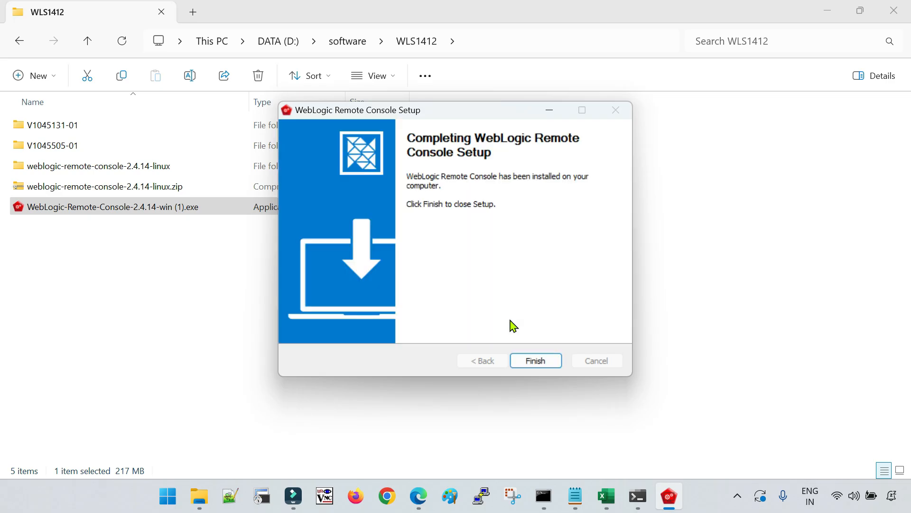
pyautogui.click(536, 363)
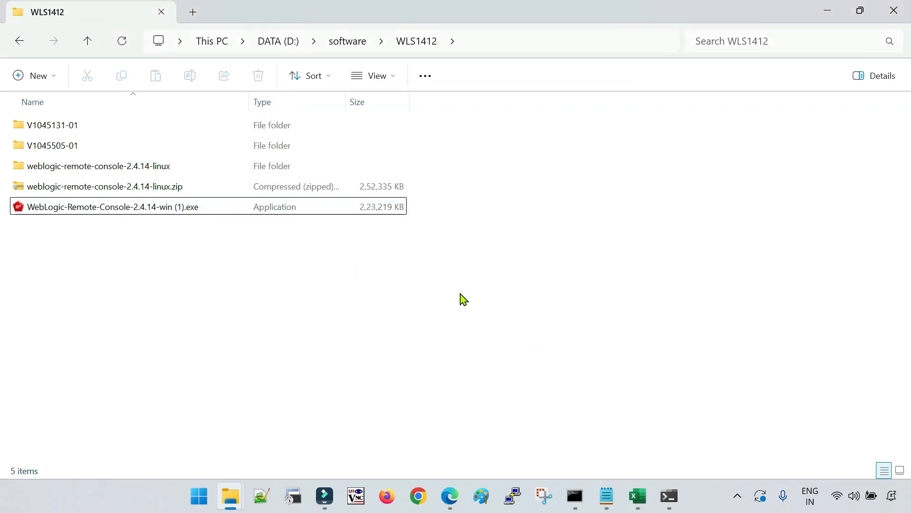
# Launch WebLogic Remote Console from the Start menu and maximize its window
pyautogui.click(199, 499)
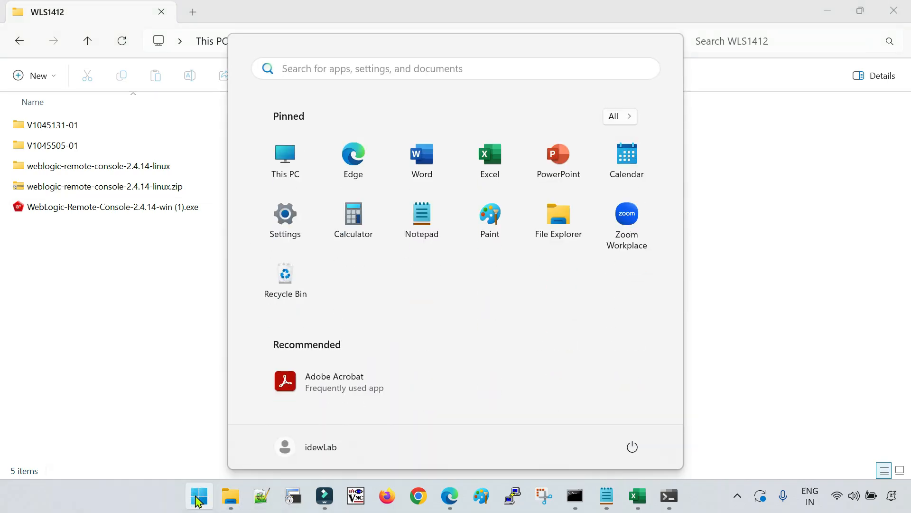
pyautogui.write('re')
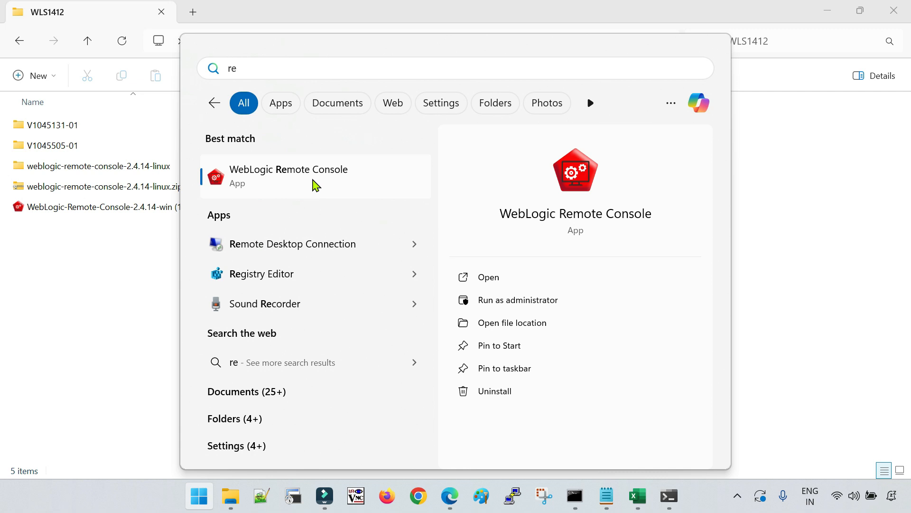
pyautogui.click(319, 185)
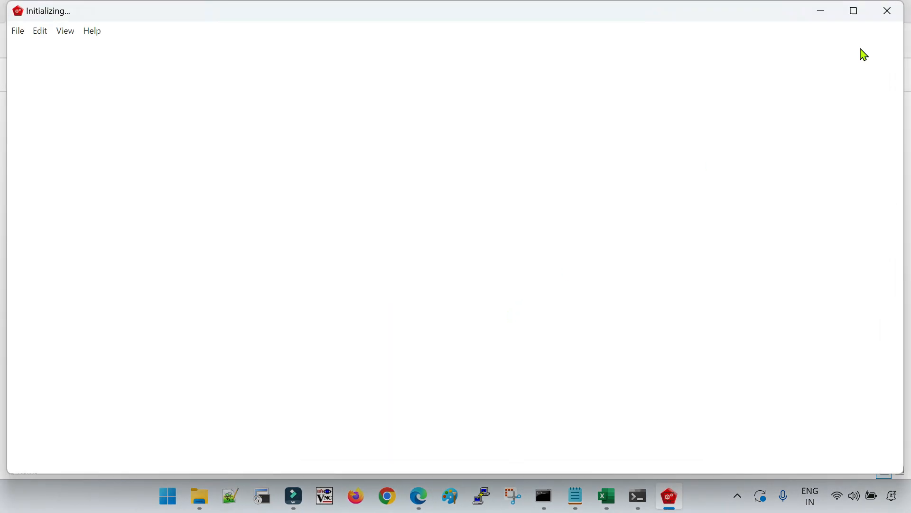
pyautogui.click(854, 12)
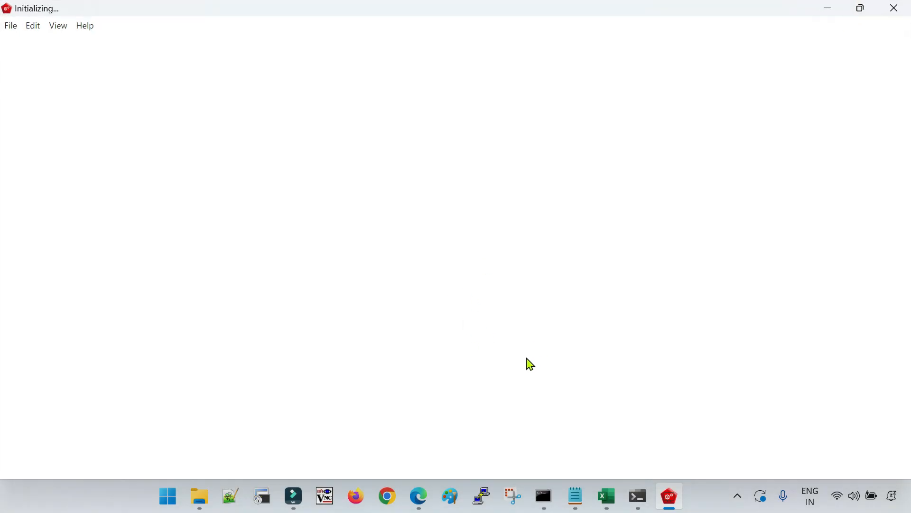
pyautogui.click(861, 9)
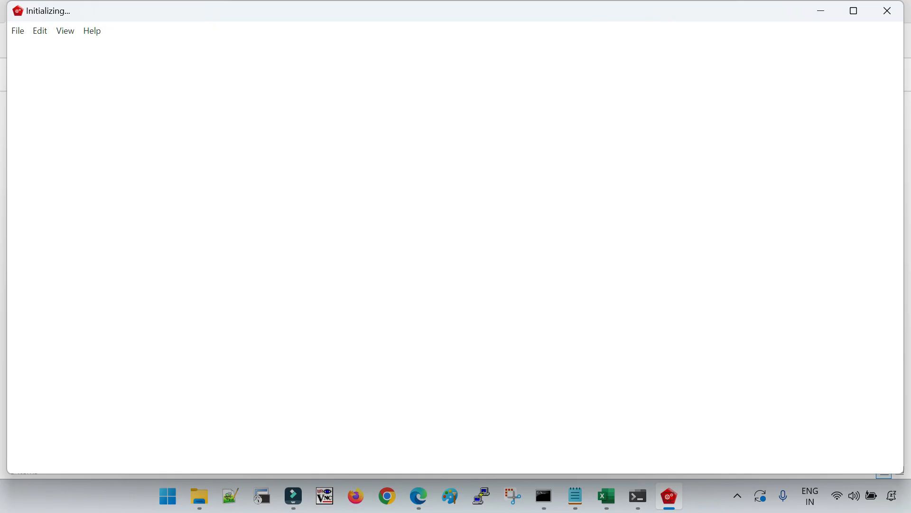
pyautogui.moveTo(580, 1); pyautogui.dragTo(580, 51)
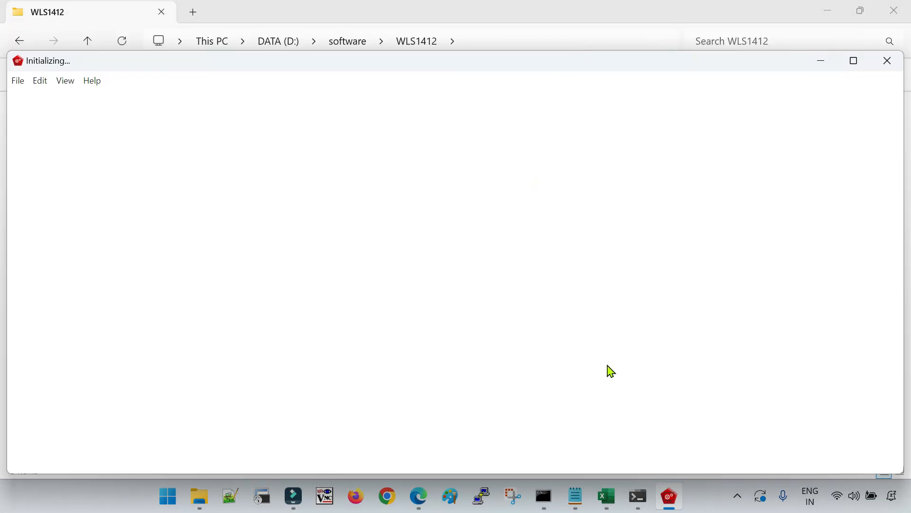
pyautogui.click(854, 60)
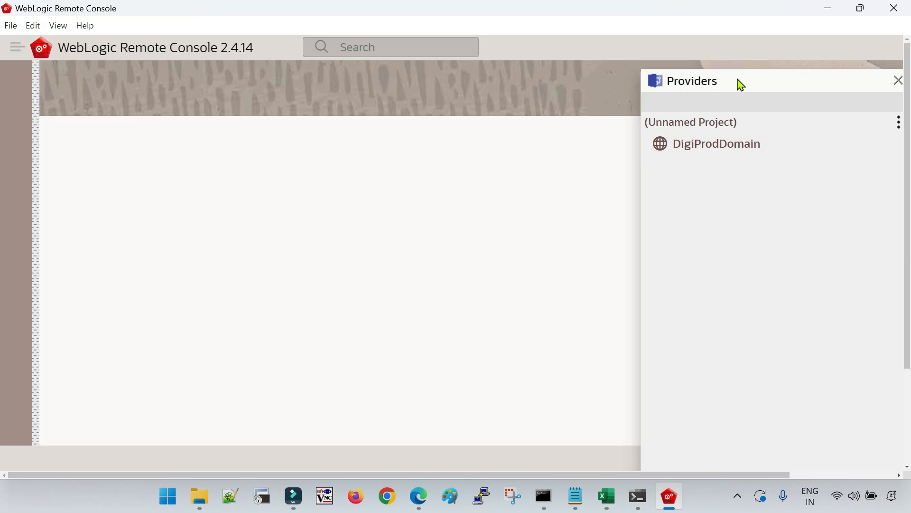
# Delete the DigiProdDomain provider from the Unnamed Project's Providers list
pyautogui.hotkey('ctrl', 'a')
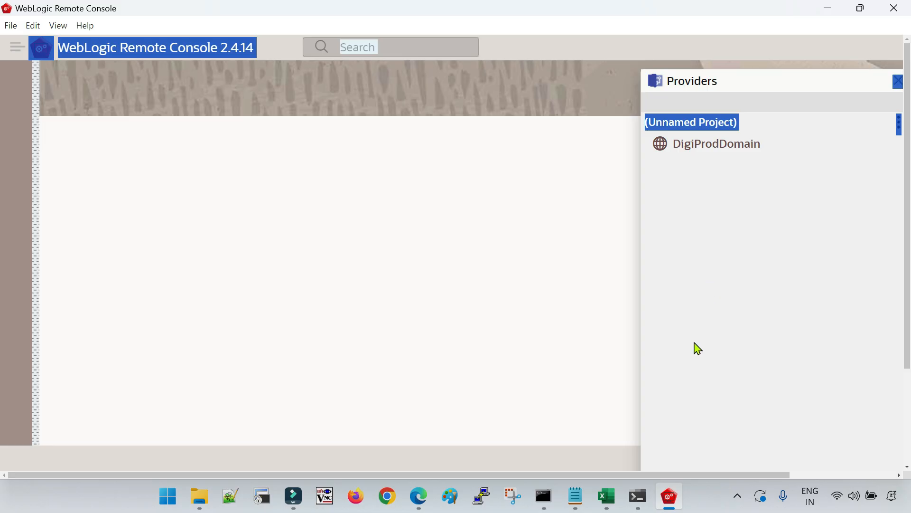
pyautogui.click(195, 54)
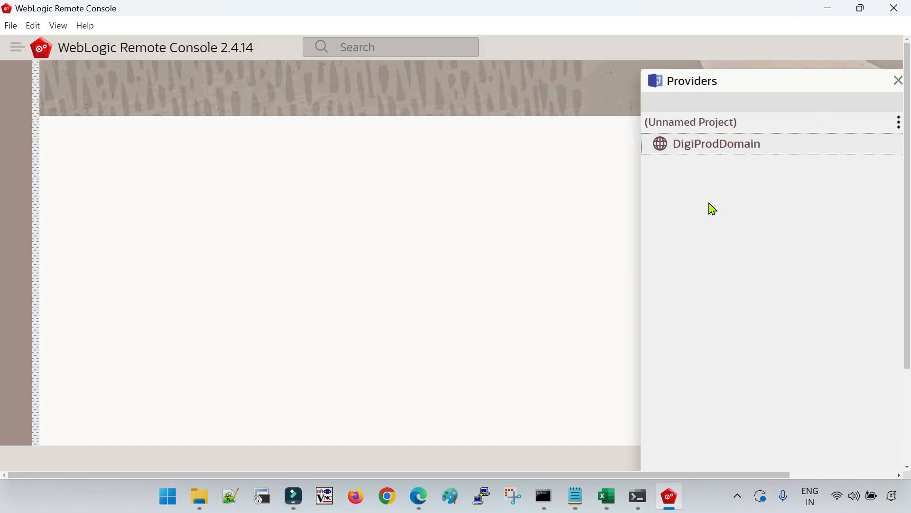
pyautogui.moveTo(787, 85); pyautogui.dragTo(760, 72)
pyautogui.click(765, 188)
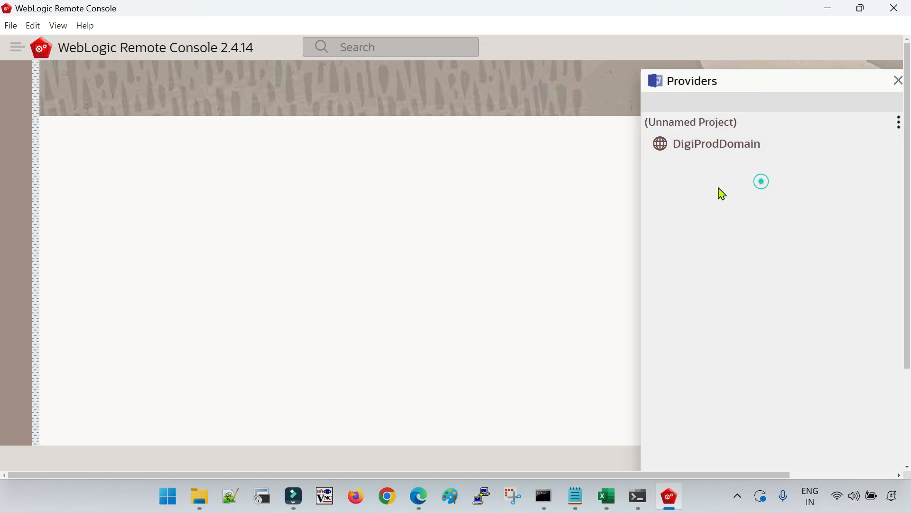
pyautogui.moveTo(897, 141)
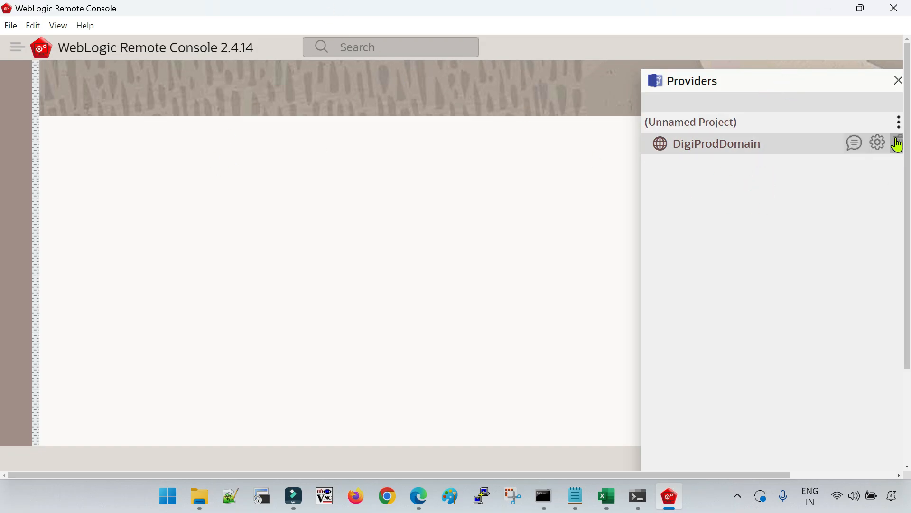
pyautogui.click(899, 144)
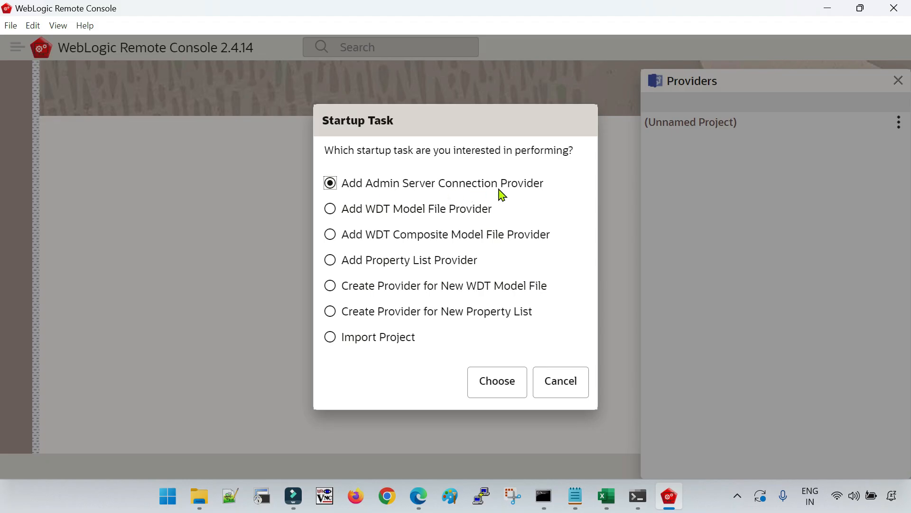
# Start a new admin server connection provider named DevDomain and enter the admin username and password
pyautogui.click(501, 387)
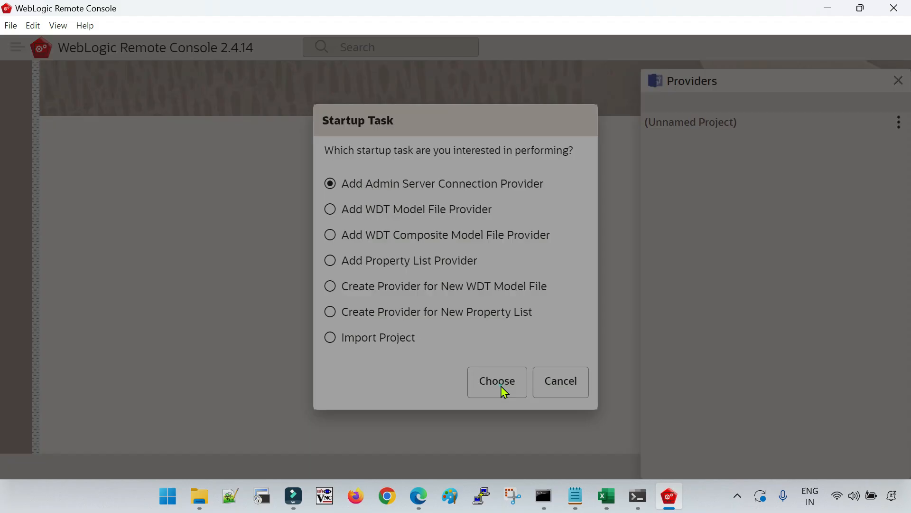
pyautogui.click(493, 134)
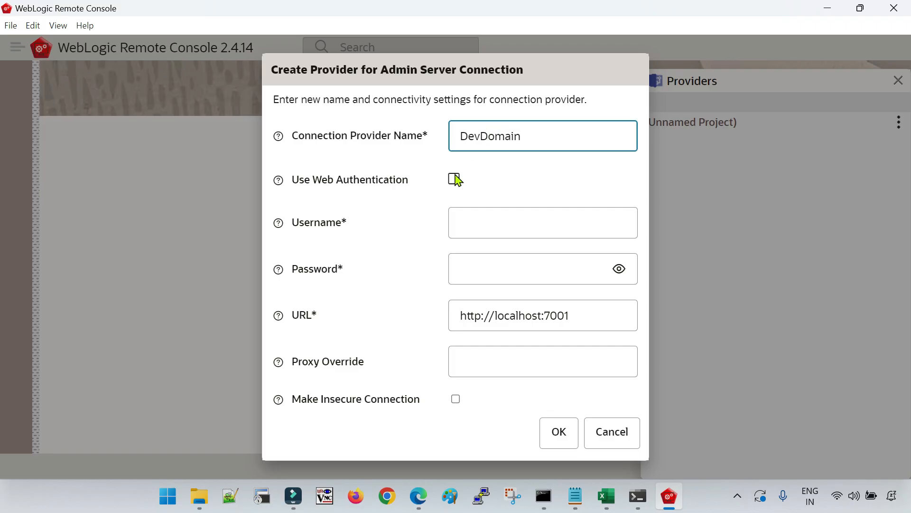
pyautogui.click(482, 226)
pyautogui.write('web')
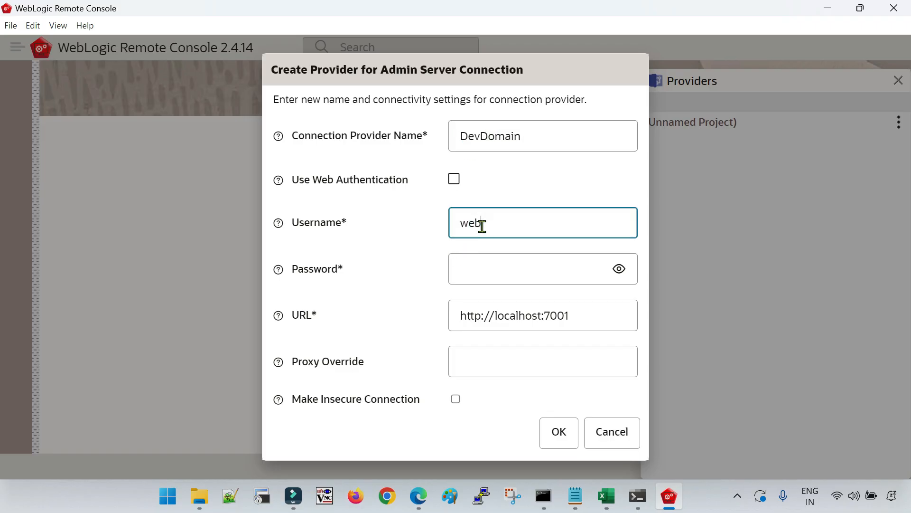
pyautogui.write('logic')
pyautogui.press('Tab')
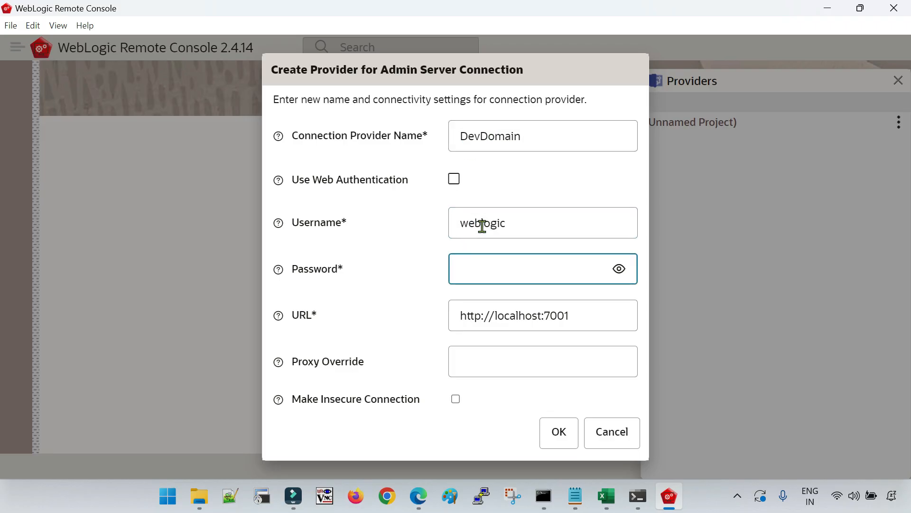
pyautogui.write('weblogic123')
pyautogui.moveTo(584, 315); pyautogui.dragTo(440, 325)
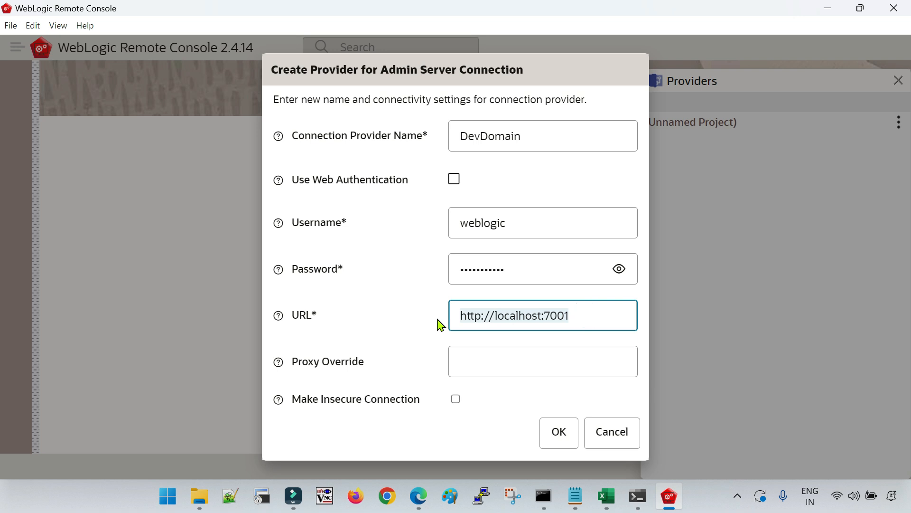
pyautogui.click(580, 319)
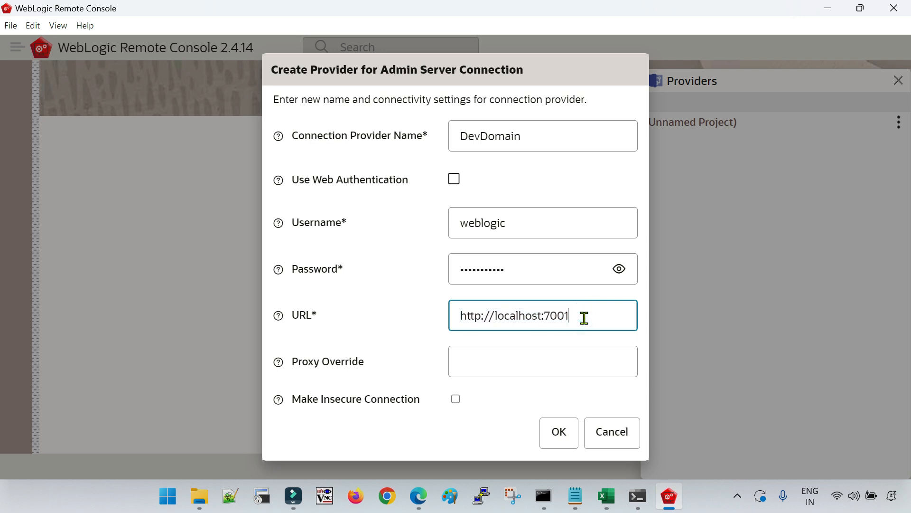
pyautogui.doubleClick(546, 316)
# Confirm the 'Welcome to WebLogic Server' tab in Edge uses localhost:7001, then return to Remote Console
pyautogui.click(418, 496)
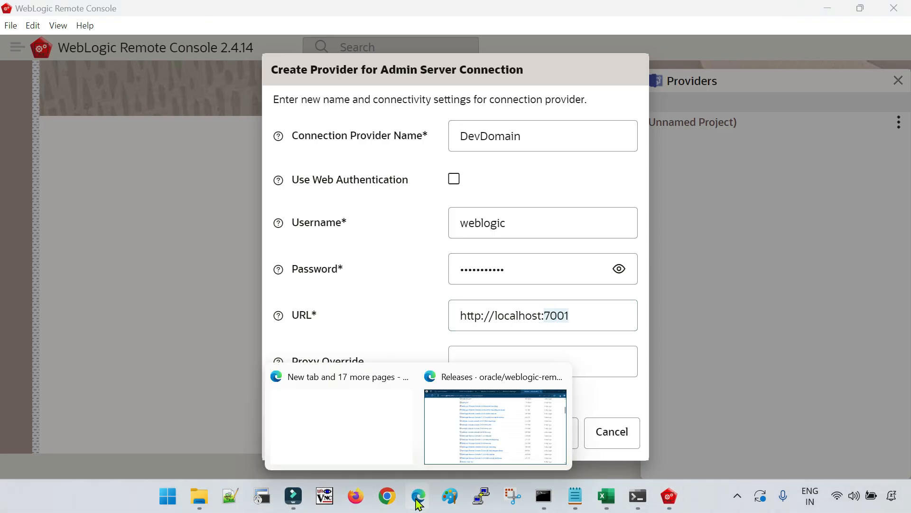
pyautogui.click(433, 438)
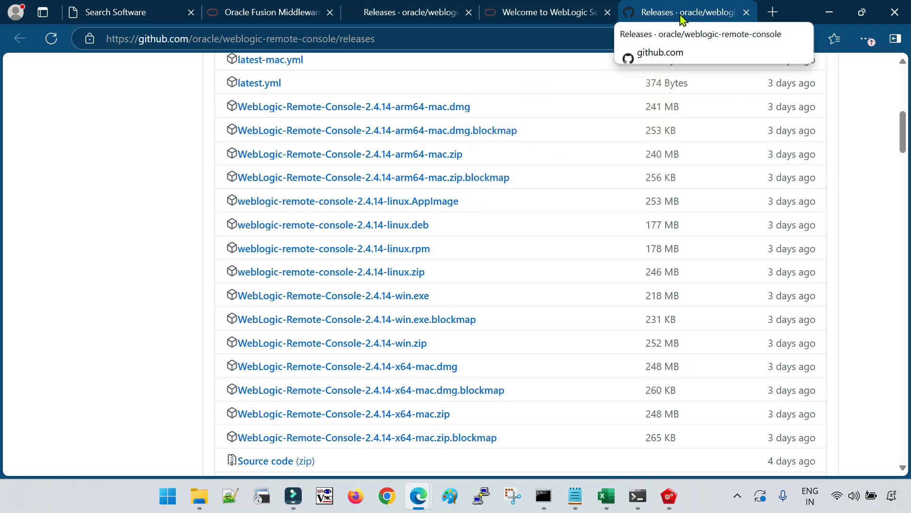
pyautogui.click(546, 11)
pyautogui.click(220, 43)
pyautogui.click(207, 38)
pyautogui.moveTo(170, 36); pyautogui.dragTo(107, 38)
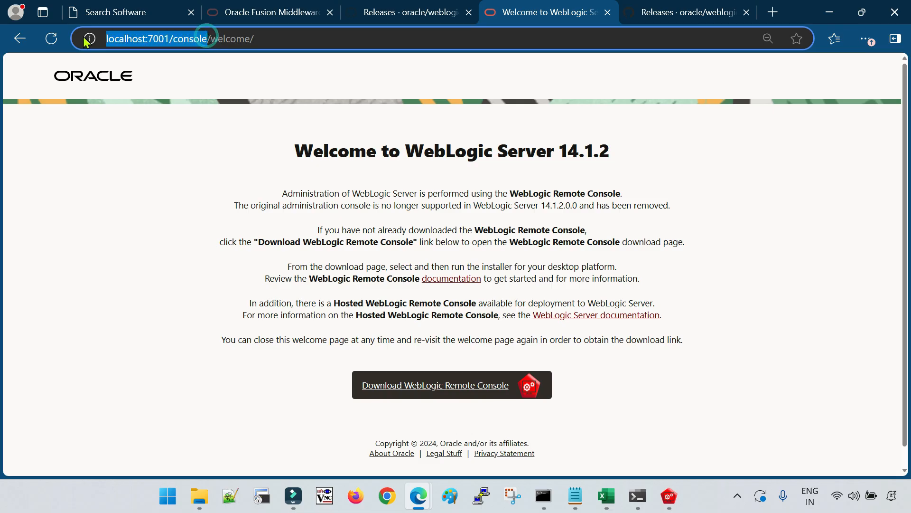
pyautogui.click(264, 37)
pyautogui.moveTo(279, 37); pyautogui.dragTo(51, 40)
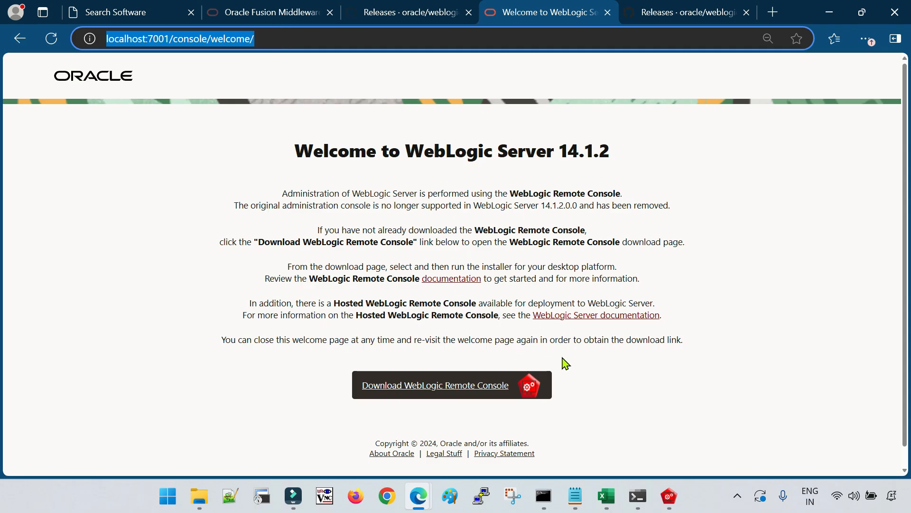
pyautogui.click(669, 496)
pyautogui.click(491, 367)
# Save the DevDomain provider, glance at the server log in cmd, and view DevDomain's Home page
pyautogui.click(556, 431)
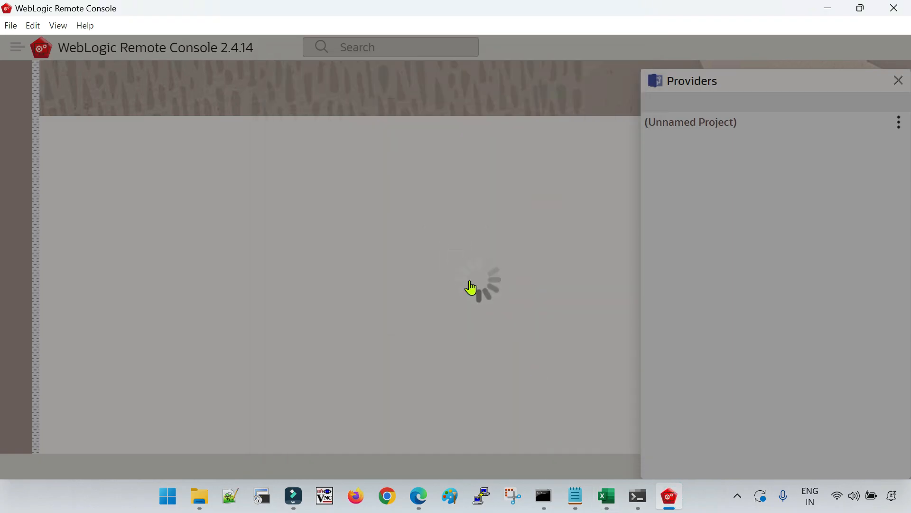
pyautogui.click(638, 496)
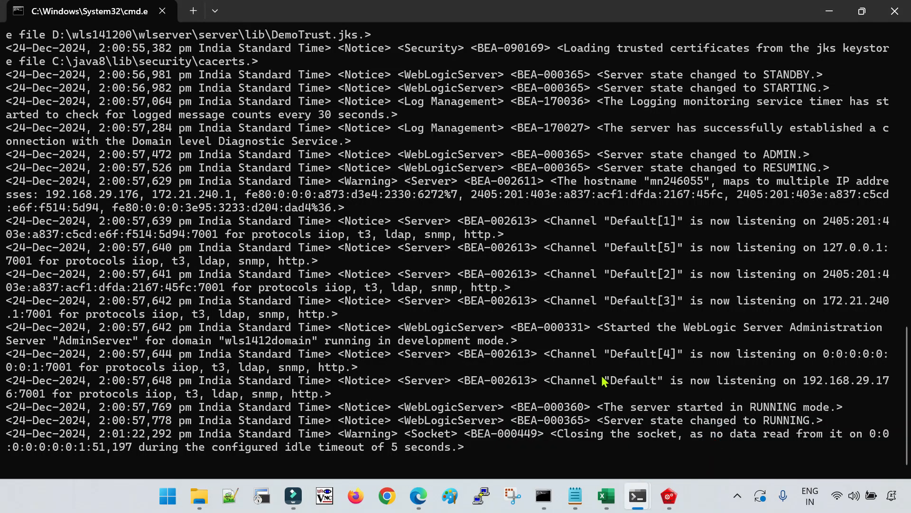
pyautogui.click(669, 496)
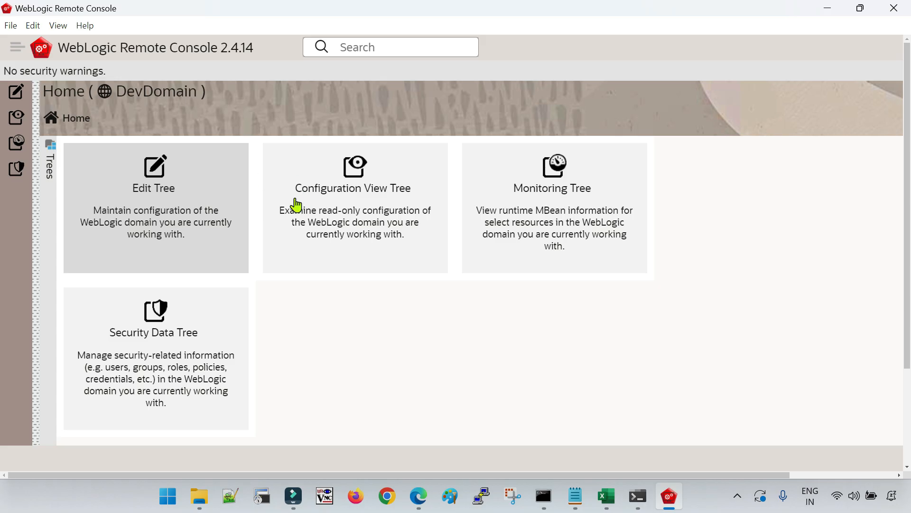
pyautogui.doubleClick(121, 90)
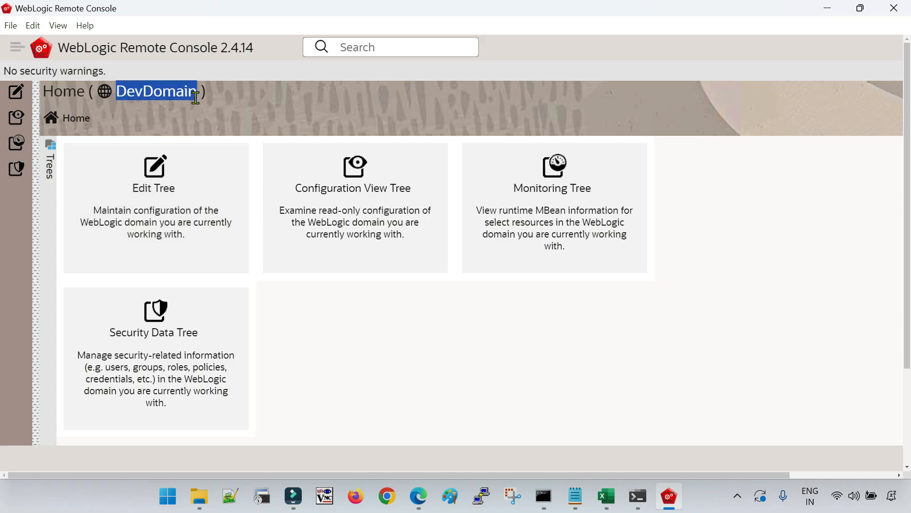
pyautogui.click(194, 97)
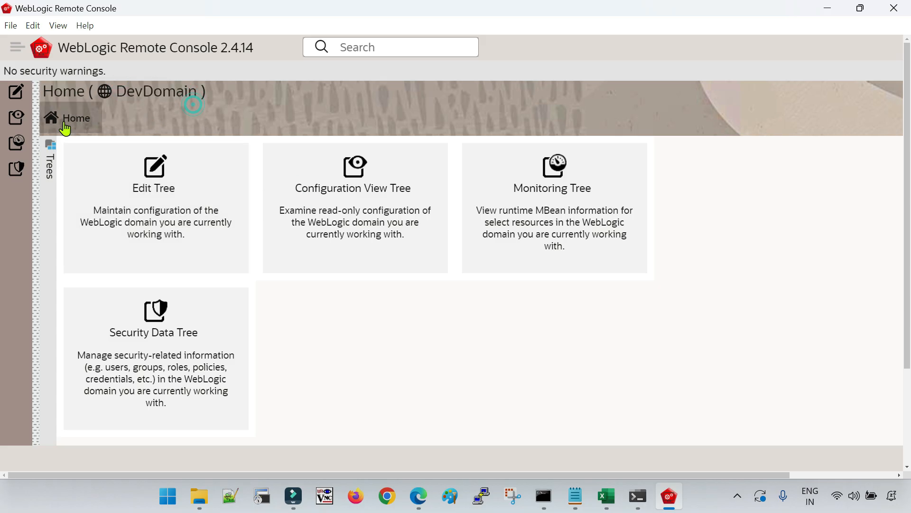